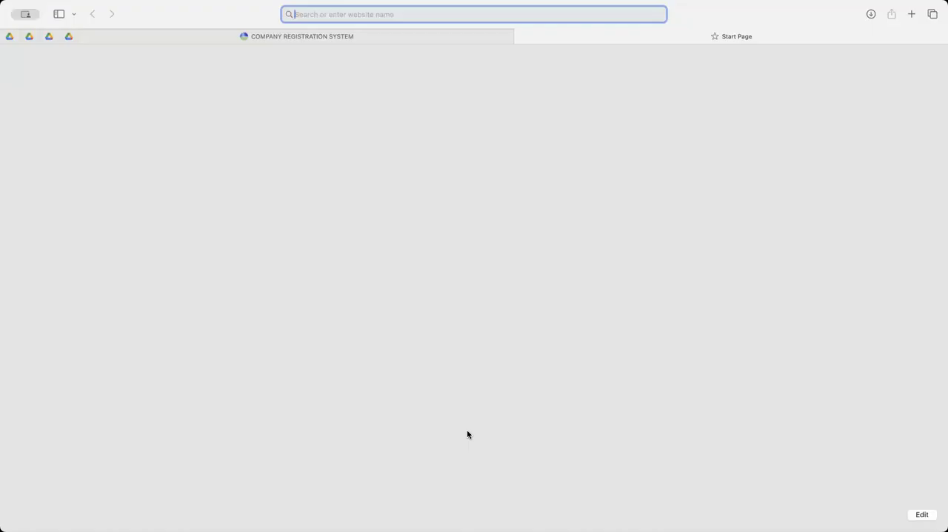
Open the Pollution Control Officers login page at pco.emb.gov.ph in the web browser
text(pco.emb.gov.ph)
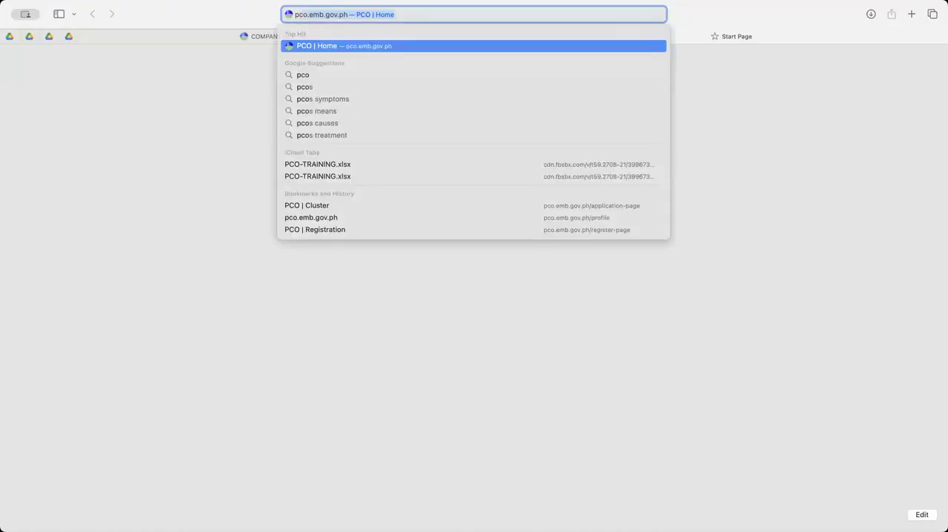
key(Return)
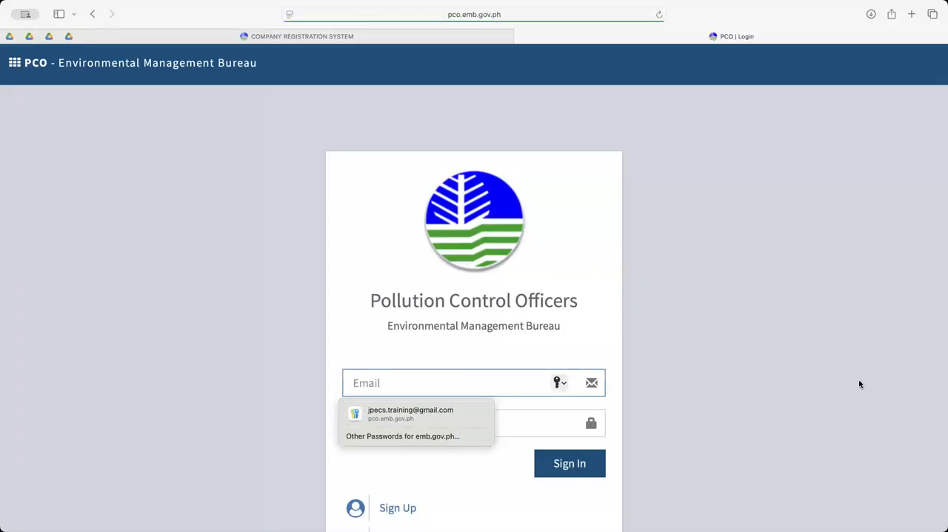
click(911, 393)
scroll(788, 378, down, 2)
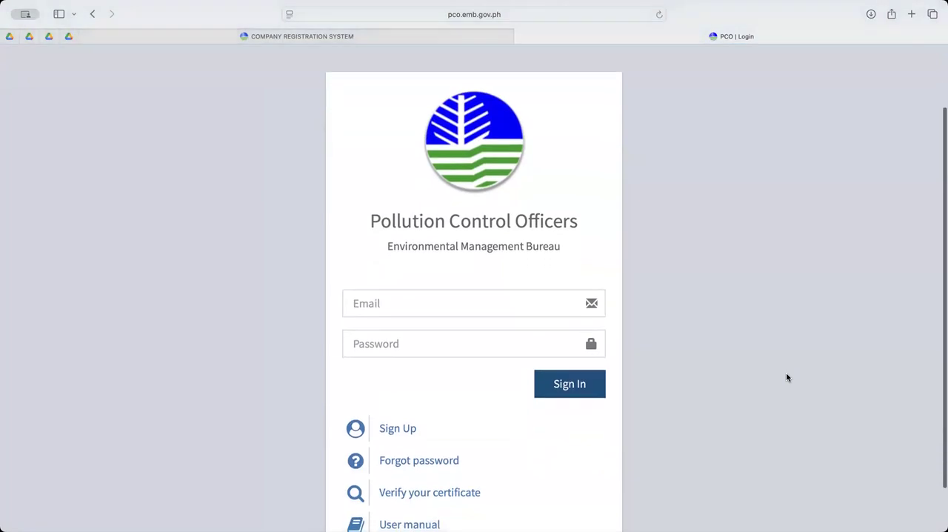
key(super+shift+backslash)
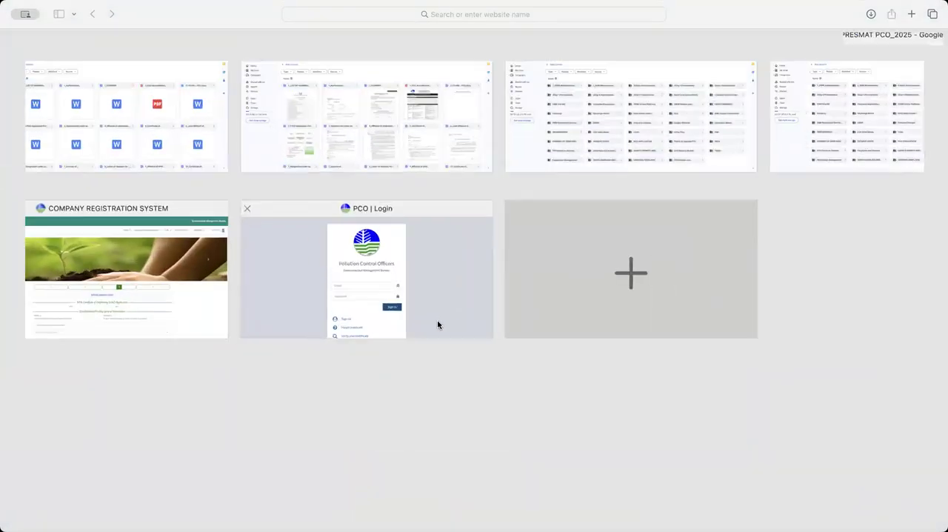
click(438, 321)
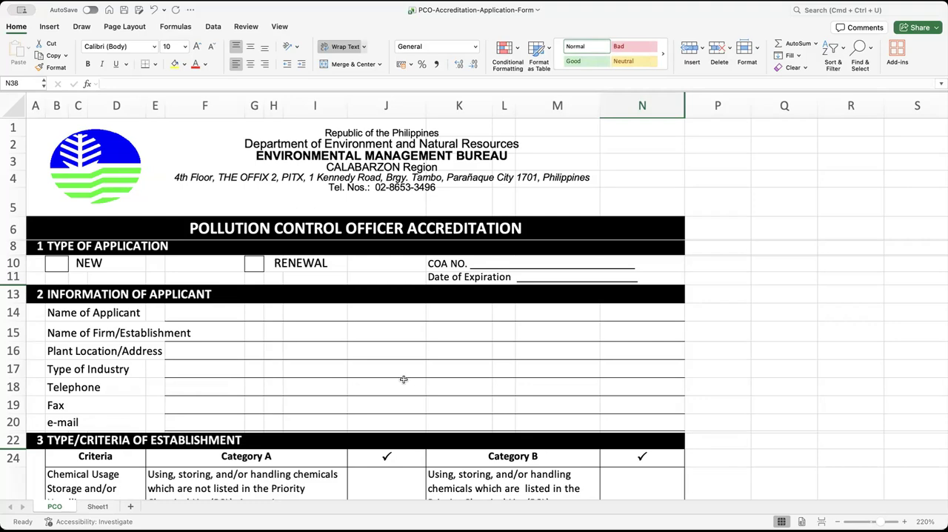
Examine the application type, applicant information and establishment criteria sections of the PCO accreditation application form in Excel
scroll(404, 379, down, 10)
scroll(403, 379, down, 2)
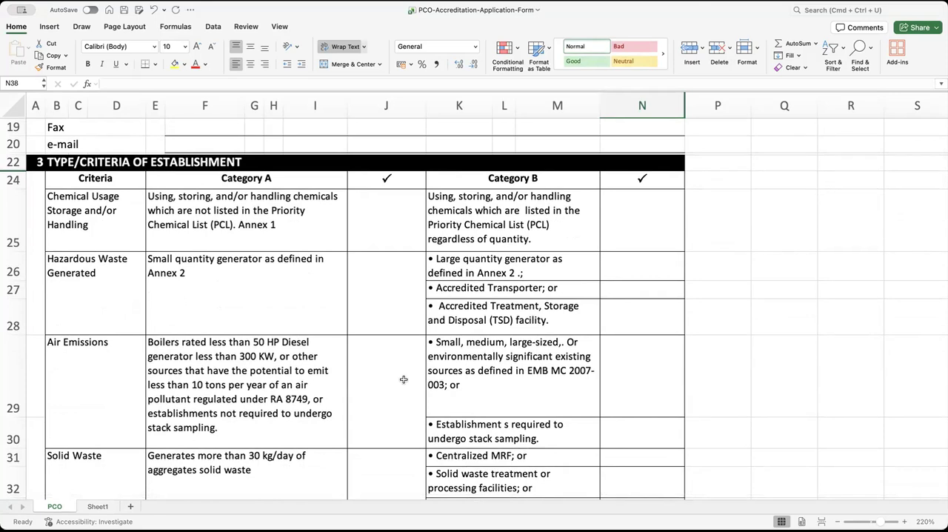
scroll(404, 380, up, 10)
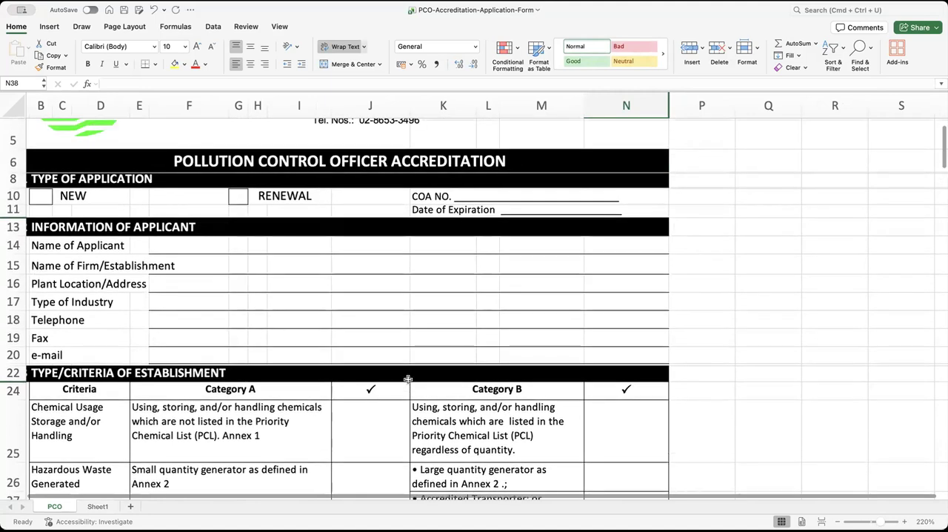
scroll(417, 366, up, 2)
scroll(419, 366, down, 1)
scroll(418, 366, left, 1)
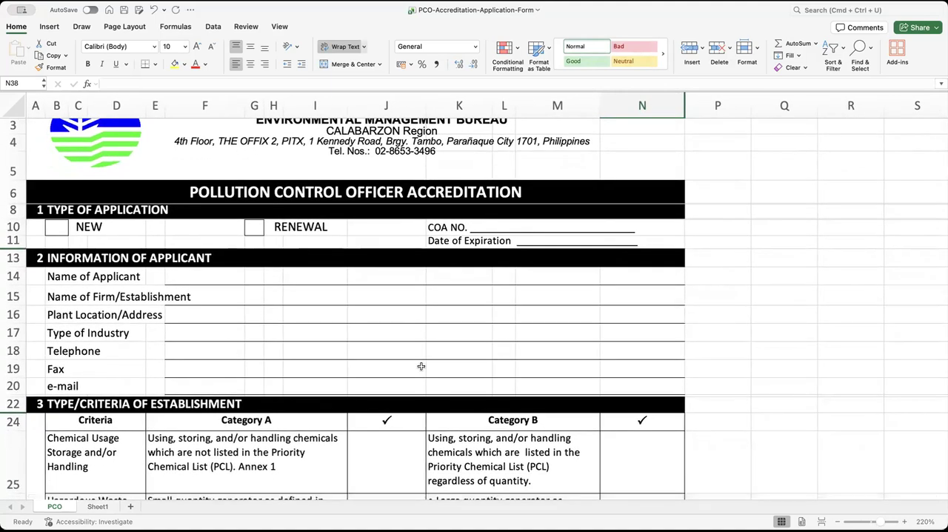
scroll(420, 366, up, 2)
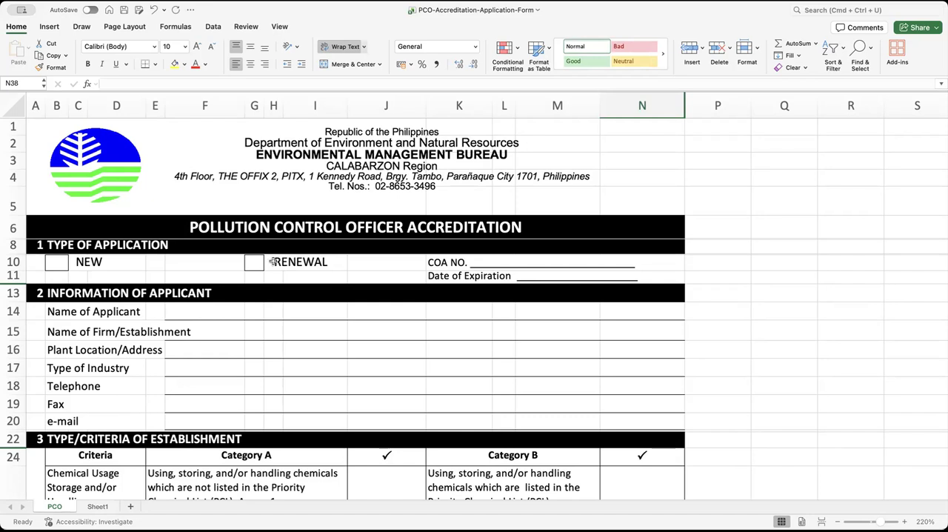
scroll(253, 264, up, 1)
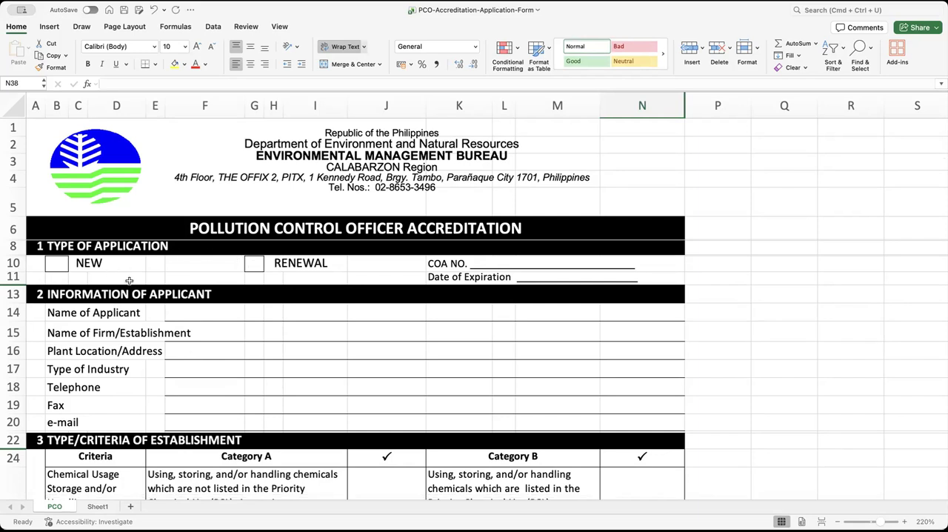
Mark the application type NEW in cell B10 with the check mark copied from the Category A header column
click(58, 265)
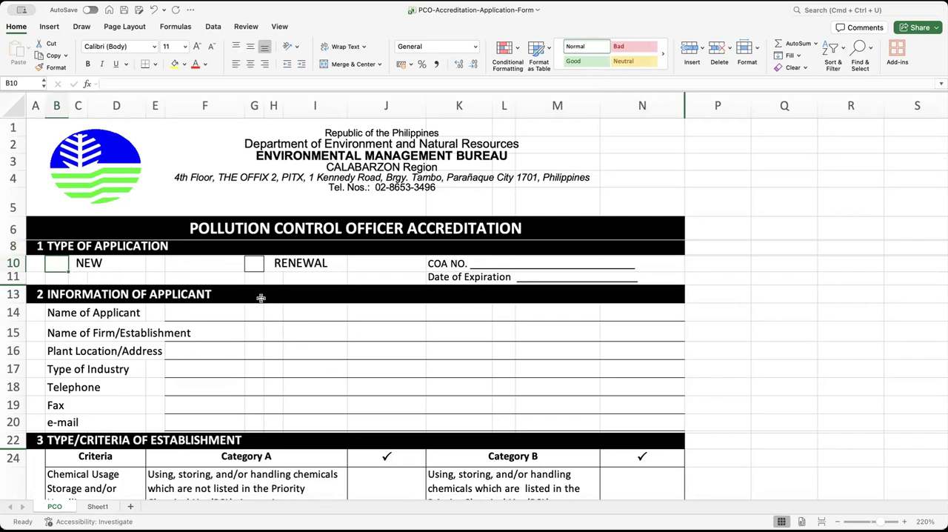
click(397, 456)
key(super+c)
click(56, 263)
key(super+v)
click(321, 332)
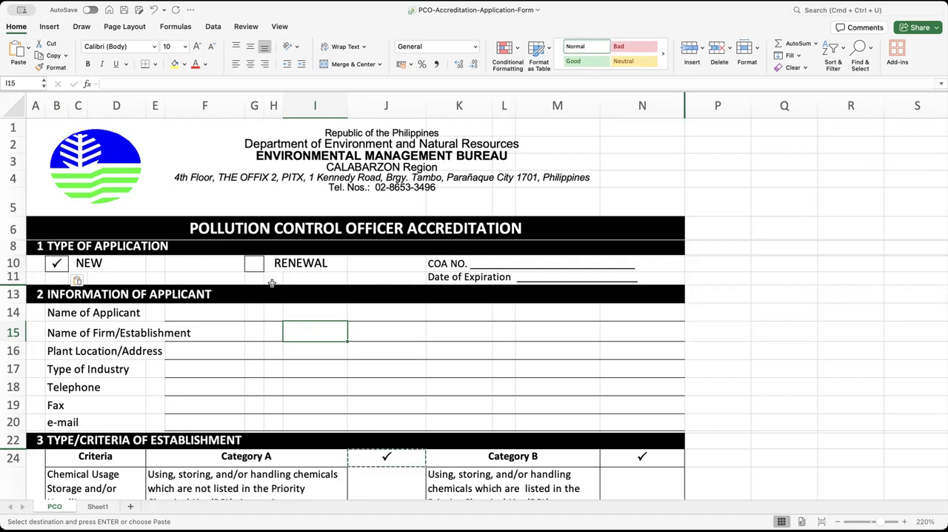
click(56, 264)
key(super+v)
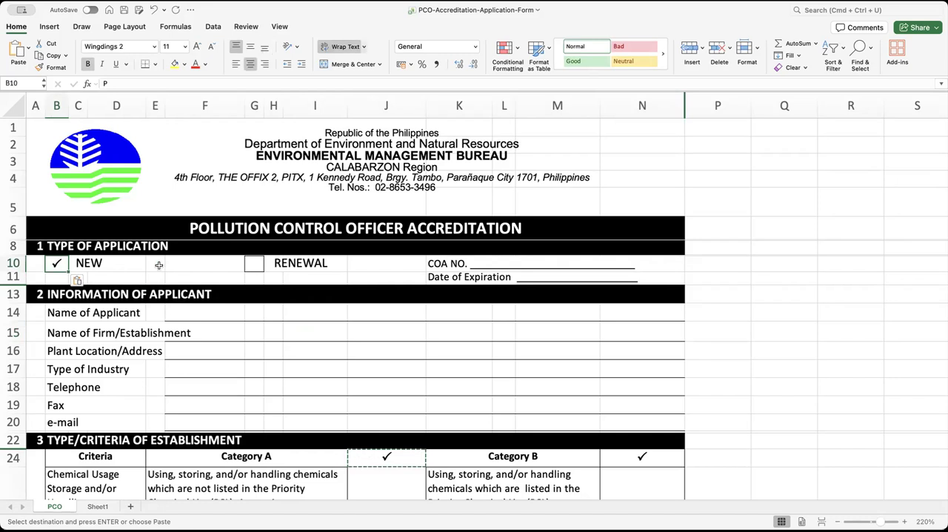
Clear the check mark from the NEW box in cell B10
click(254, 264)
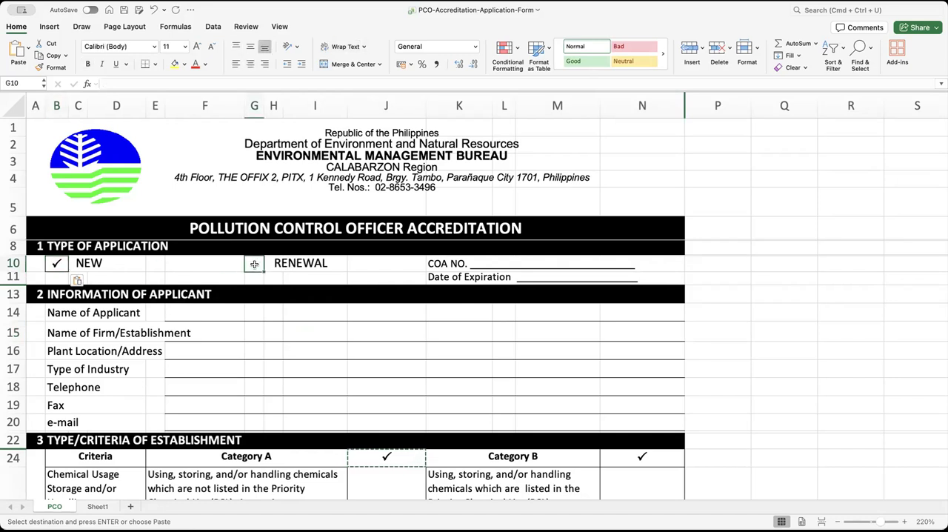
click(59, 262)
key(Delete)
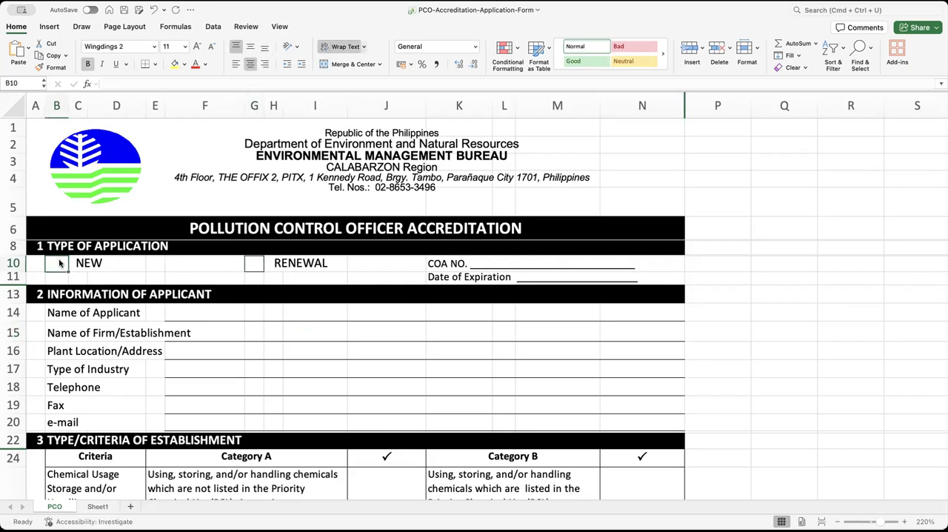
Mark the application type RENEWAL in cell G10 with the check mark copied from cell J24
click(254, 264)
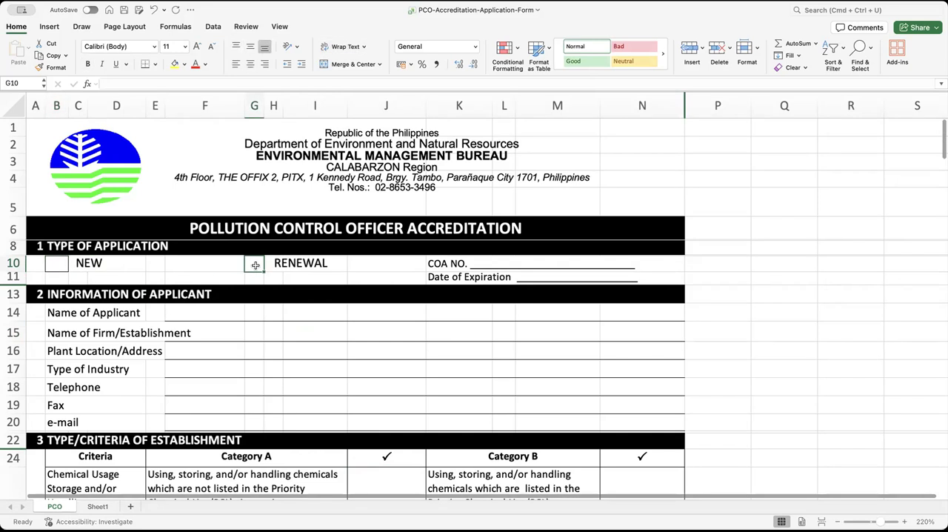
click(400, 459)
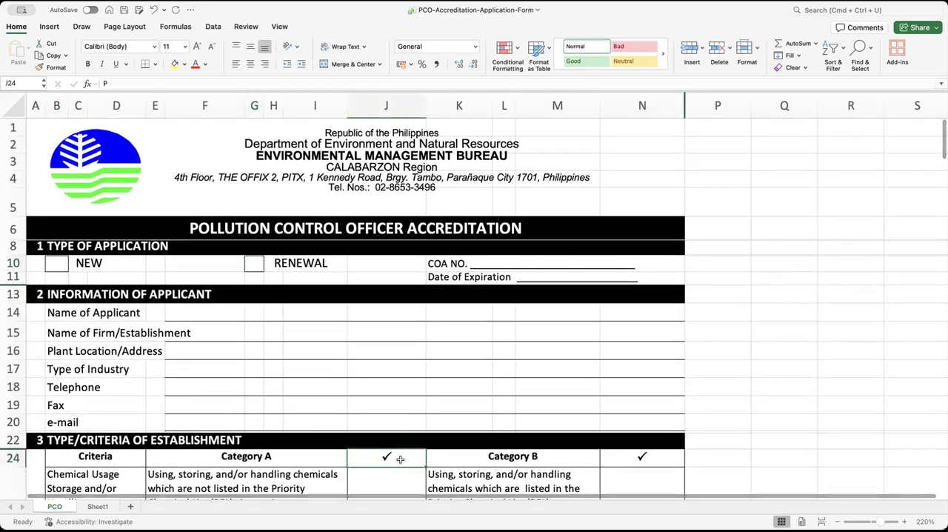
key(super+c)
click(253, 266)
key(super+v)
key(Escape)
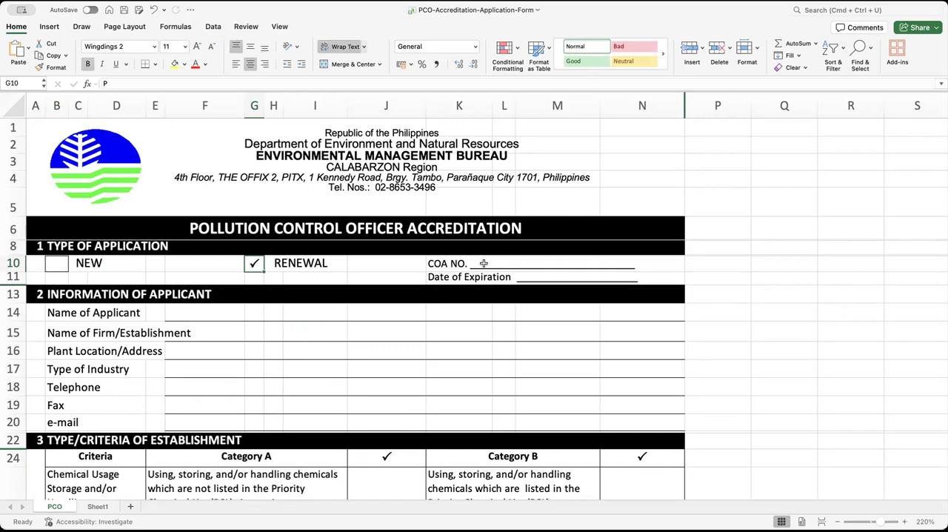
Enter the accreditation certificate number beside COA NO. in cell M10
click(480, 263)
click(517, 261)
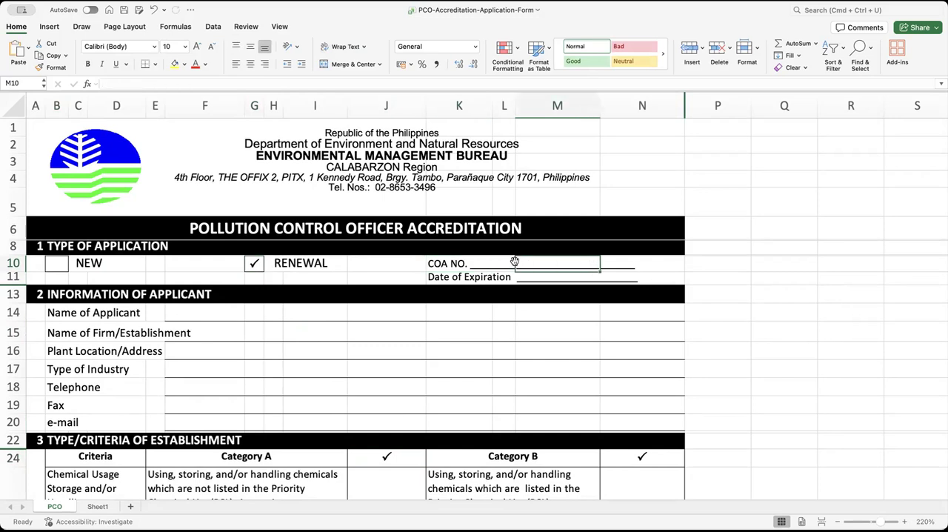
text(IVA)
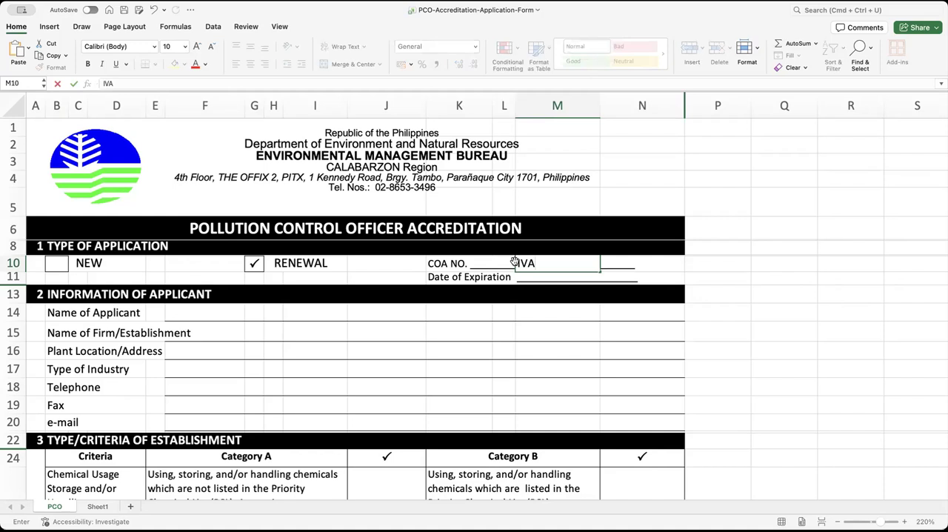
text(-12-1234)
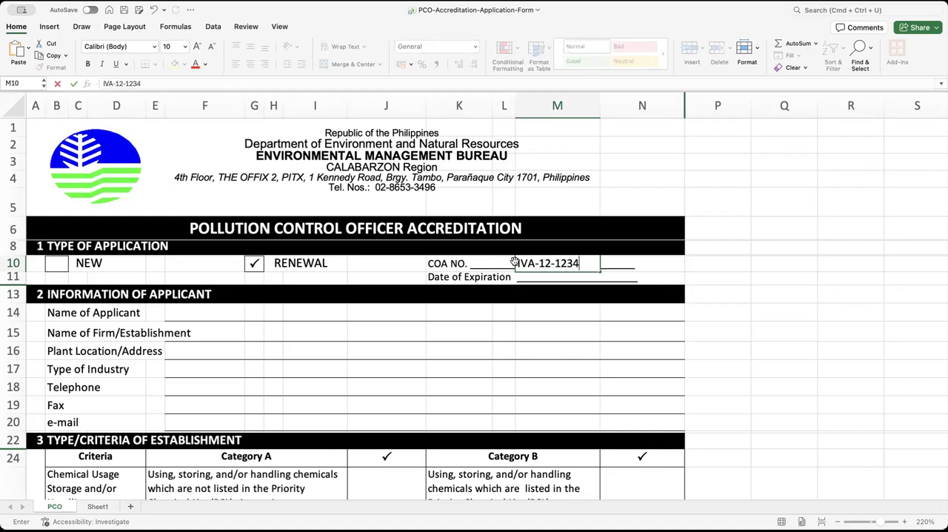
click(763, 283)
Enter November 5, 2025 as the Date of Expiration in cell M11
click(528, 277)
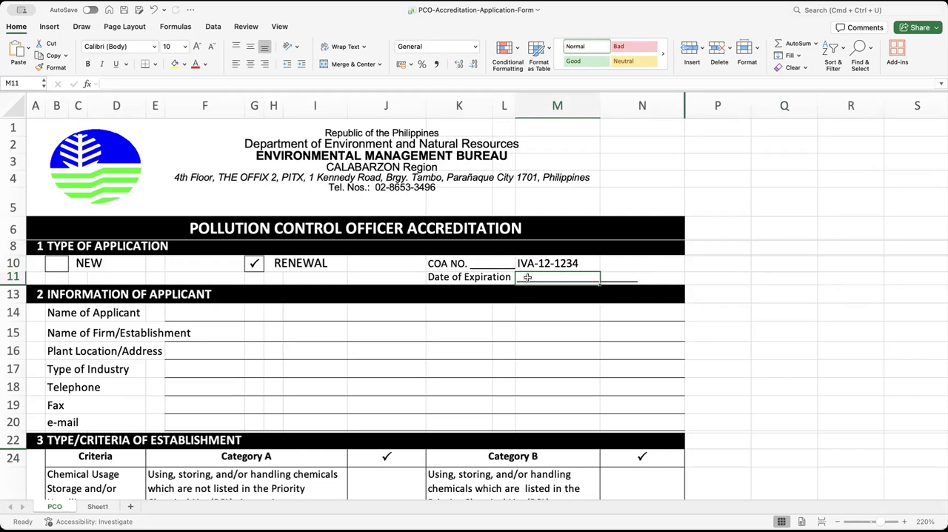
text(Np)
text(vember )
text(5, 202)
text(5)
click(818, 317)
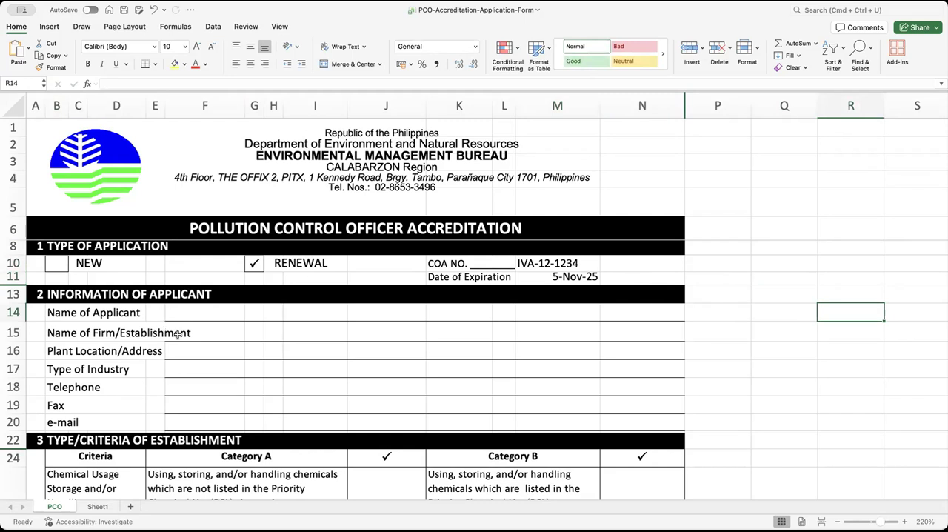
Enter the applicant's full name in capitals in cell G14 of the Name of Applicant row
scroll(171, 333, down, 1)
scroll(93, 304, up, 3)
scroll(98, 304, up, 5)
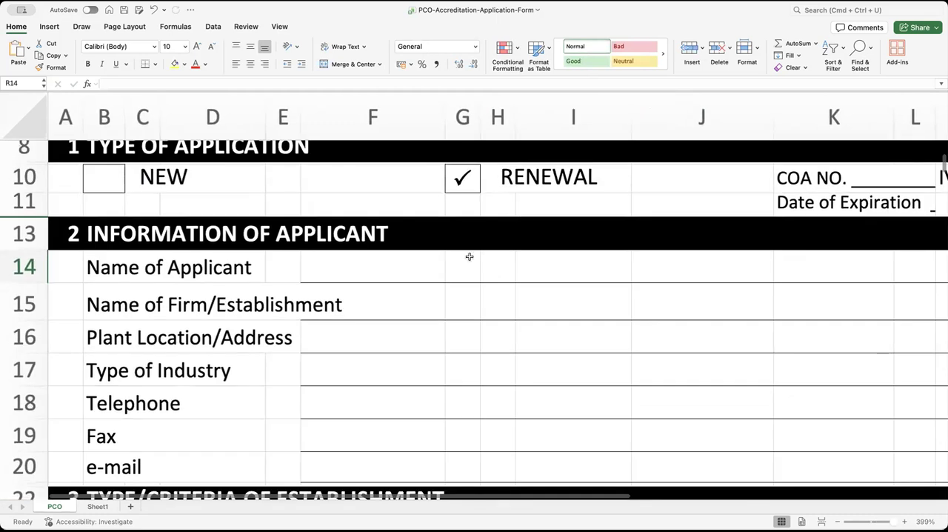
click(459, 273)
text(JUAN DELA CR)
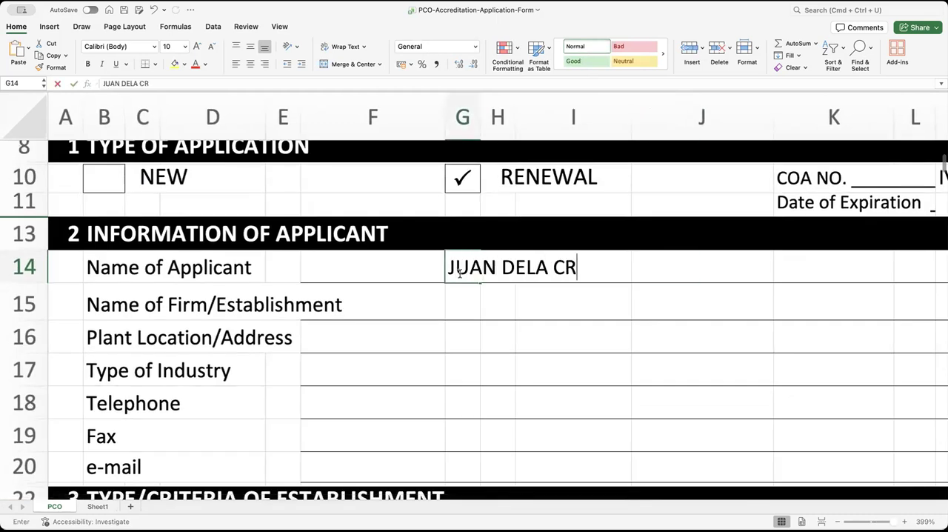
text(UZ)
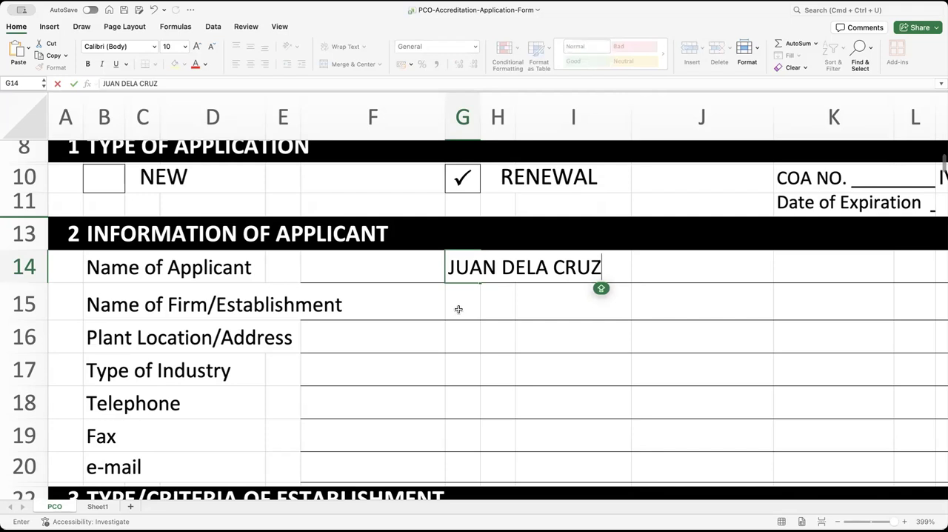
Enter ABC COMPANY INC. as the Name of Firm/Establishment in cell G15
click(458, 309)
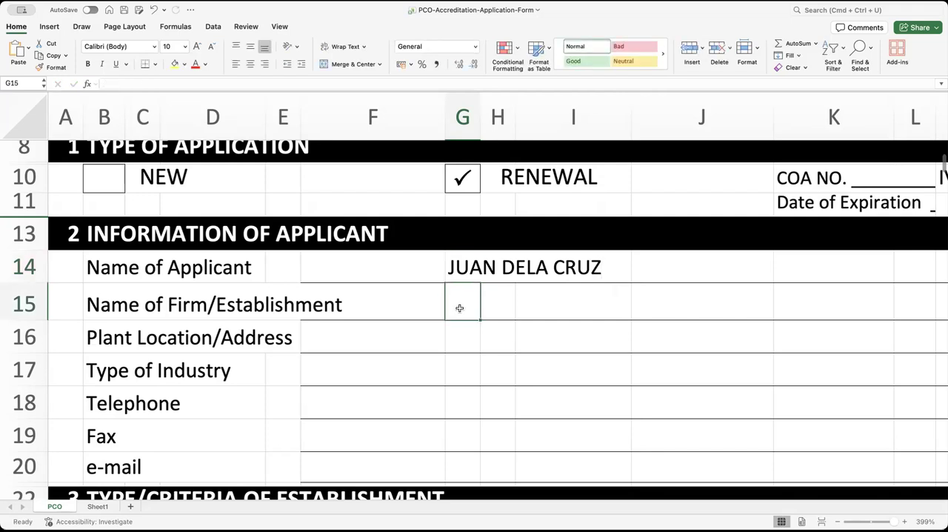
text(a)
key(BackSpace)
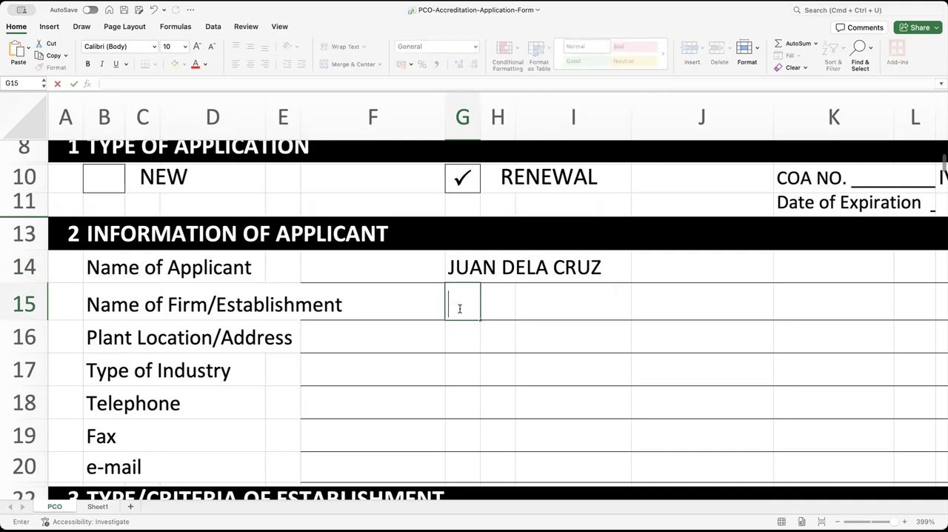
text(b)
key(BackSpace)
text(ABC )
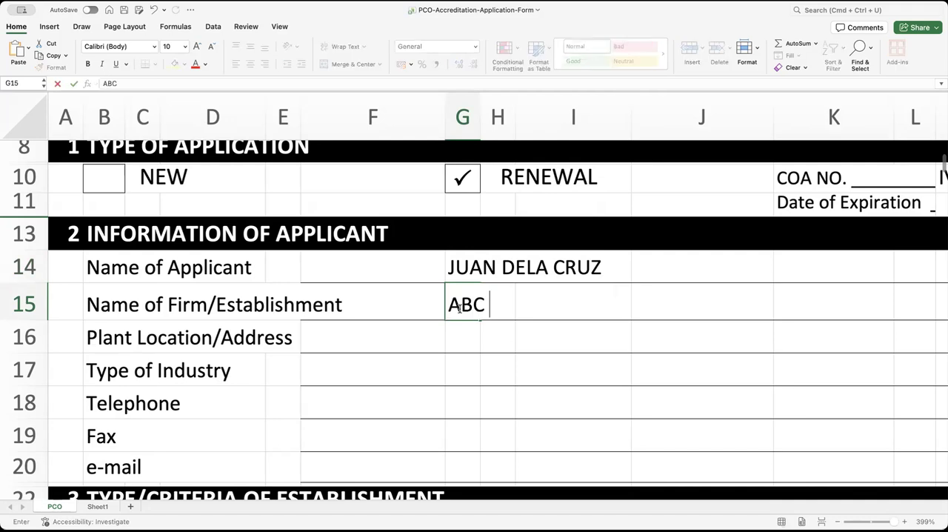
text(COMPANY INC)
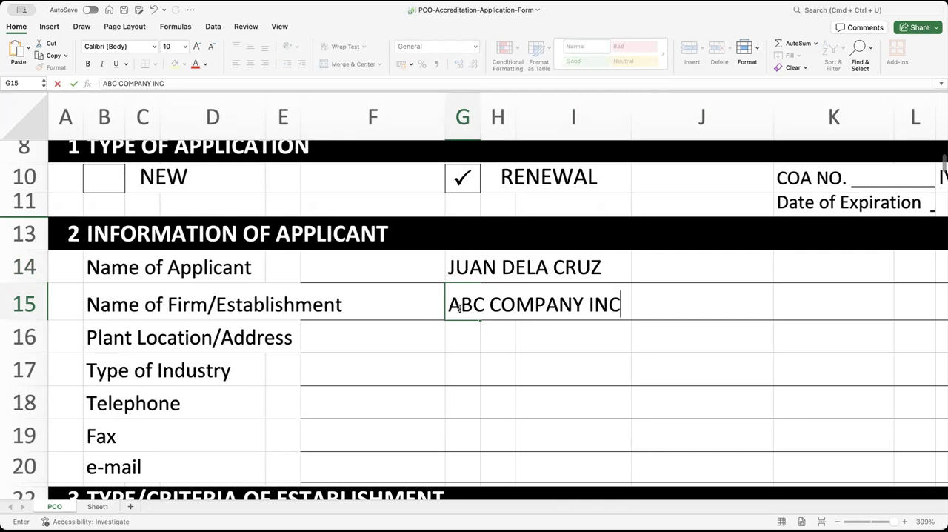
text(.)
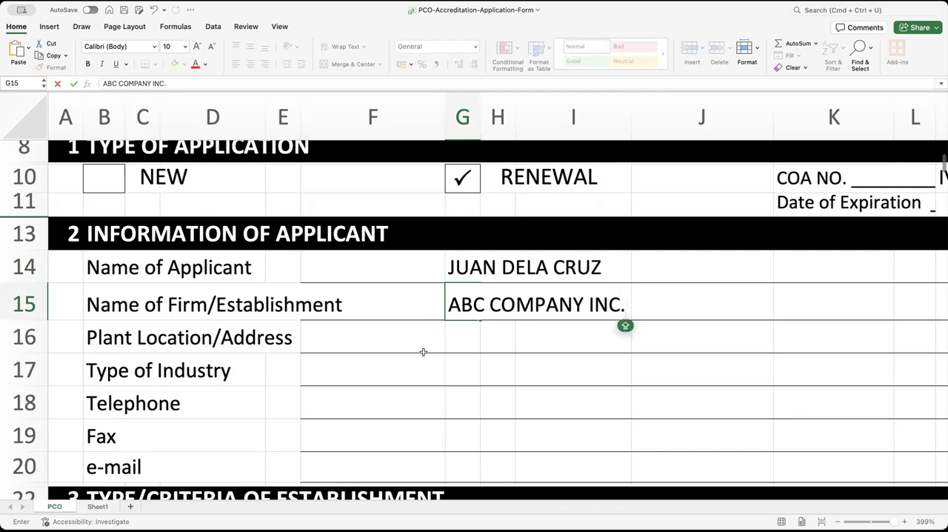
Enter the plant's full street address, with barangay, city and province, in cell G16 of the Plant Location/Address row
click(461, 338)
key(BackSpace)
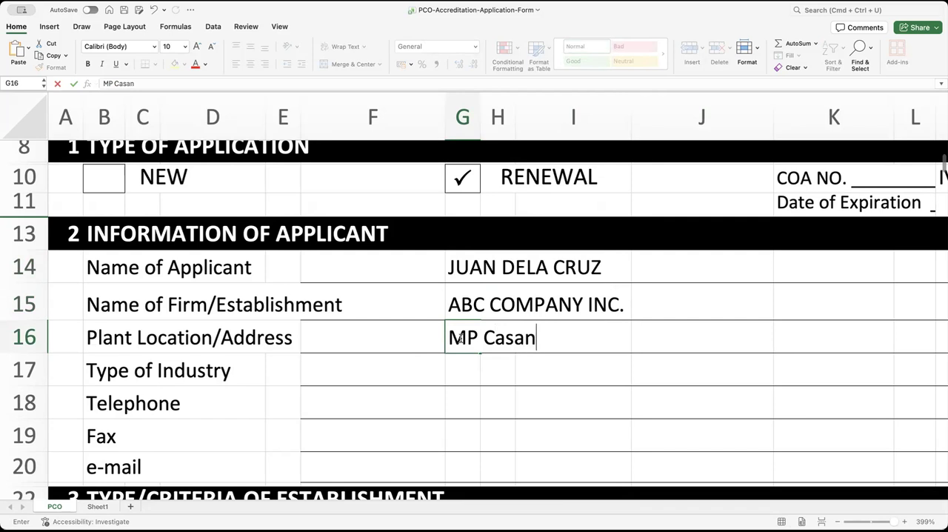
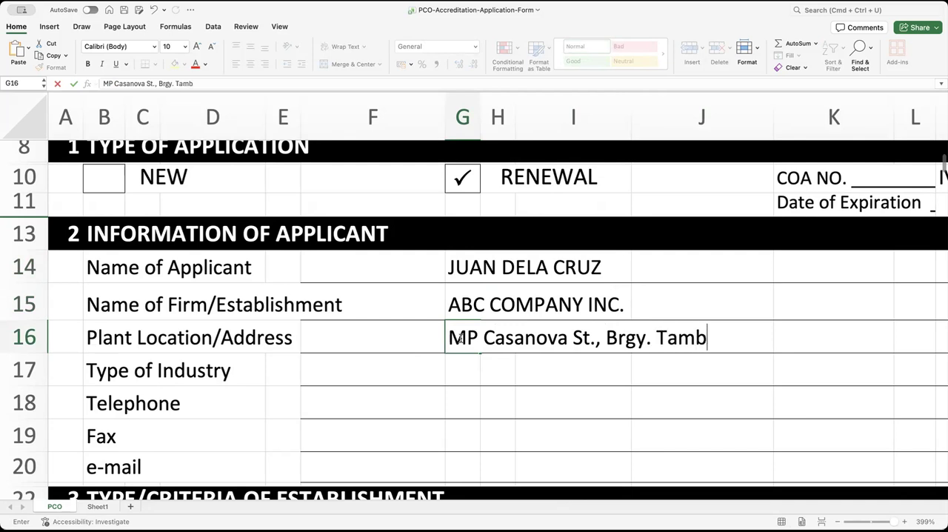
key(BackSpace)
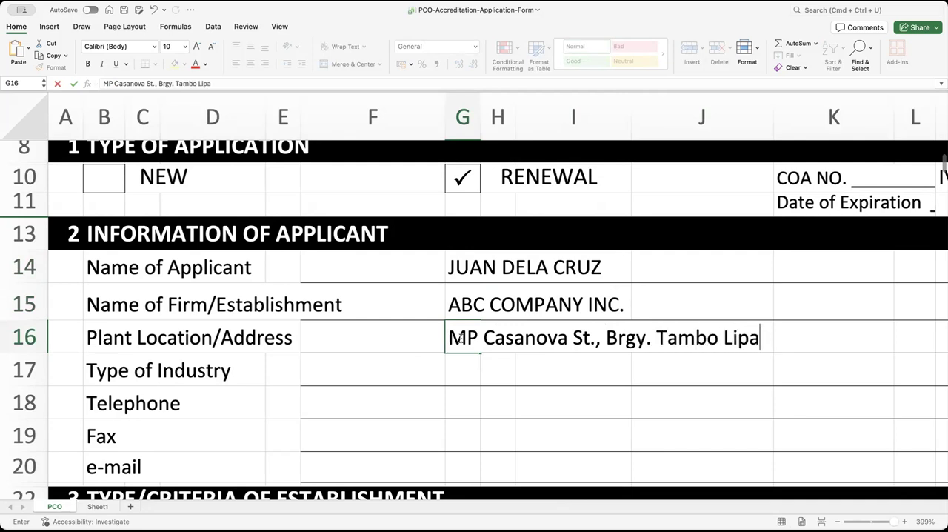
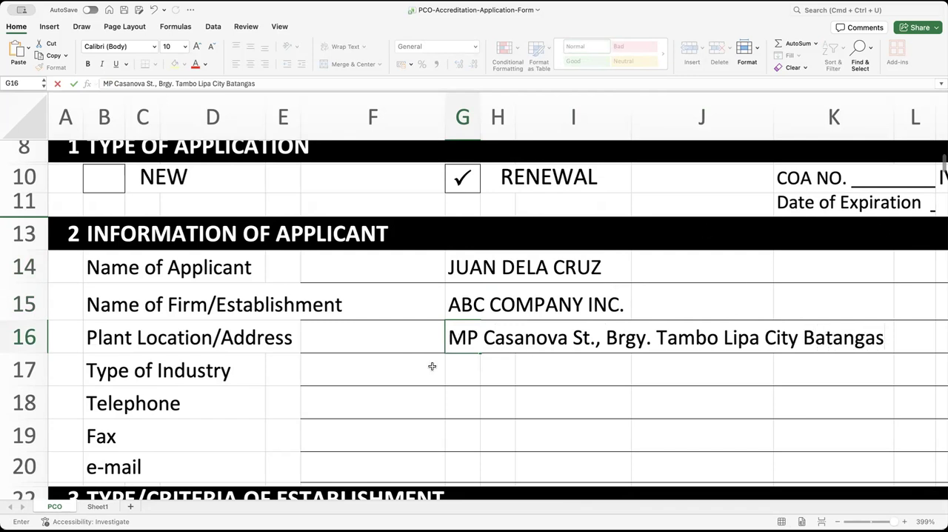
Enter Animal Production - Piggery as the Type of Industry in cell G17
click(461, 371)
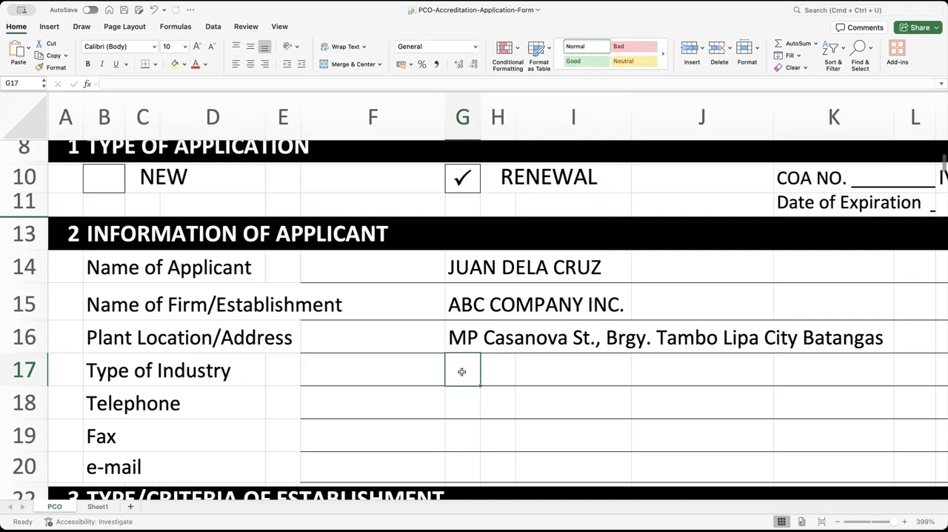
text(Ani)
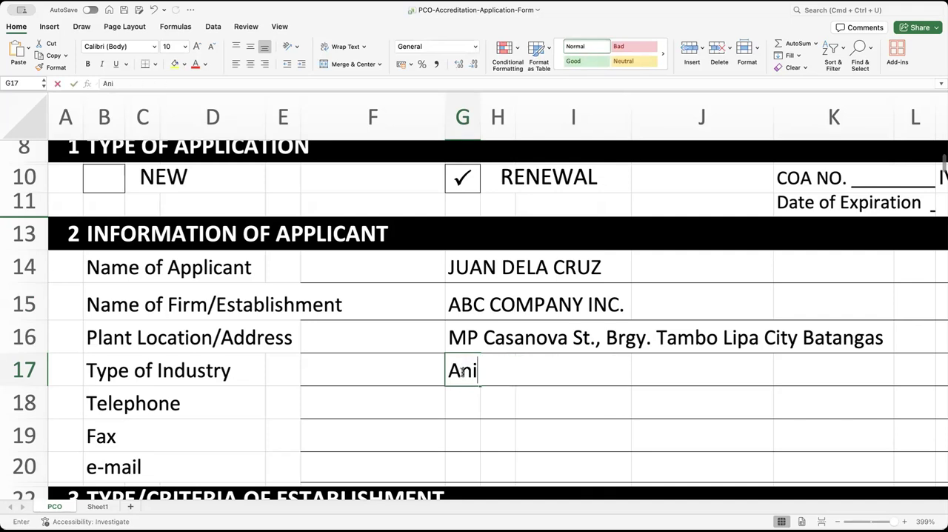
text(mal Productio)
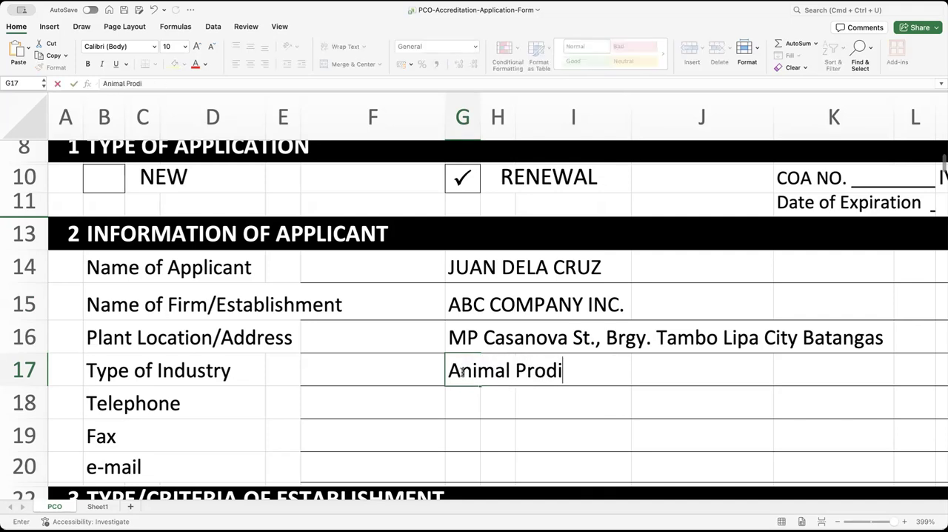
text(n - pig)
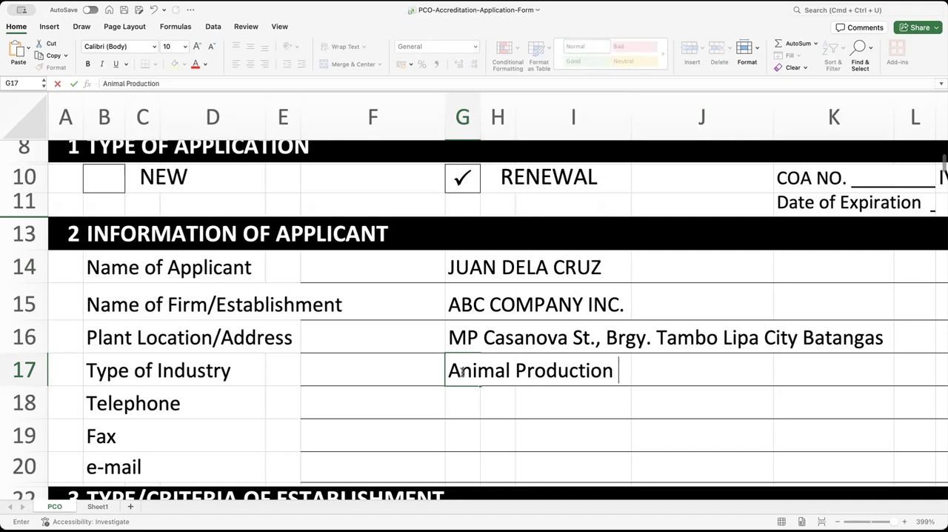
key(BackSpace)
key(BackSpace)
key(BackSpace)
text(Piggery)
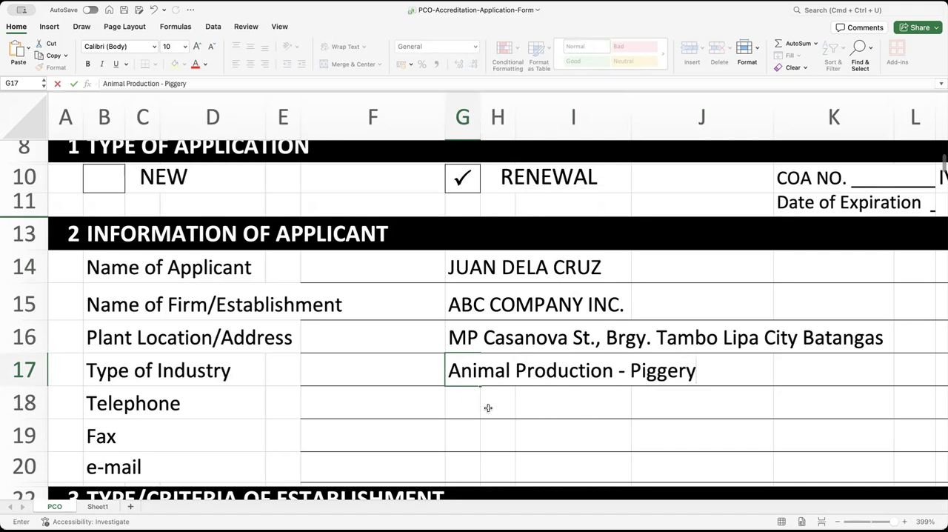
Enter a landline number with its area code in cell G18 of the Telephone row
click(463, 402)
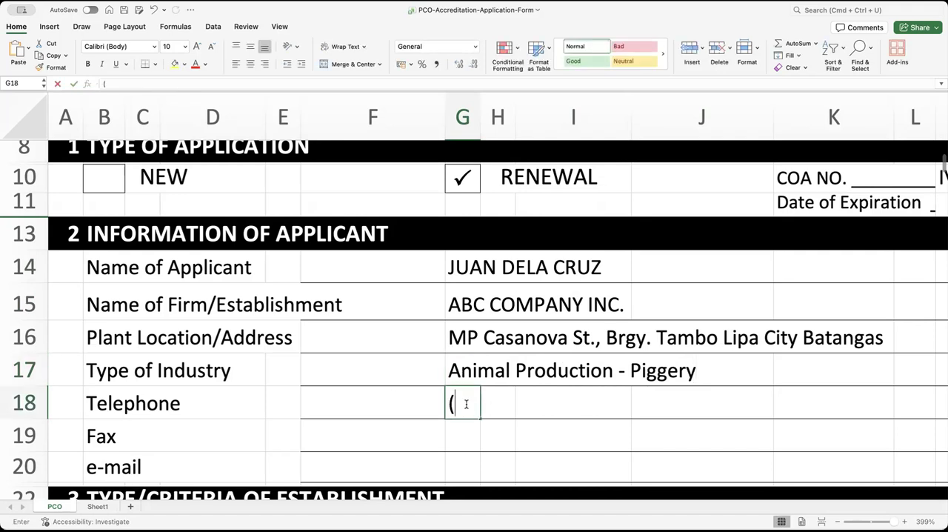
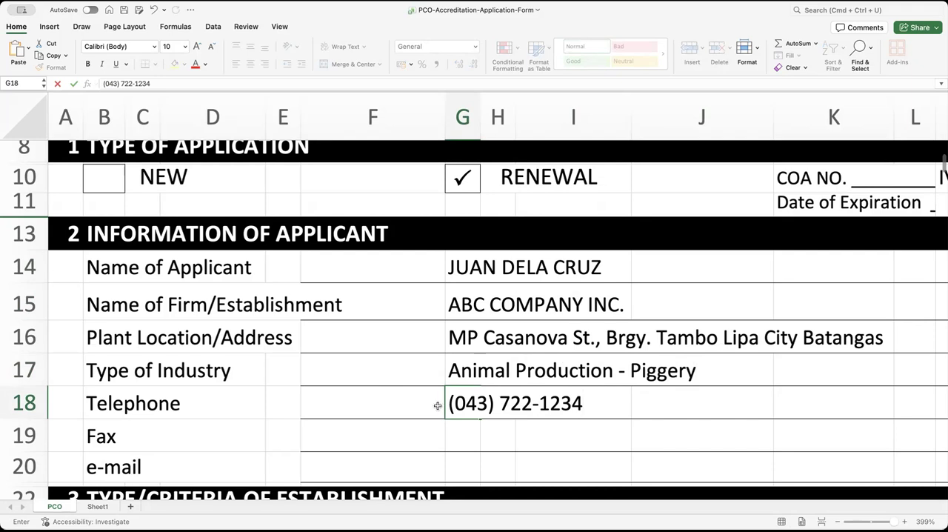
click(582, 427)
Enter N/A for Telephone in cell G18 and for Fax in cell G19
click(452, 403)
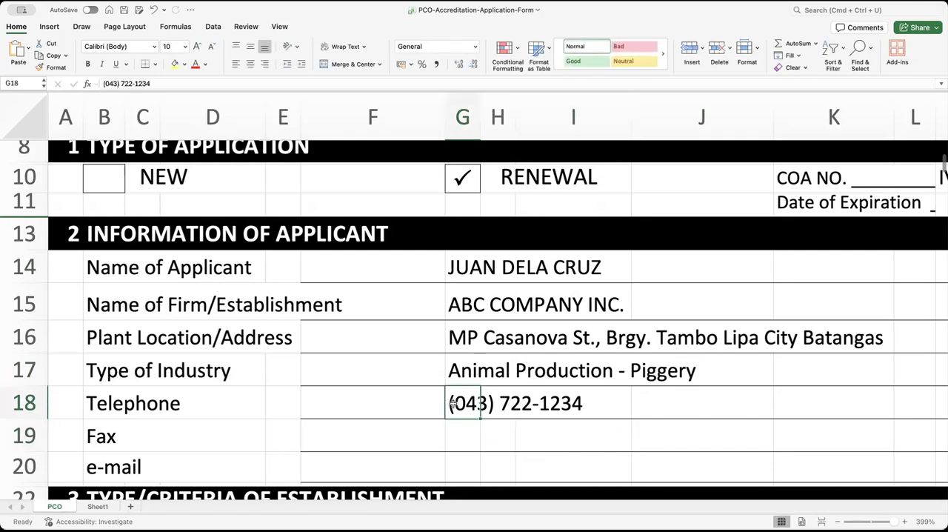
text(N/A)
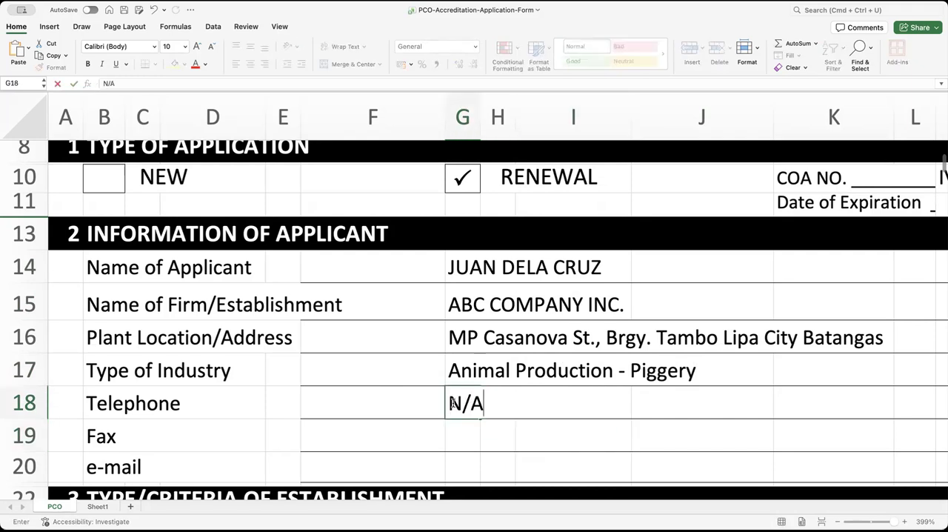
click(465, 441)
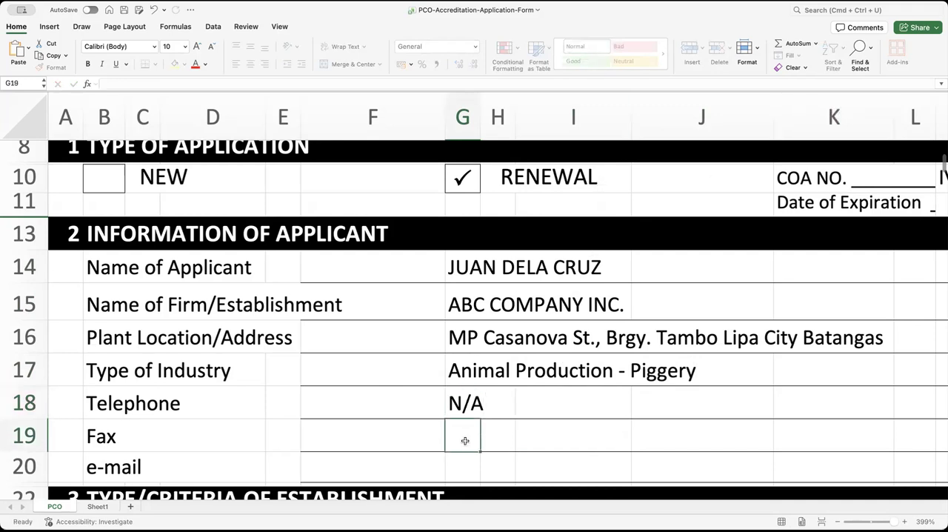
text(N/A)
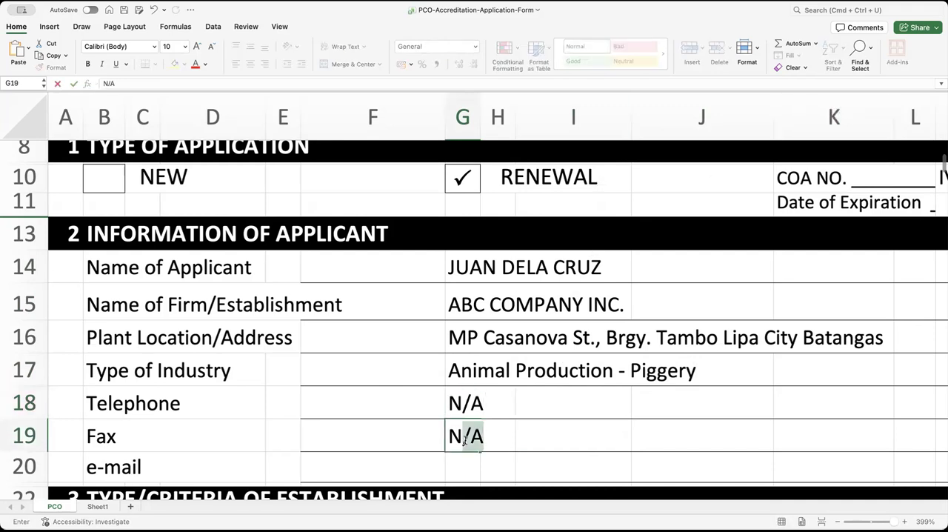
key(Return)
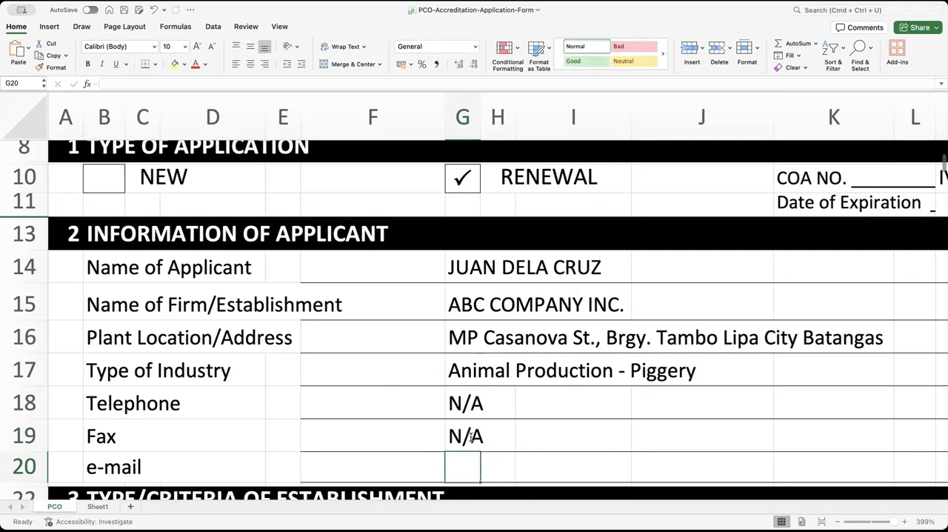
Enter the applicant's e-mail address in cell G20 of the e-mail row
scroll(472, 437, down, 2)
click(486, 404)
click(466, 404)
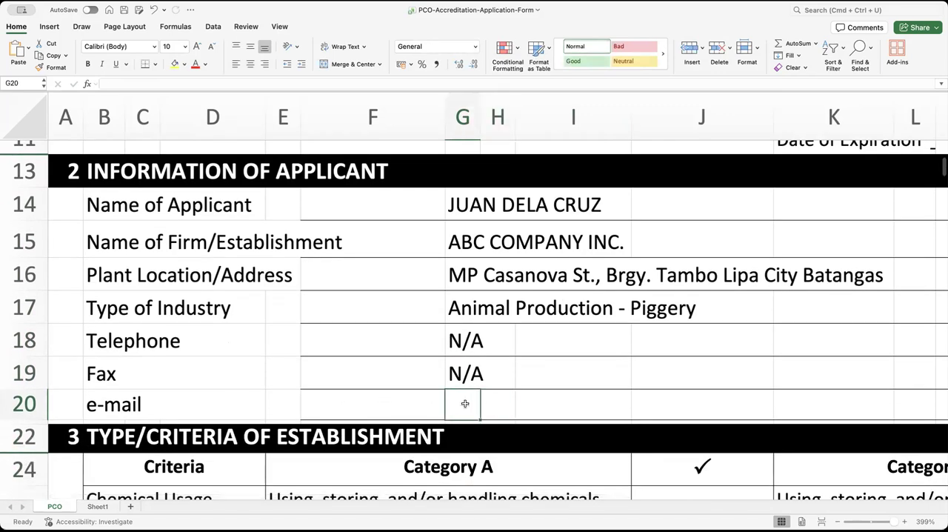
text(peter)
key(BackSpace)
key(BackSpace)
key(BackSpace)
key(BackSpace)
key(BackSpace)
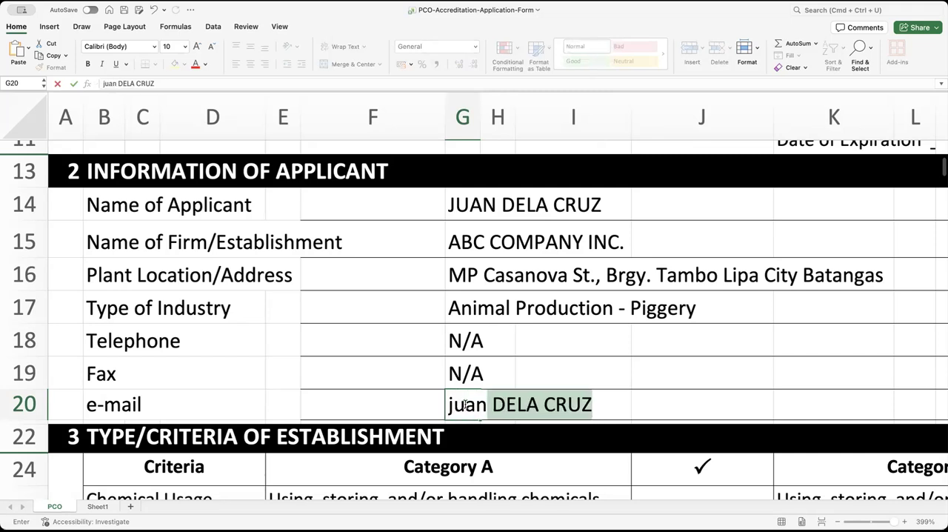
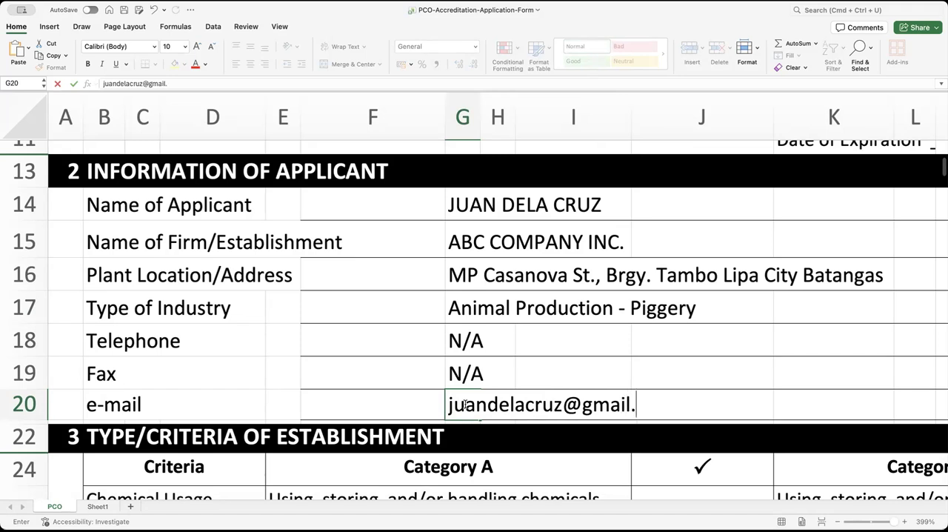
click(640, 341)
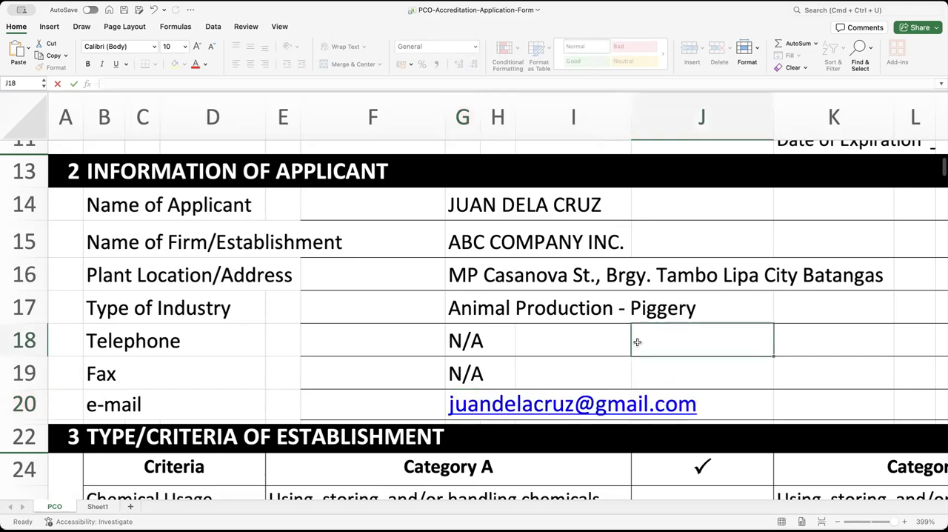
Review the Type/Criteria of Establishment table in section 3, comparing the Category A and Category B descriptions, especially for Chemical Usage Storage and/or Handling
scroll(621, 339, down, 5)
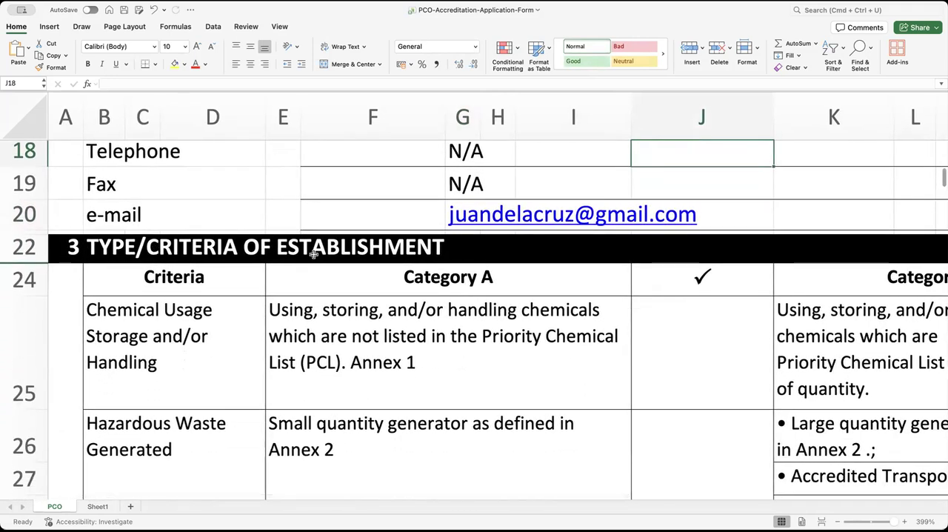
scroll(314, 254, down, 4)
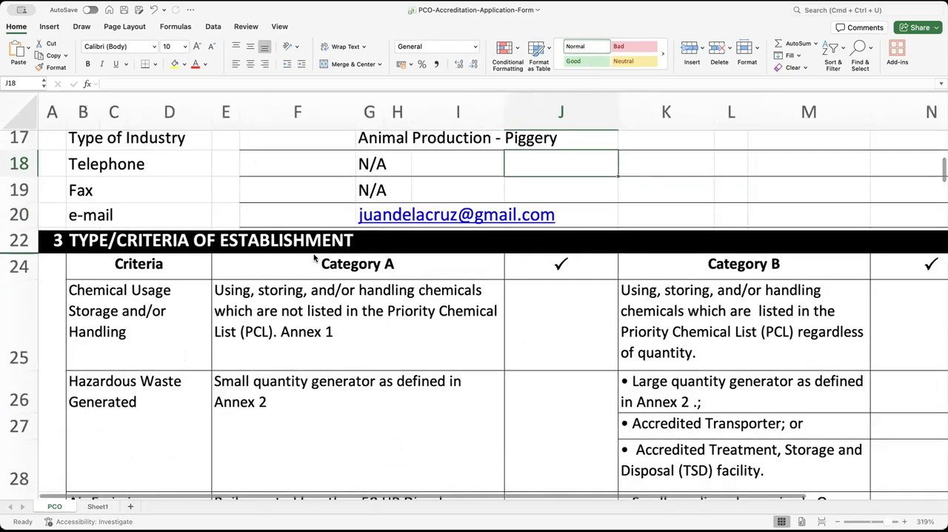
scroll(314, 257, down, 3)
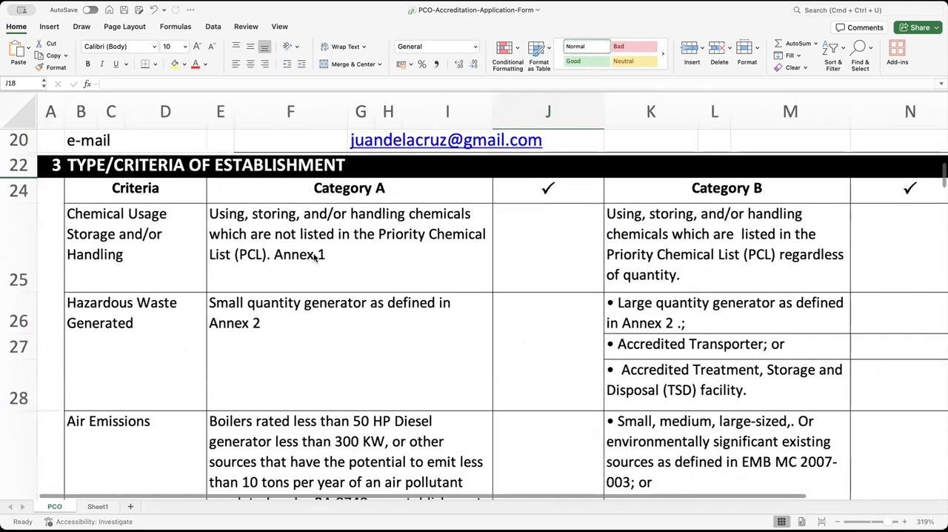
scroll(137, 220, down, 2)
click(126, 234)
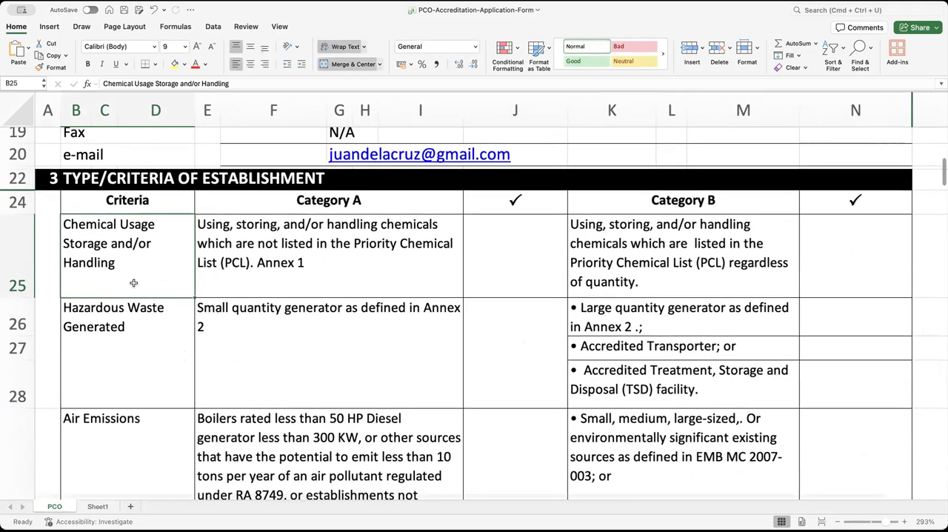
scroll(133, 283, down, 5)
scroll(135, 283, down, 10)
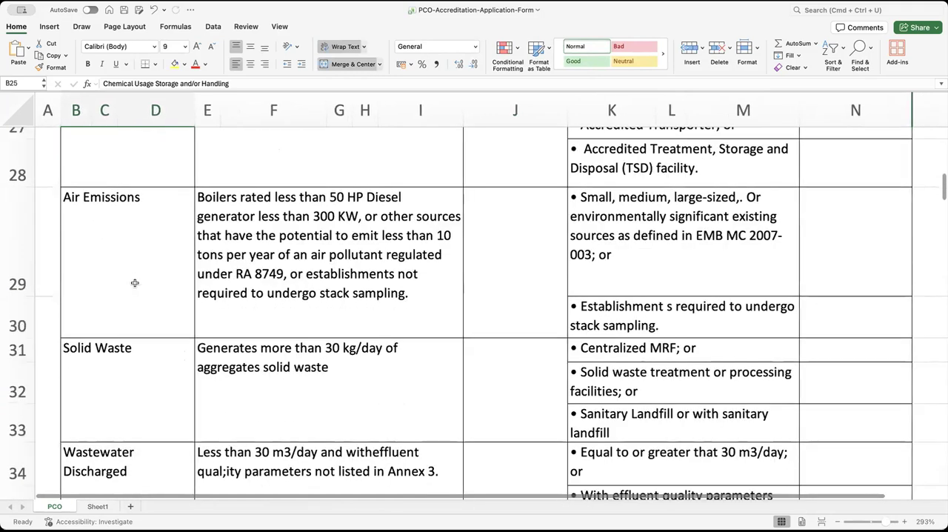
scroll(134, 283, up, 10)
scroll(135, 283, right, 1)
scroll(135, 283, up, 5)
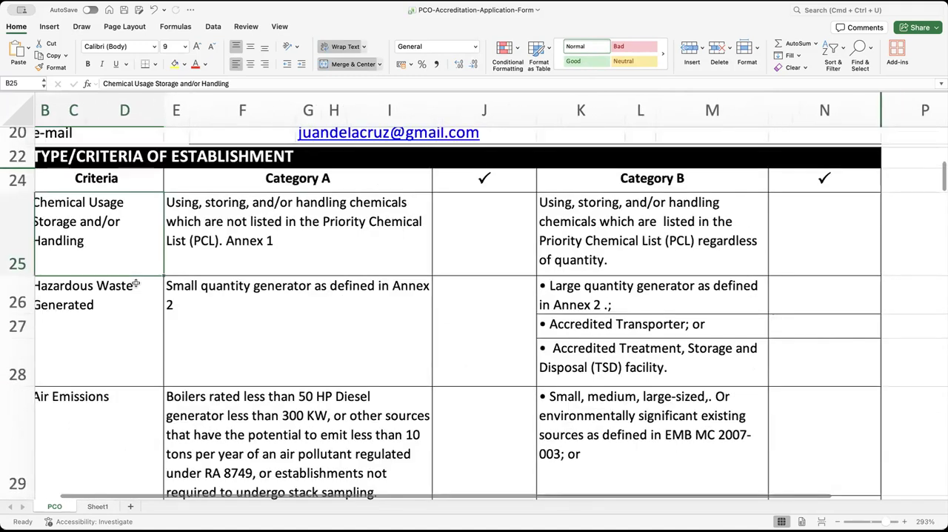
scroll(135, 283, left, 1)
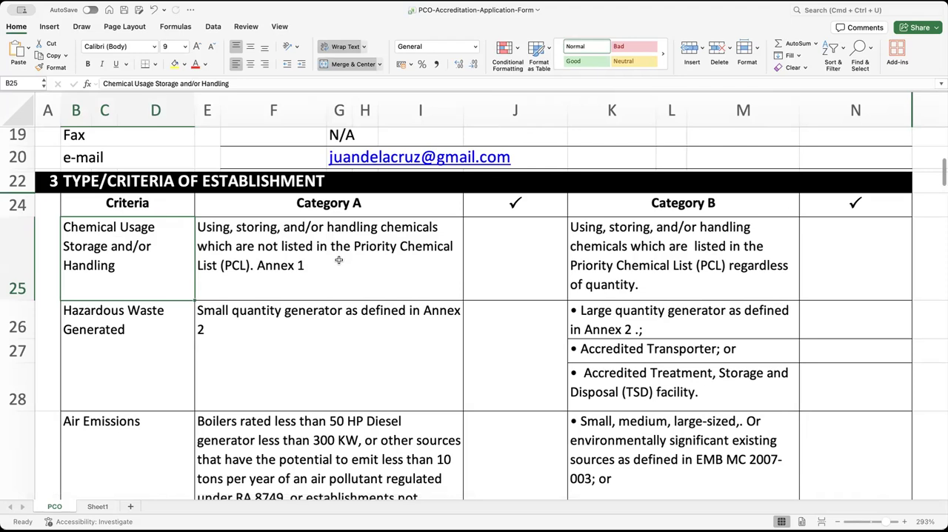
click(338, 260)
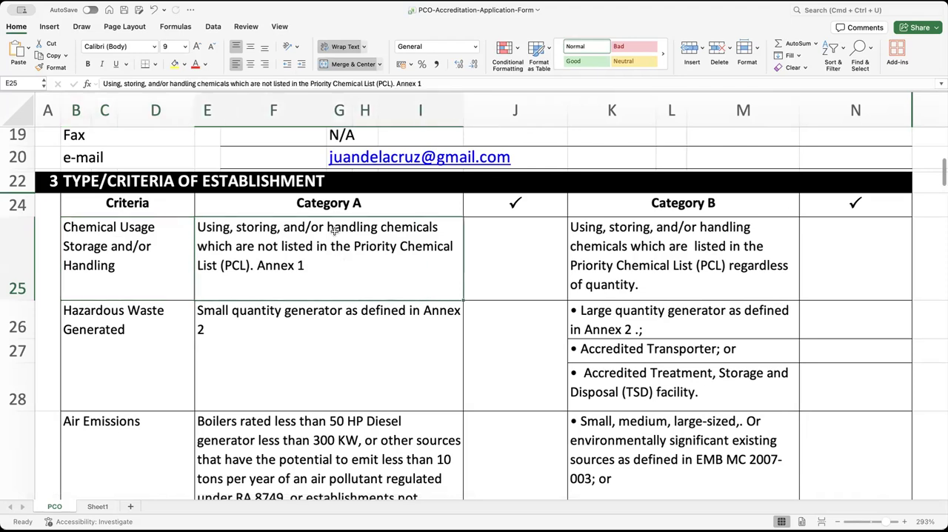
click(324, 203)
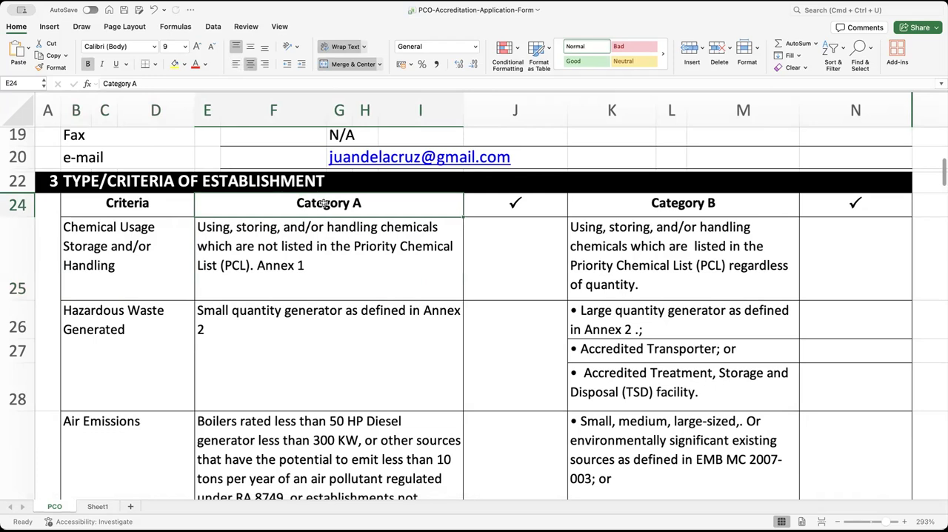
click(671, 207)
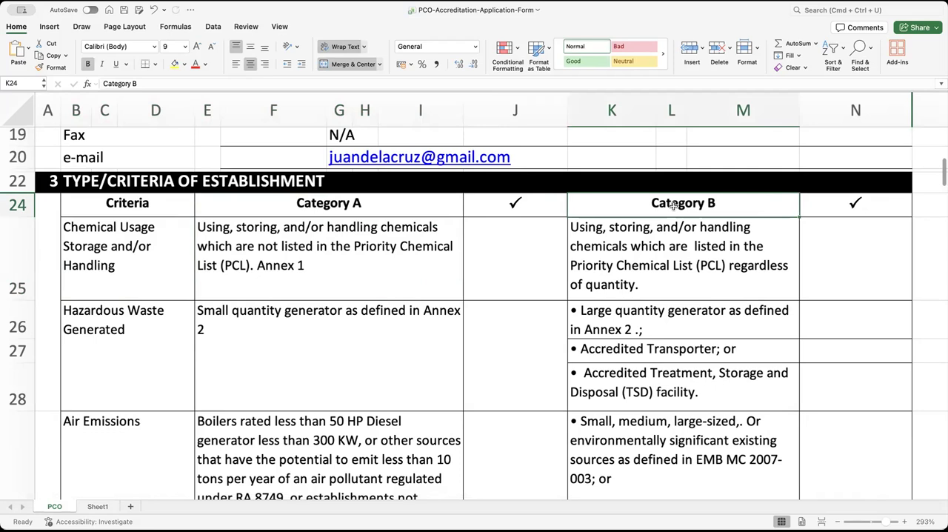
click(345, 246)
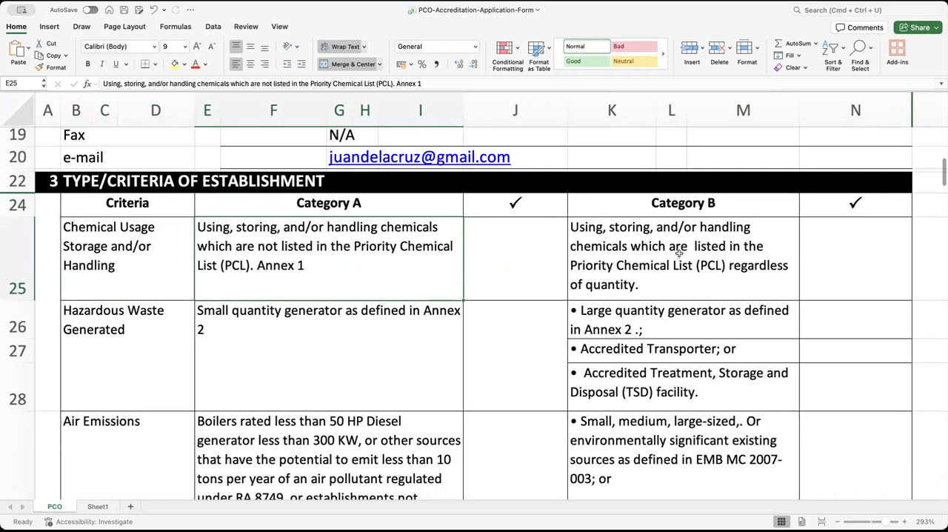
Examine the Chemical Usage row in row 25, matching its Category A and Category B conditions to check cells J25 and N25
click(678, 253)
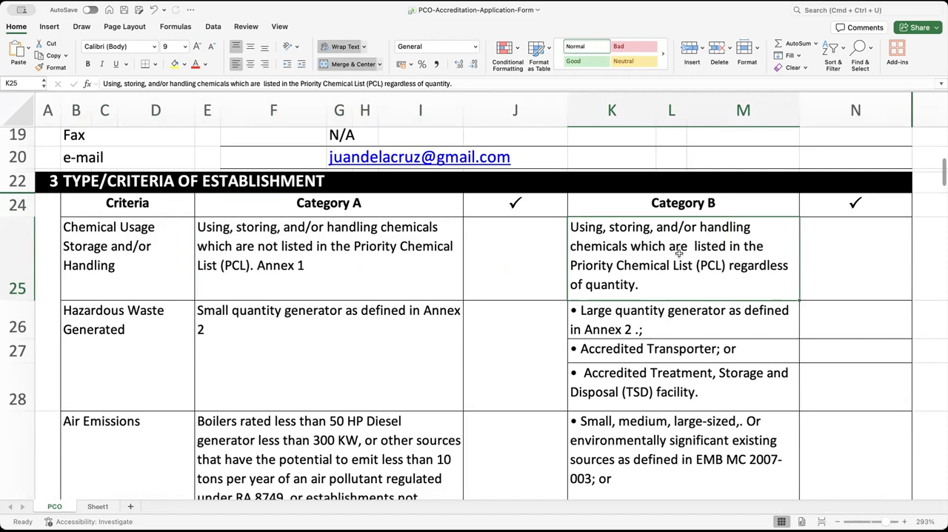
click(535, 258)
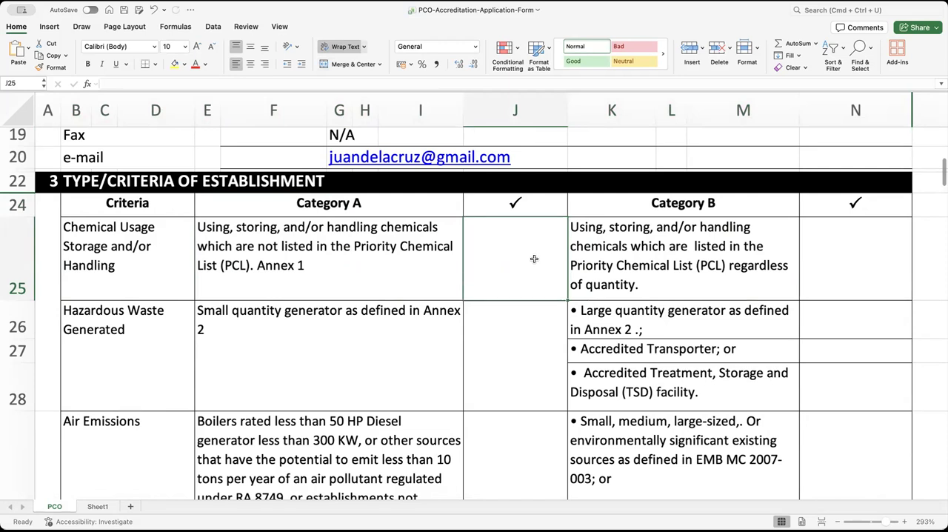
click(338, 211)
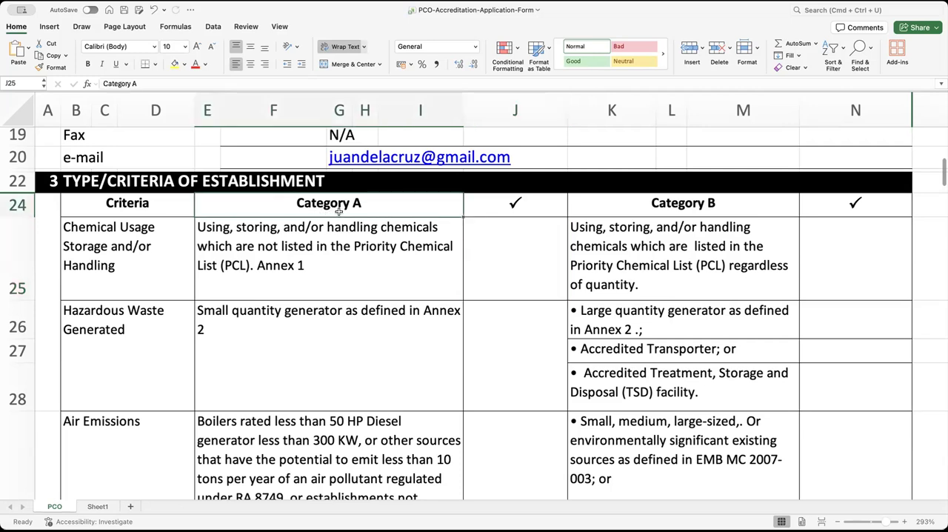
click(350, 255)
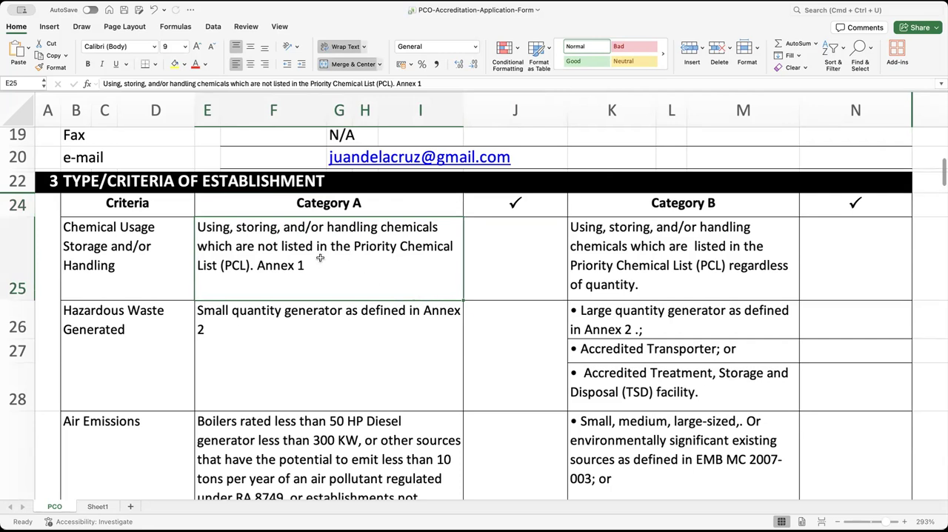
click(119, 252)
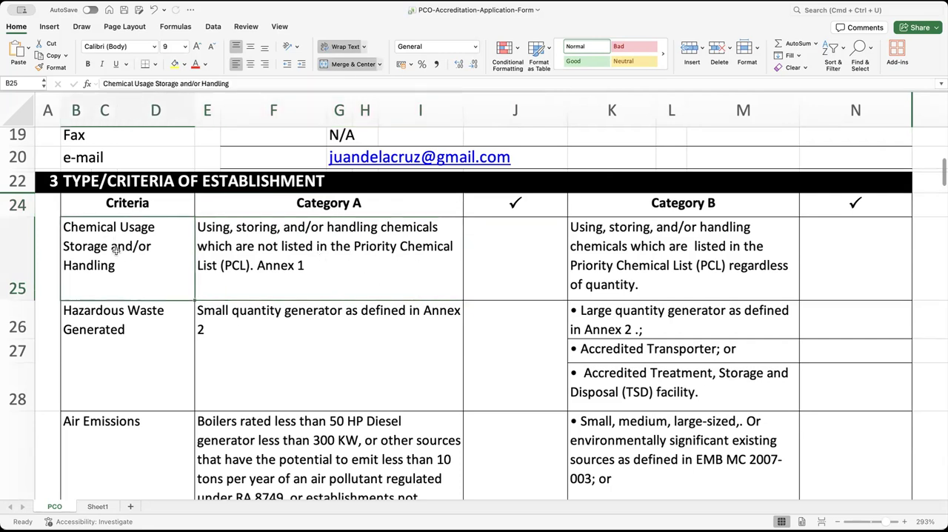
click(356, 251)
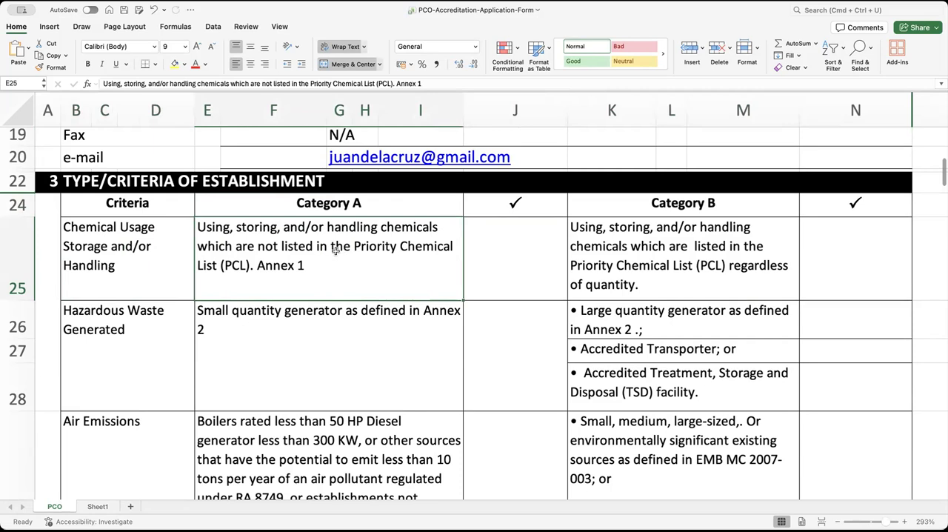
click(522, 250)
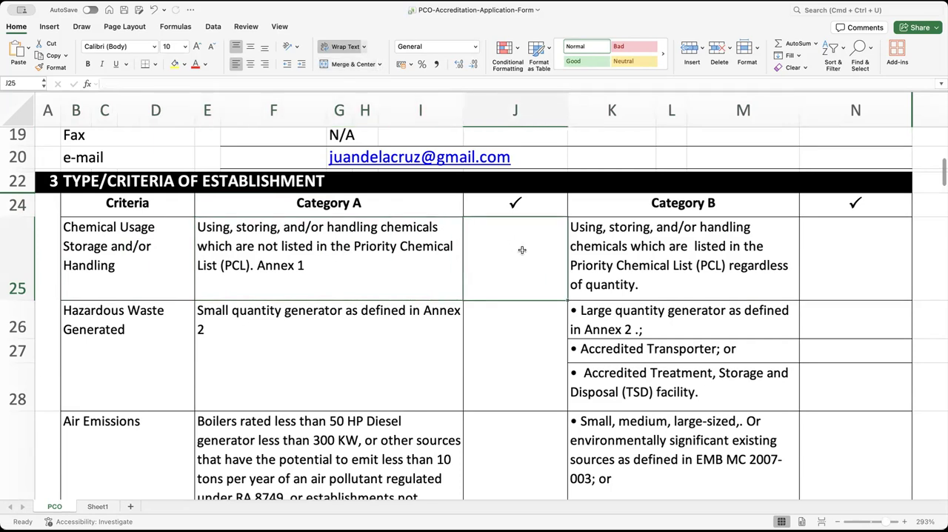
click(685, 251)
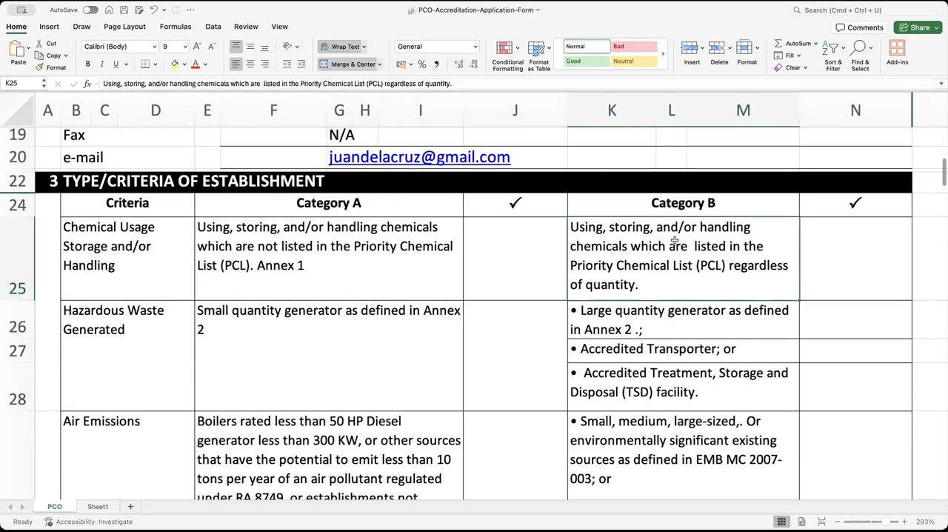
click(857, 240)
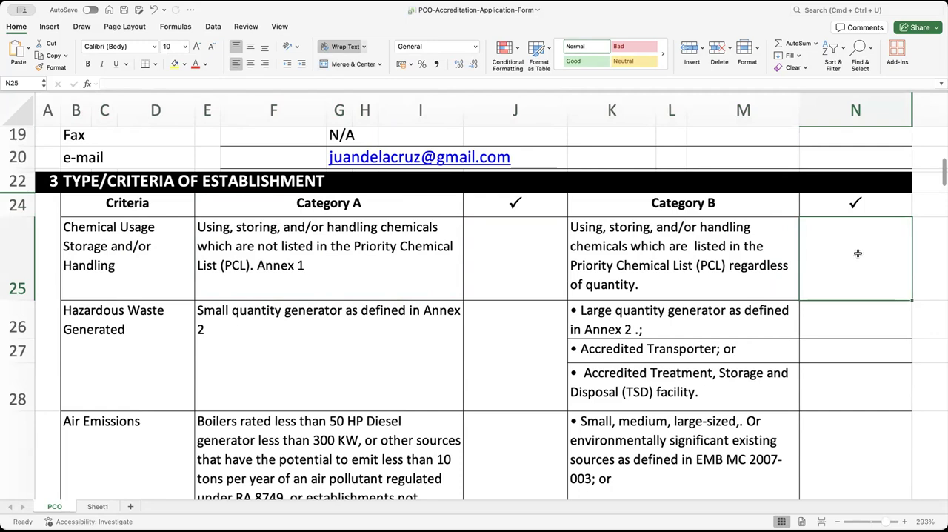
Fill the Category A check cells J25:J38 of the Type/Criteria of Establishment table with light blue
scroll(857, 253, down, 3)
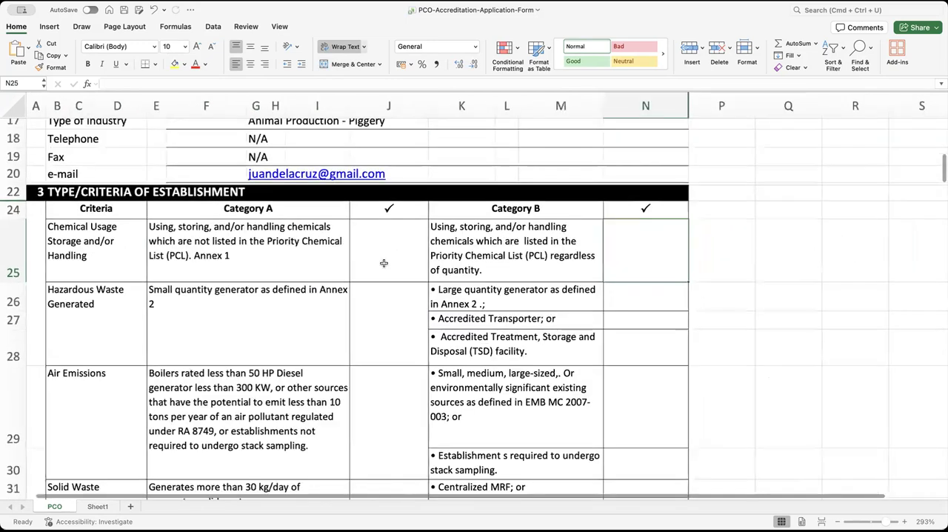
scroll(384, 263, down, 2)
scroll(388, 264, down, 3)
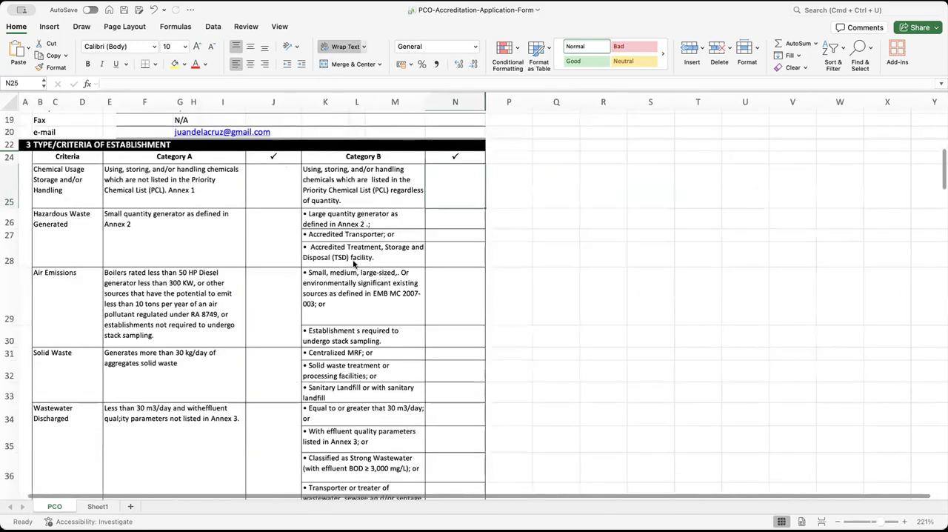
scroll(275, 180, up, 1)
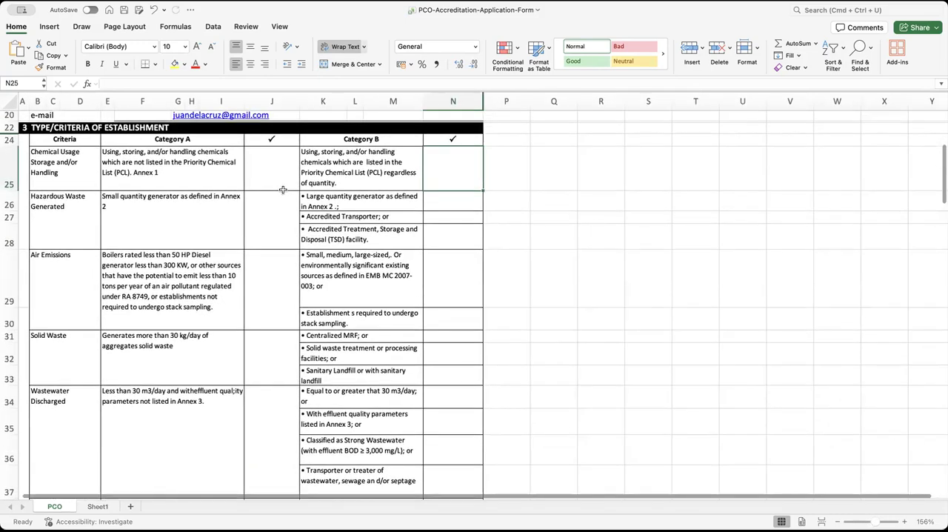
scroll(282, 188, down, 2)
scroll(283, 190, down, 2)
scroll(230, 155, up, 1)
drag(230, 155, 234, 441)
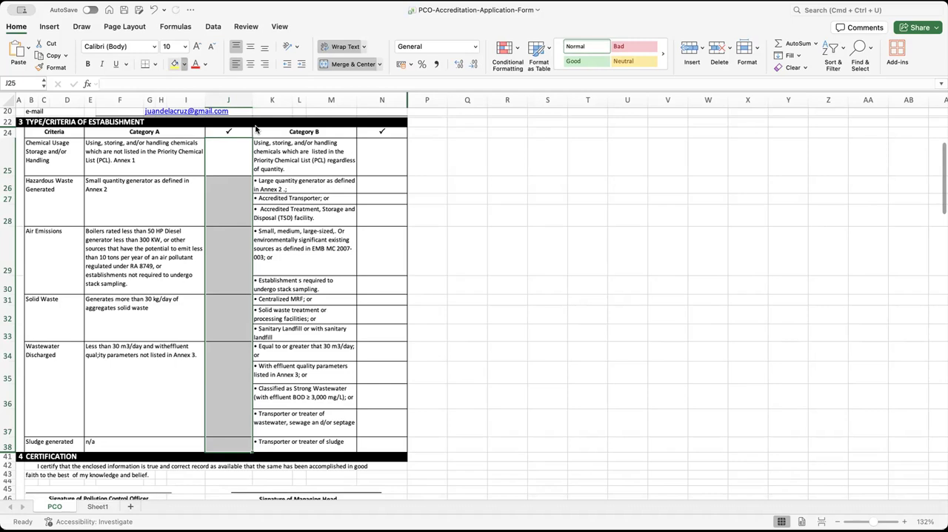
scroll(437, 193, up, 2)
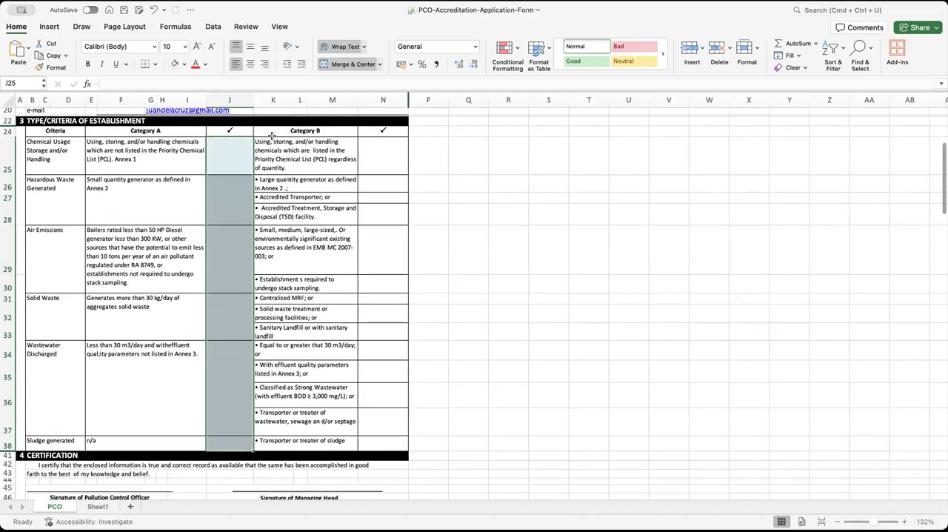
scroll(235, 185, down, 2)
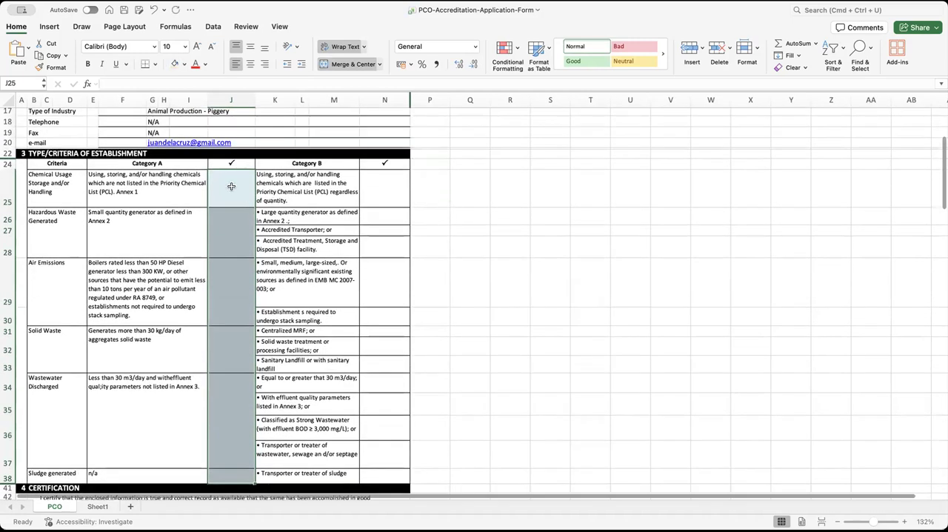
drag(234, 181, 229, 417)
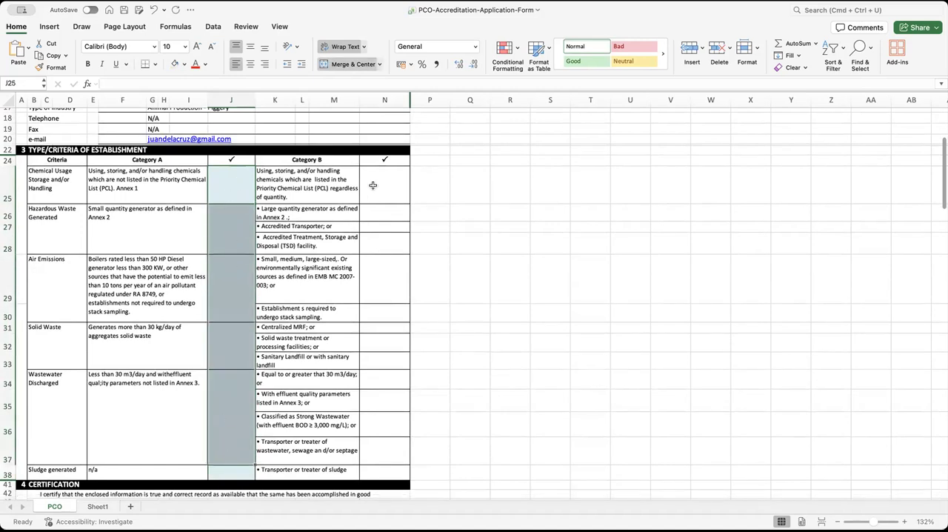
Try a light blue fill on the Category B check cells N25:N38 and undo it
scroll(382, 178, up, 2)
scroll(387, 193, down, 1)
drag(381, 185, 381, 475)
scroll(297, 296, down, 1)
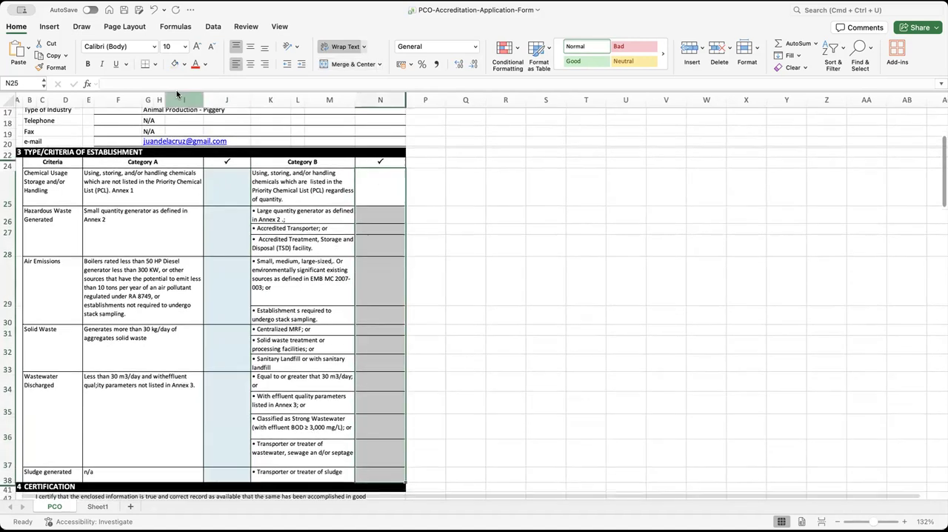
click(175, 63)
click(519, 295)
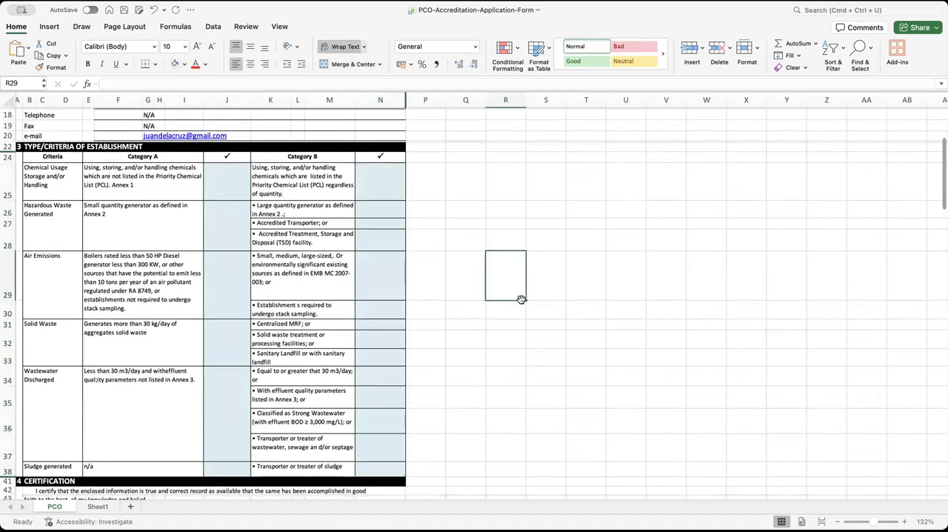
key(super+z)
Fill the Category B check cells N25:N38 with light orange to distinguish them from Category A
click(463, 235)
click(440, 208)
drag(385, 180, 389, 472)
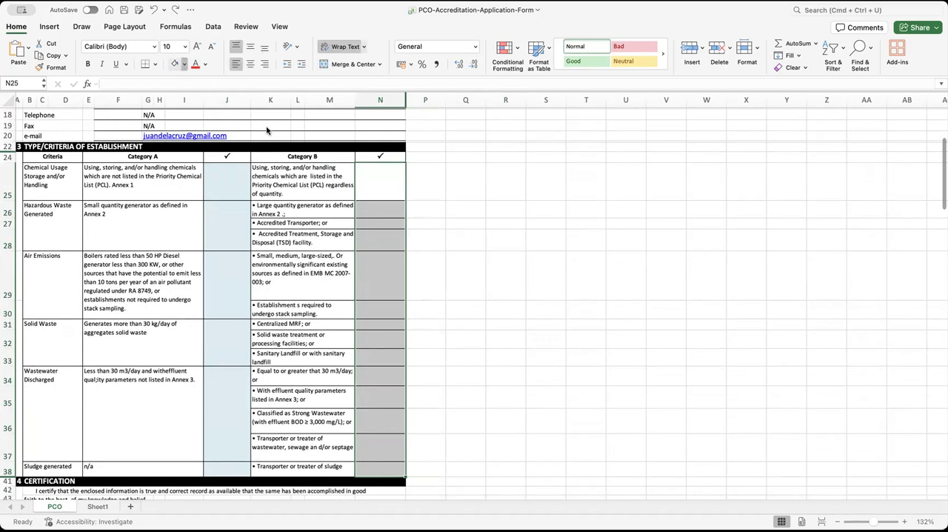
click(513, 228)
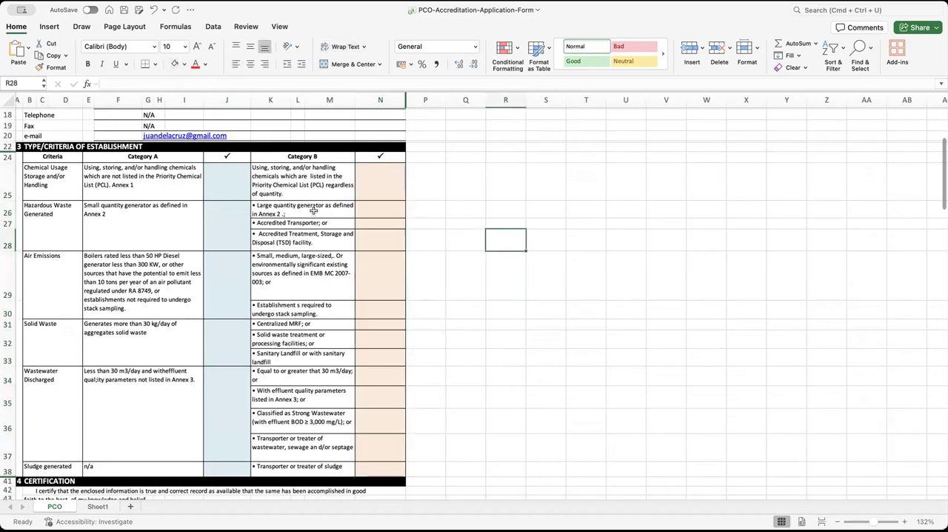
Reread the criteria rows of section 3, comparing the Category A and Category B conditions on Priority Chemical List chemicals
scroll(317, 210, left, 1)
scroll(249, 191, up, 3)
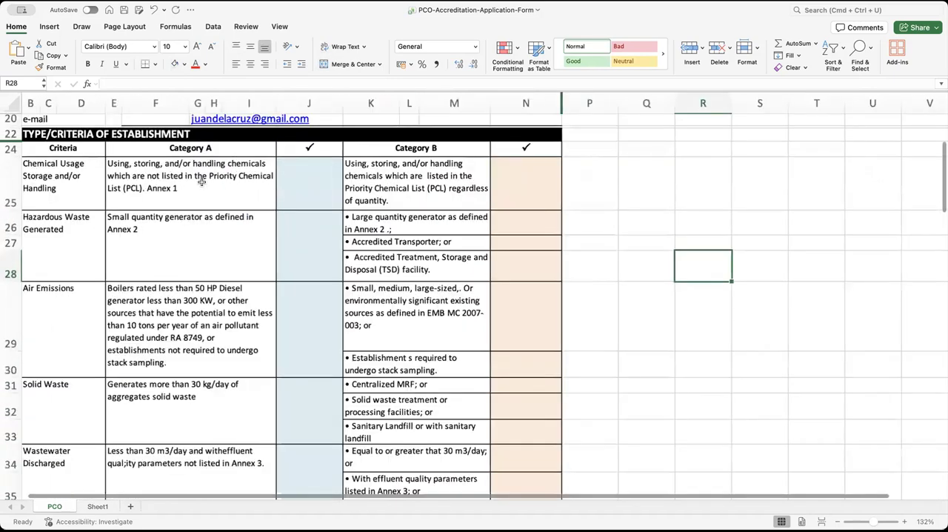
scroll(203, 183, up, 3)
scroll(210, 154, up, 2)
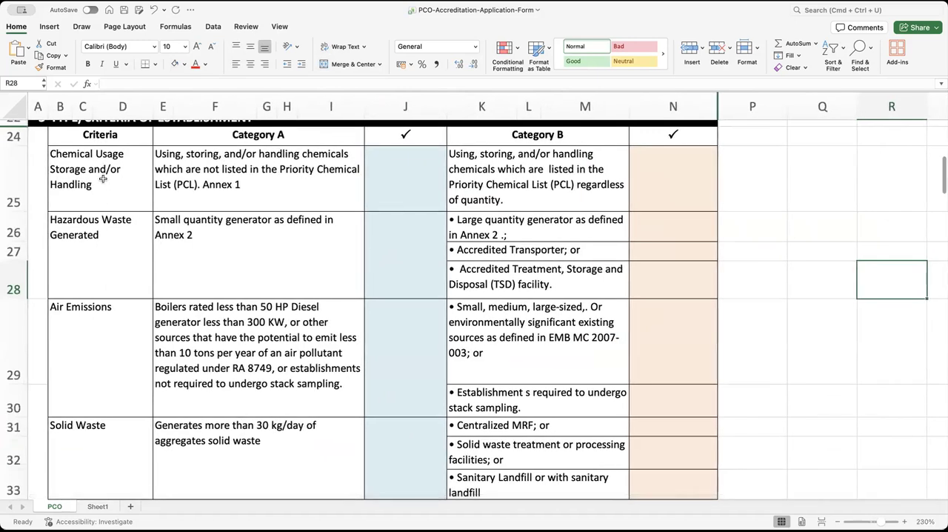
scroll(320, 178, up, 1)
scroll(320, 178, up, 1)
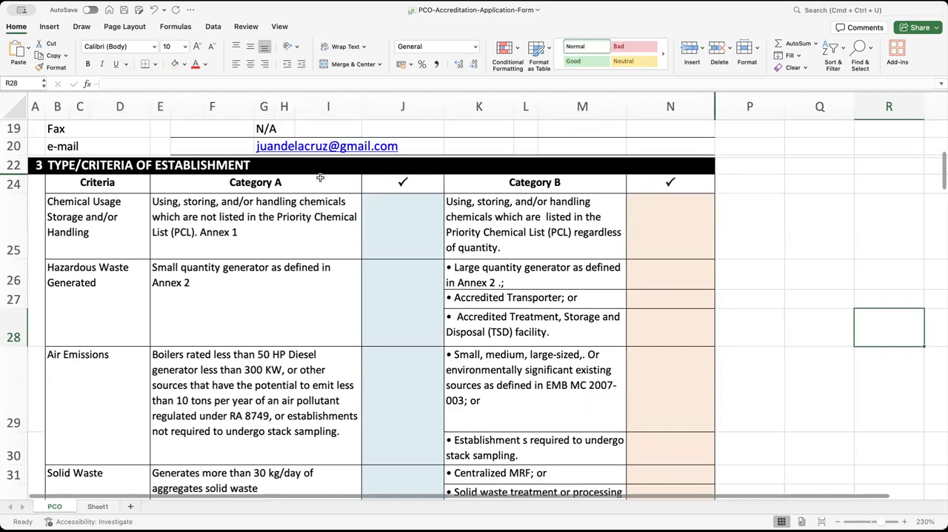
scroll(311, 197, down, 1)
scroll(211, 214, up, 5)
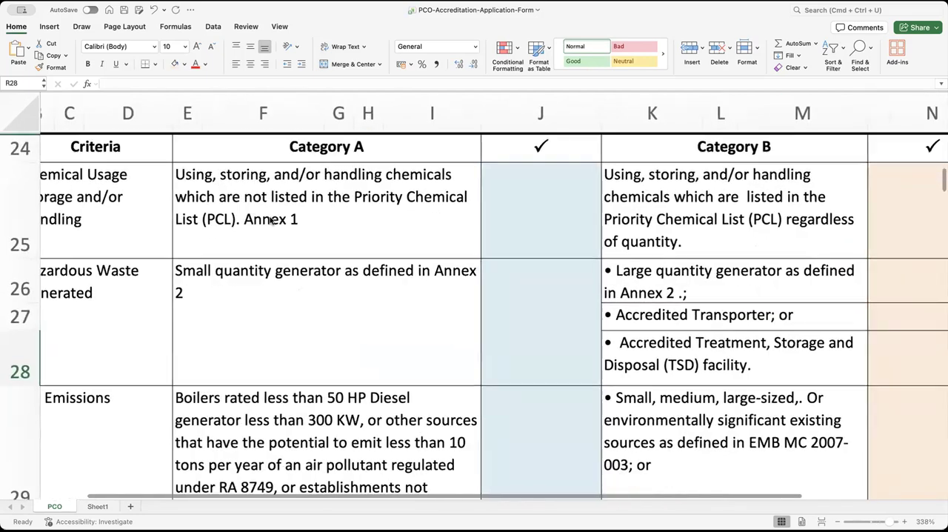
scroll(271, 220, down, 1)
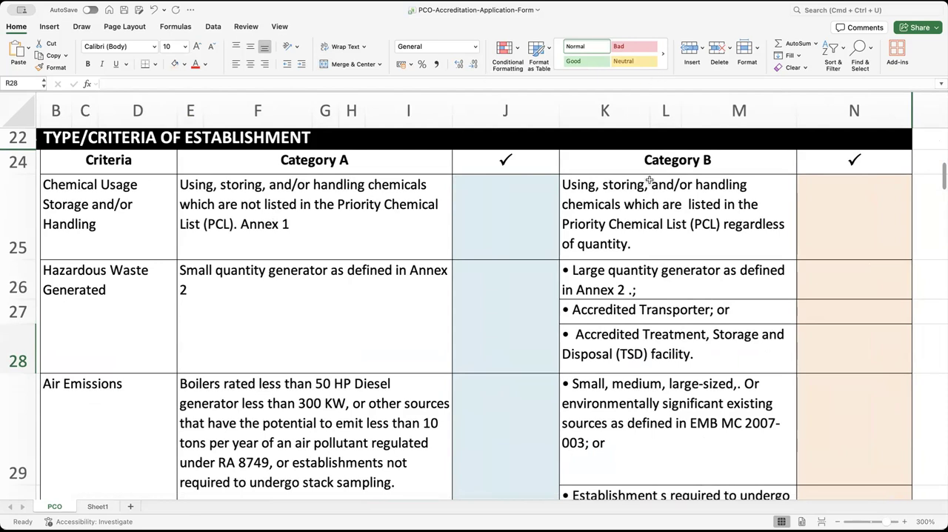
scroll(650, 180, down, 1)
Copy the check mark from header cell N24 into N25 to mark Category B for Chemical Usage Storage and/or Handling
click(635, 215)
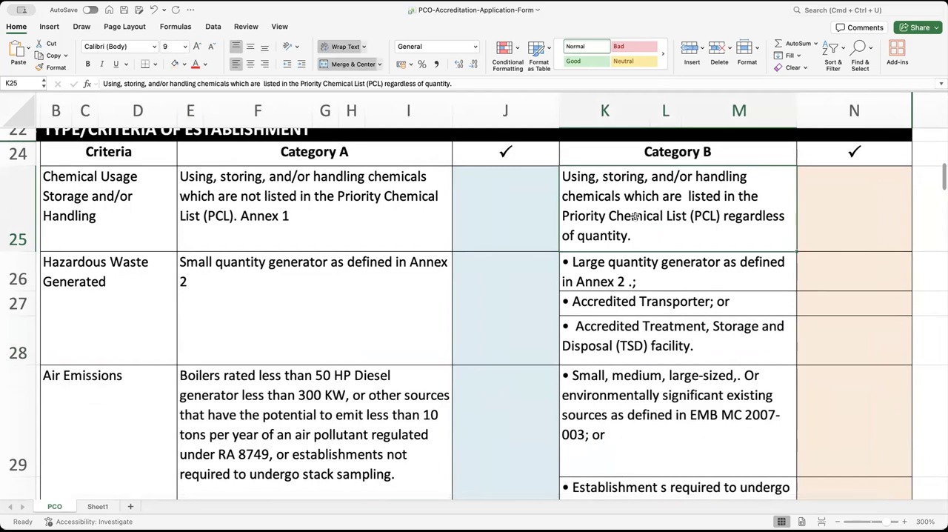
click(852, 151)
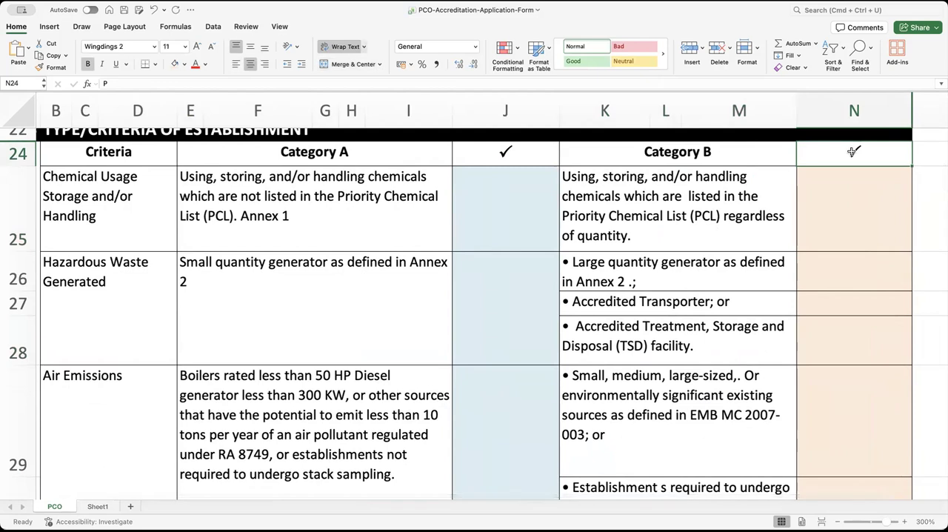
key(super+c)
click(861, 218)
key(super+v)
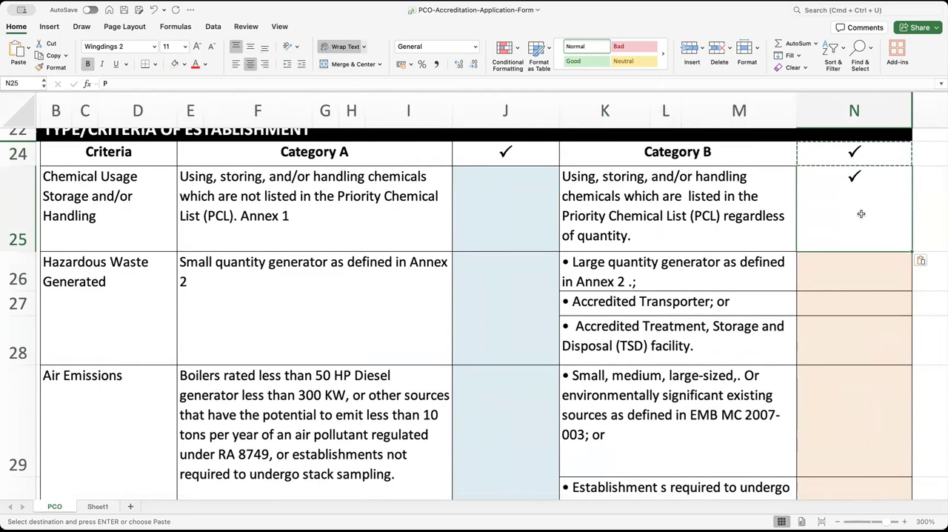
Enter N/A in cell J25, the Category A check cell for Chemical Usage Storage and/or Handling
scroll(338, 265, down, 1)
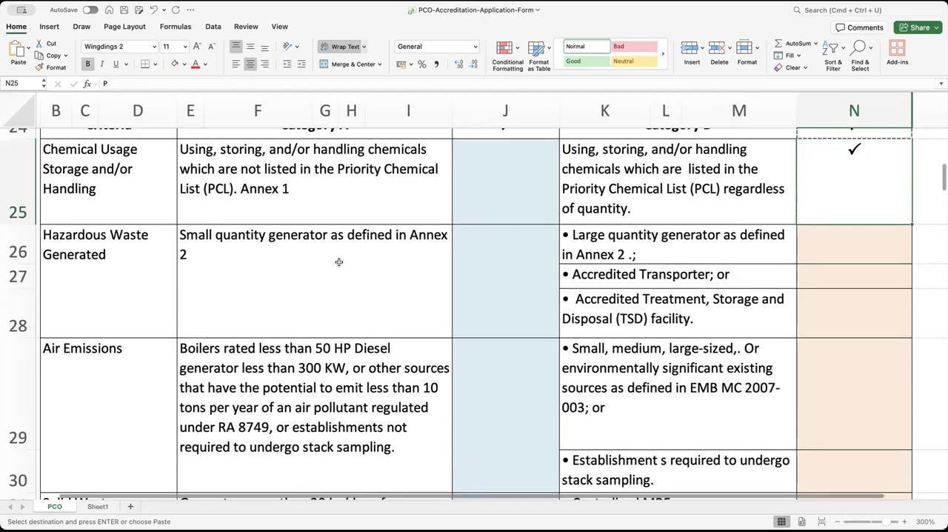
scroll(364, 280, left, 2)
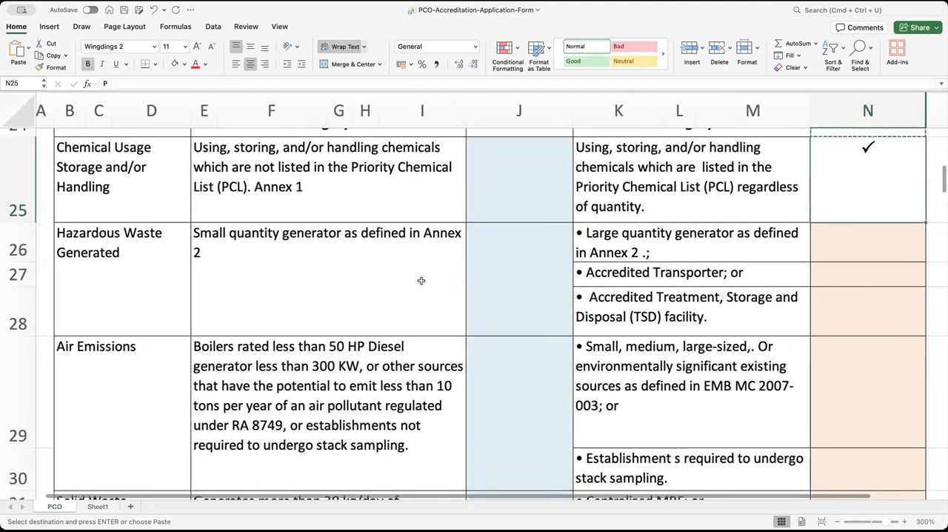
scroll(421, 281, down, 3)
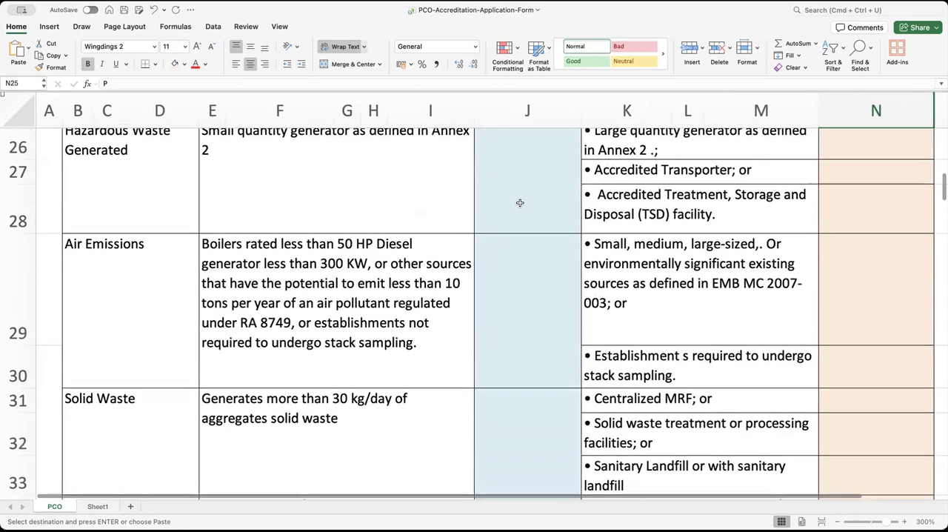
scroll(518, 203, down, 1)
scroll(518, 203, up, 8)
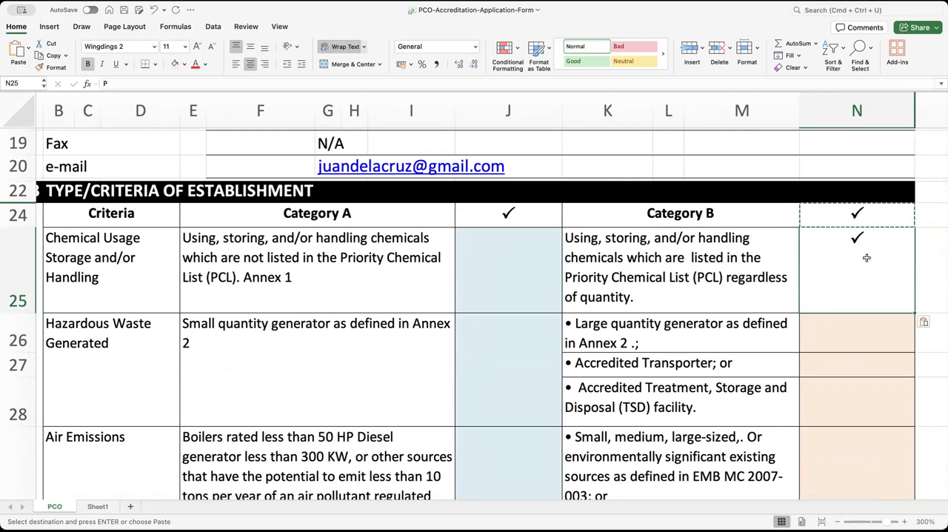
click(521, 255)
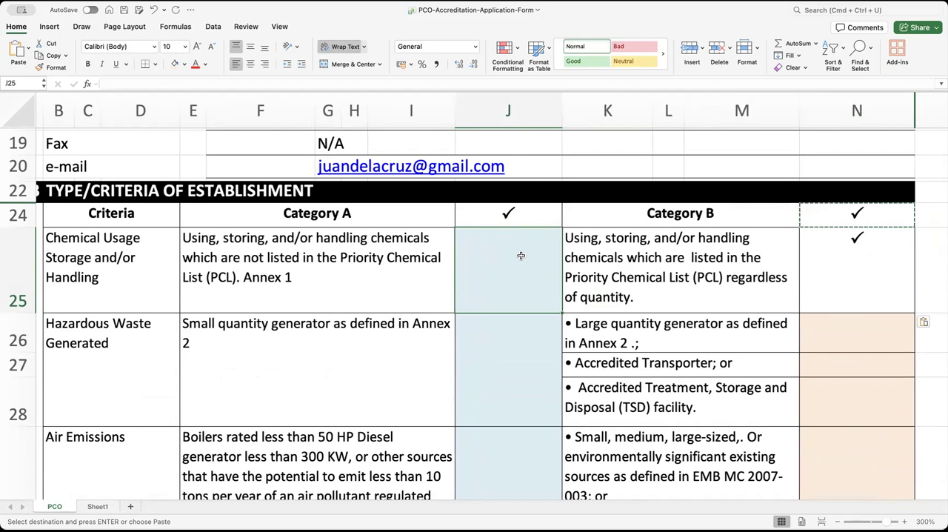
text(N/A)
Center the N/A in cell J25 both vertically and horizontally
click(480, 248)
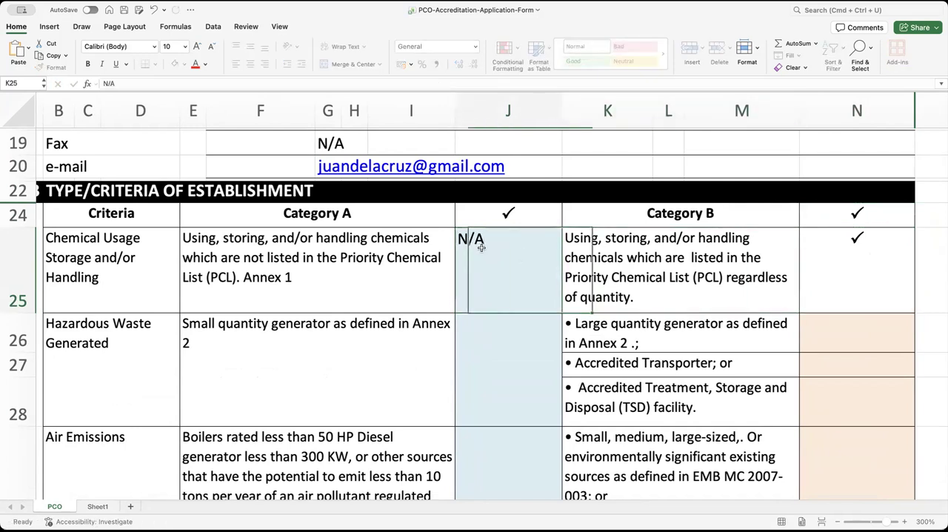
click(251, 46)
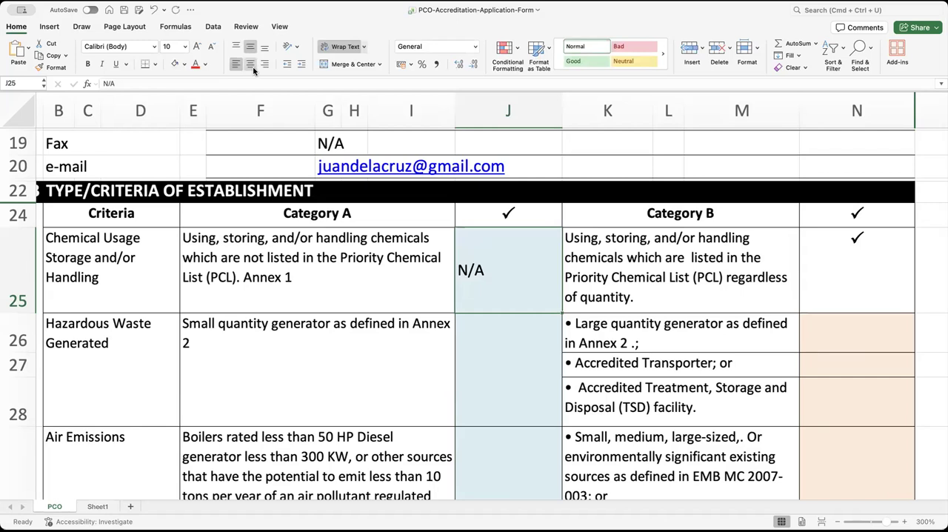
click(251, 64)
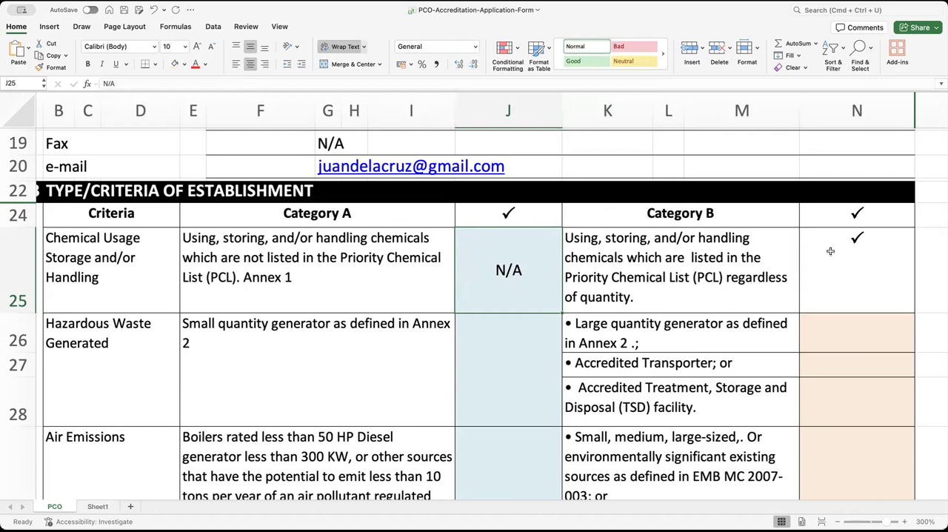
Align the Category B check mark in N25 to the vertical middle of its cell
scroll(527, 279, left, 1)
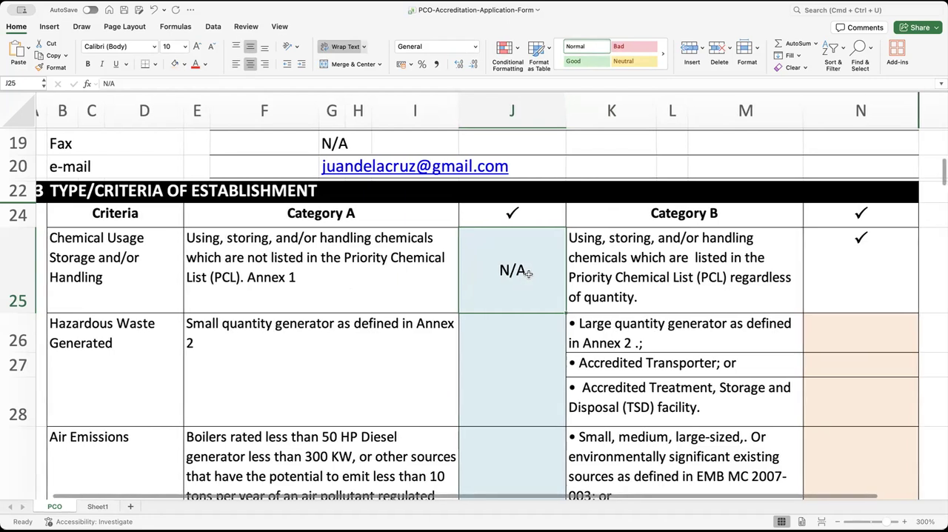
scroll(527, 279, left, 1)
click(872, 264)
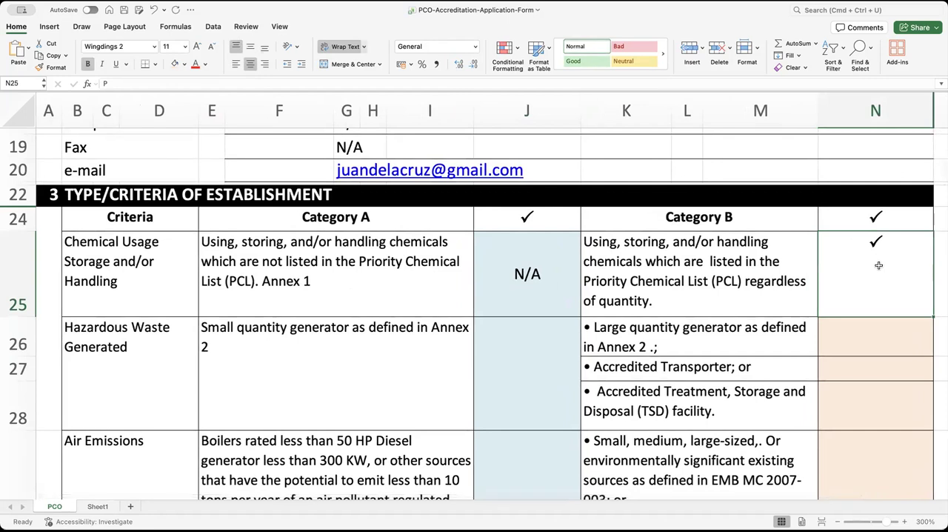
click(251, 47)
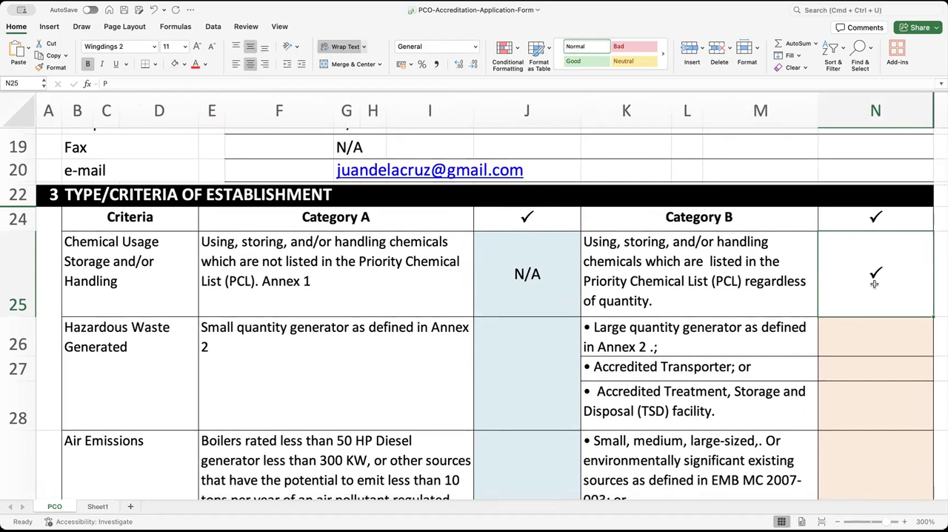
Read the Hazardous Waste Generated row, comparing the Category A small quantity generator condition with the Category B conditions
scroll(866, 289, down, 1)
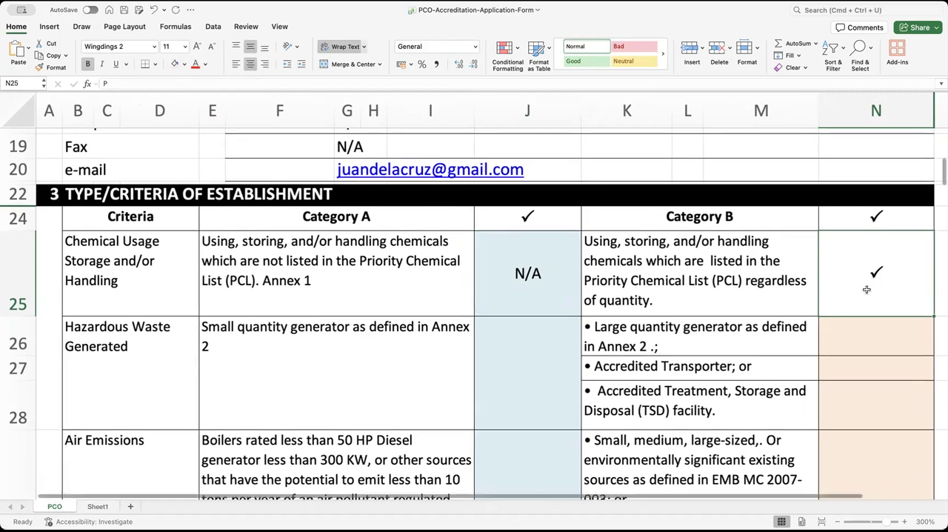
scroll(866, 289, right, 1)
scroll(523, 300, up, 1)
scroll(523, 300, down, 3)
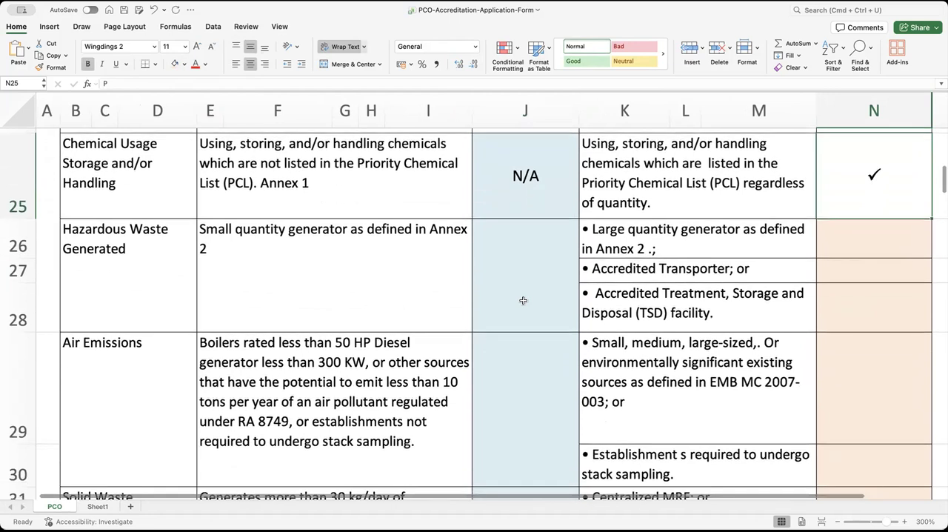
scroll(523, 300, left, 1)
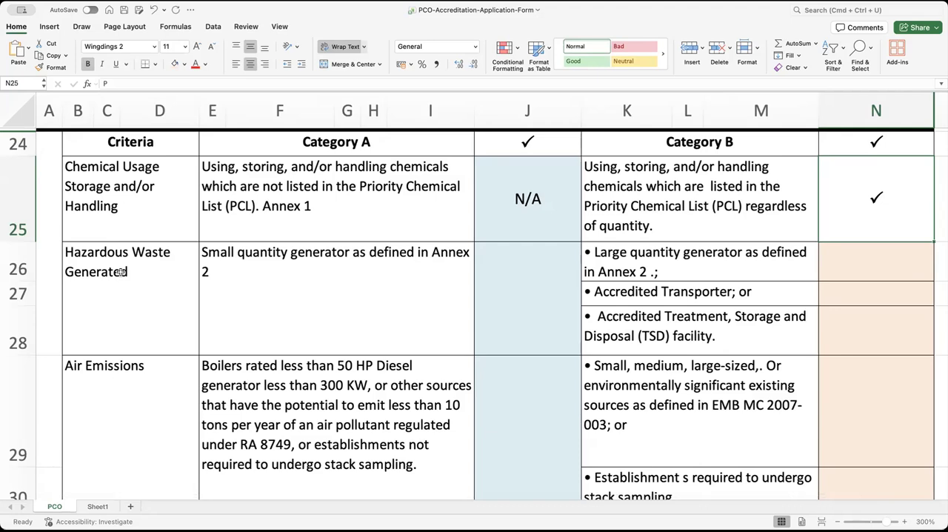
click(254, 260)
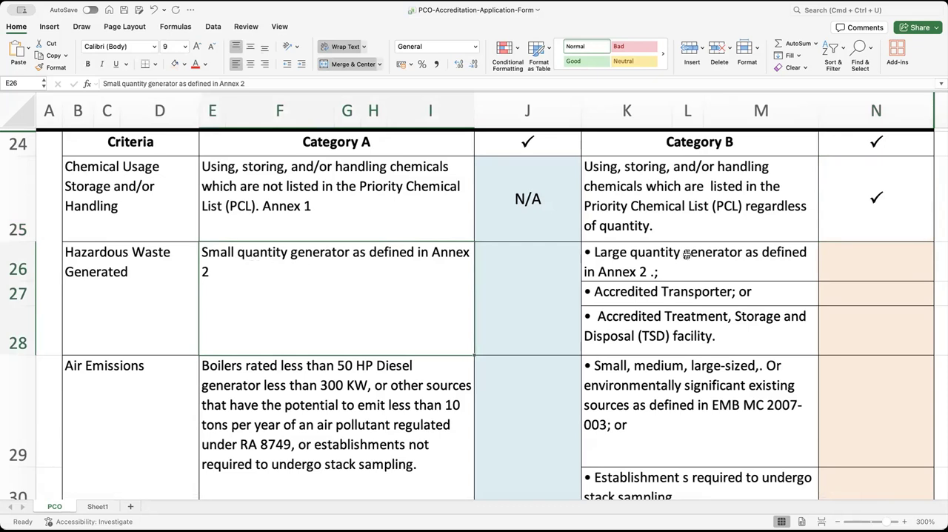
click(726, 259)
click(369, 289)
Copy the check mark from N25 into N26 to mark the large quantity generator condition under Category B
click(888, 216)
scroll(888, 216, down, 1)
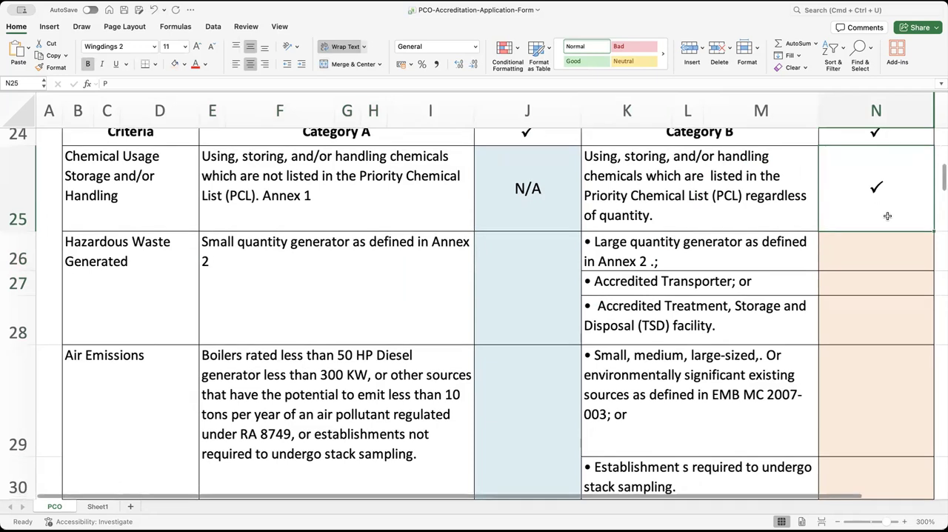
key(super+c)
scroll(863, 252, right, 1)
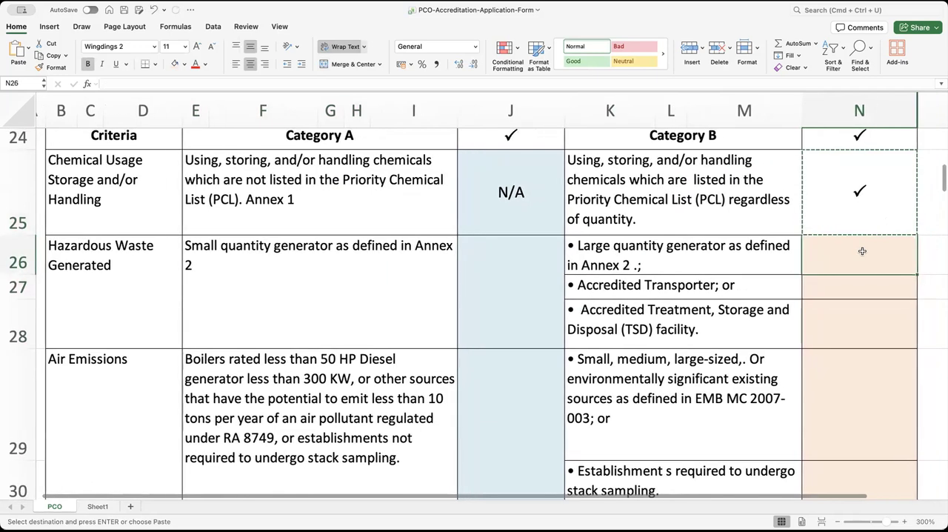
click(862, 252)
key(super+v)
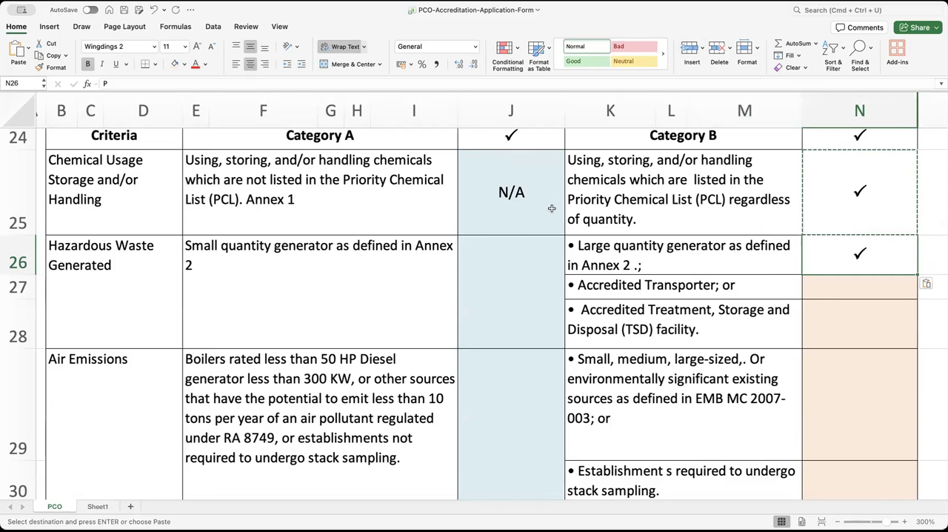
Try the check mark character P in J26, the Category A cell for Hazardous Waste Generated, and clear it
click(506, 260)
scroll(507, 260, left, 1)
text(P)
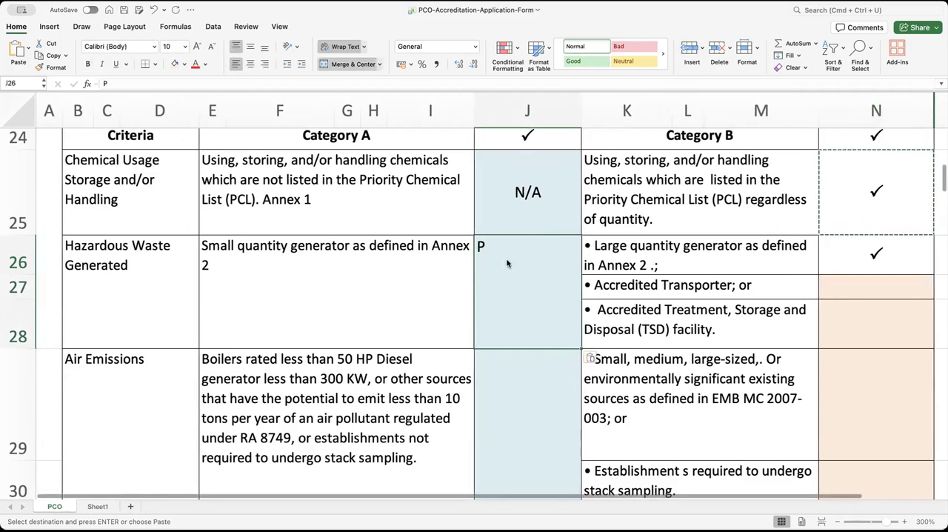
click(889, 260)
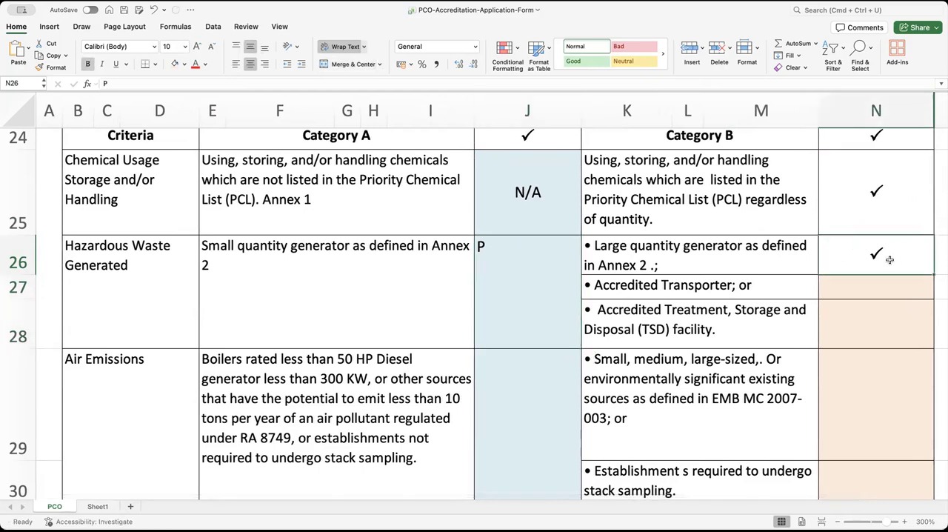
click(499, 307)
key(Delete)
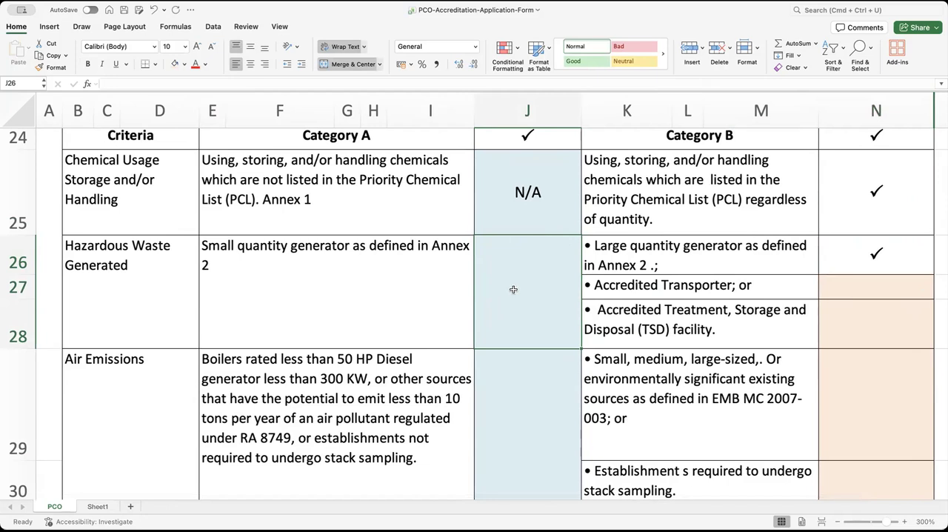
Undo the clearing of J26 and remove the check mark from N26
click(872, 246)
key(super+c)
click(537, 275)
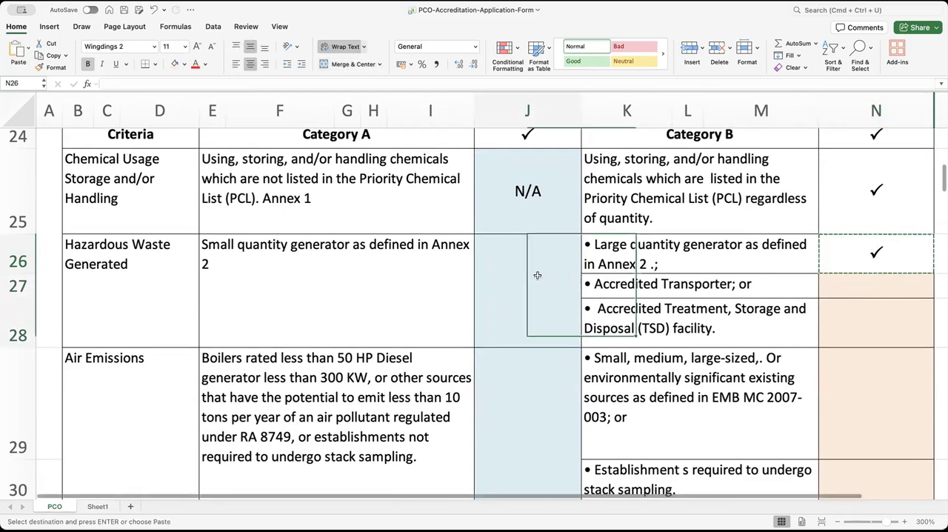
key(super+z)
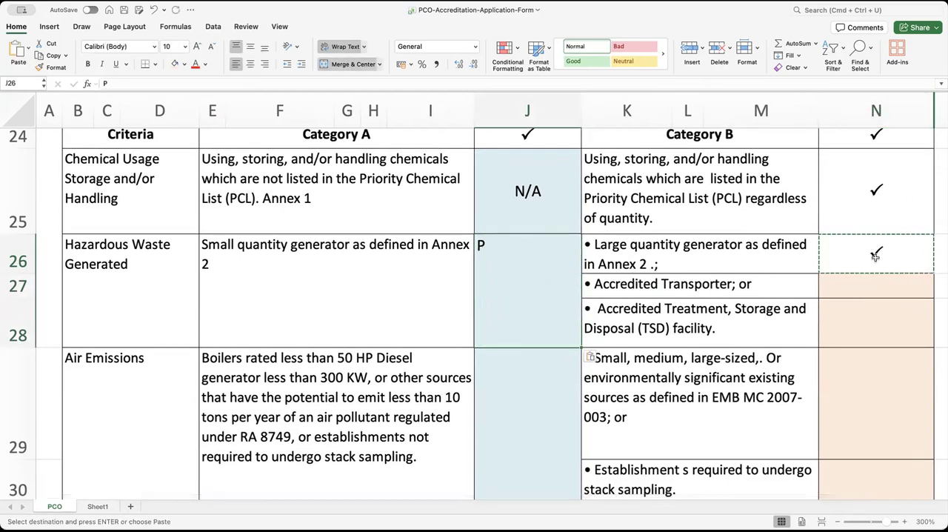
click(876, 255)
key(super+z)
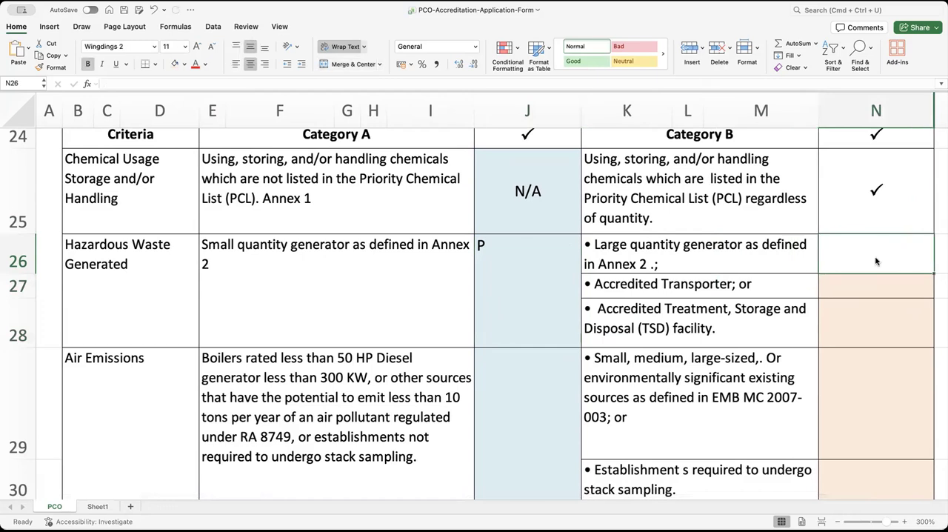
Try N/A in N26, erase it, and clear the P from J26
text(N/A)
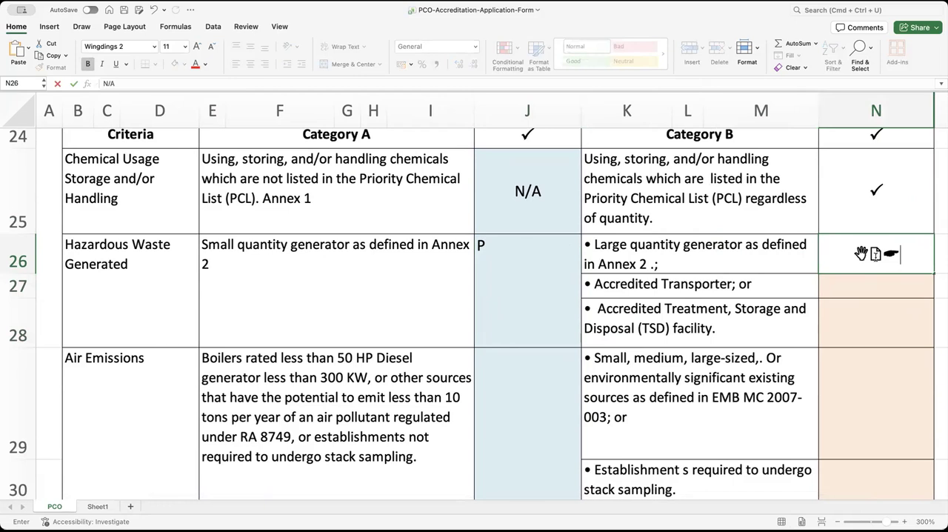
key(BackSpace)
key(BackSpace)
key(BackSpace)
click(502, 270)
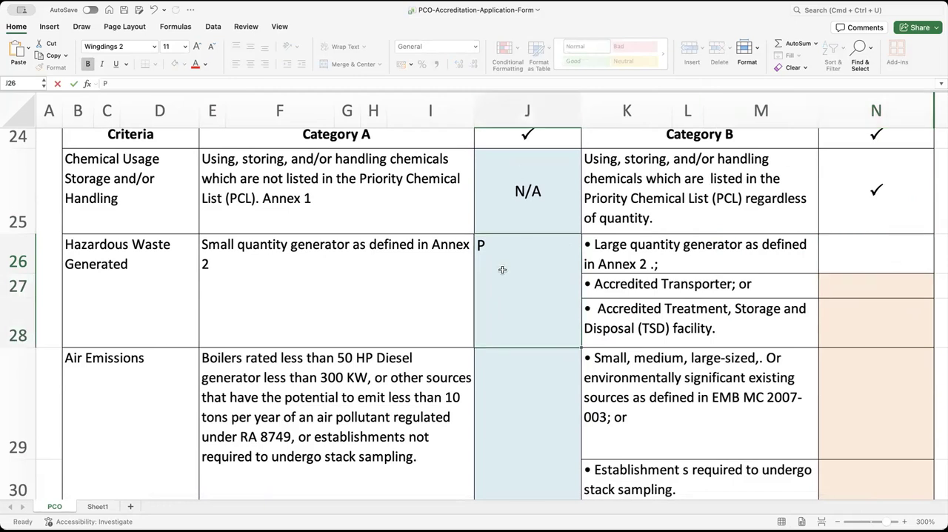
key(Delete)
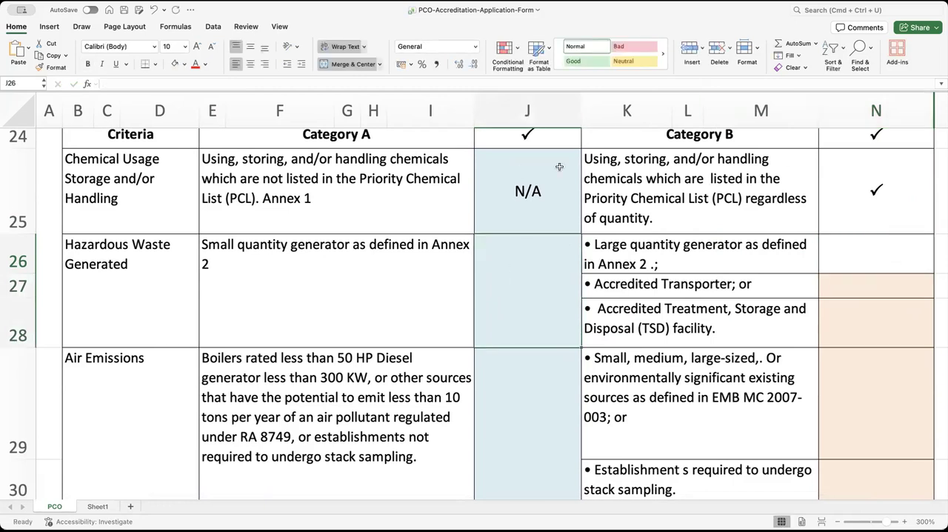
Try pasting only the formats of header check cell J24 onto J26, undo it, and leave J26 without the P
click(523, 139)
key(super+c)
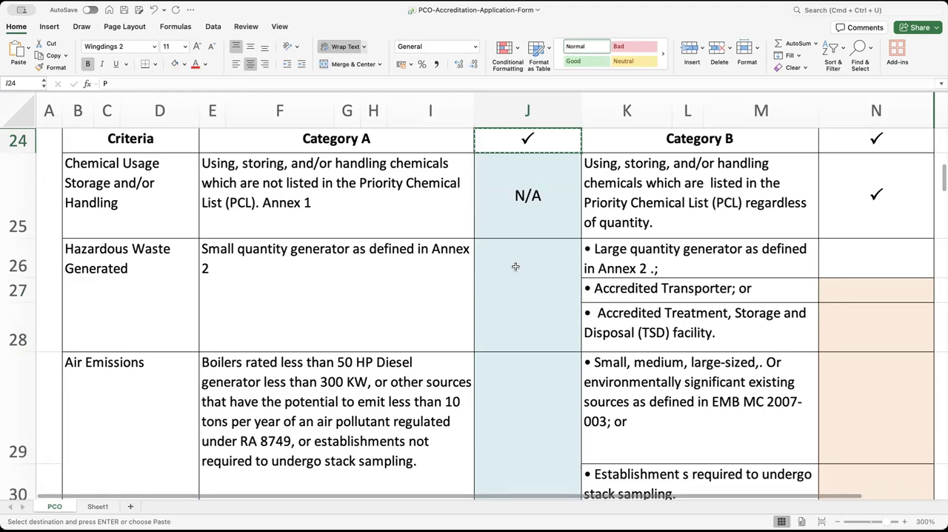
right_click(517, 271)
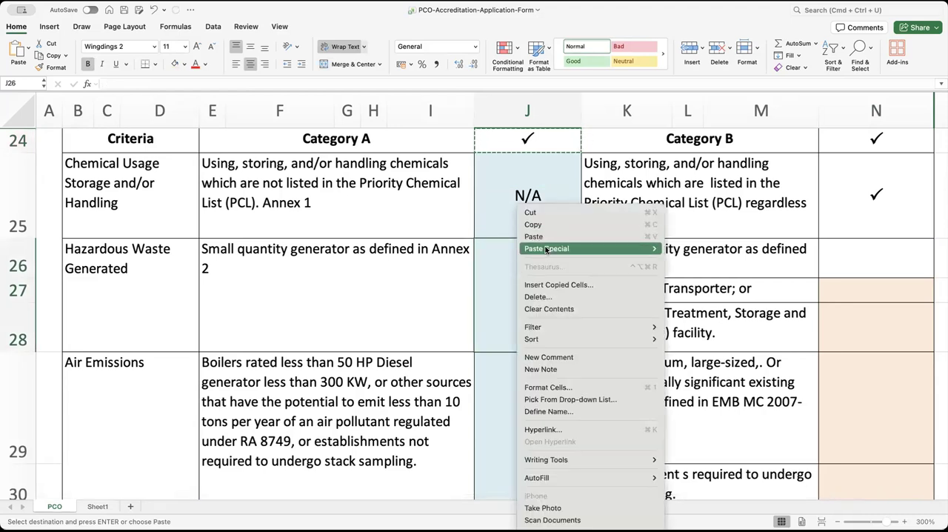
mouse_move(546, 250)
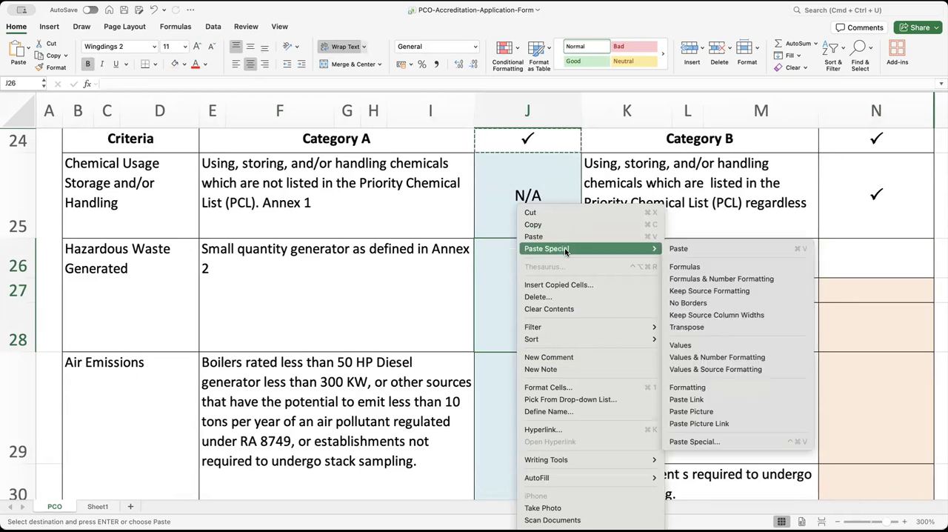
click(692, 441)
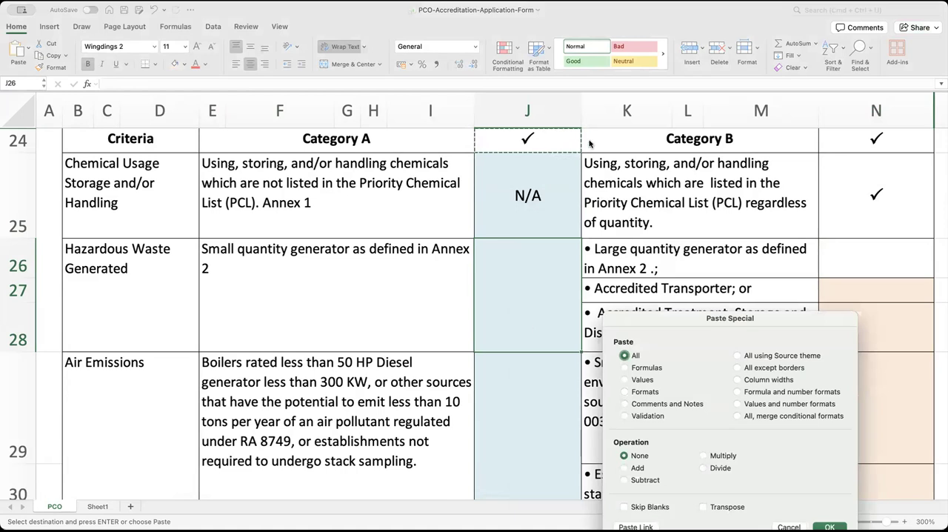
click(642, 380)
click(641, 392)
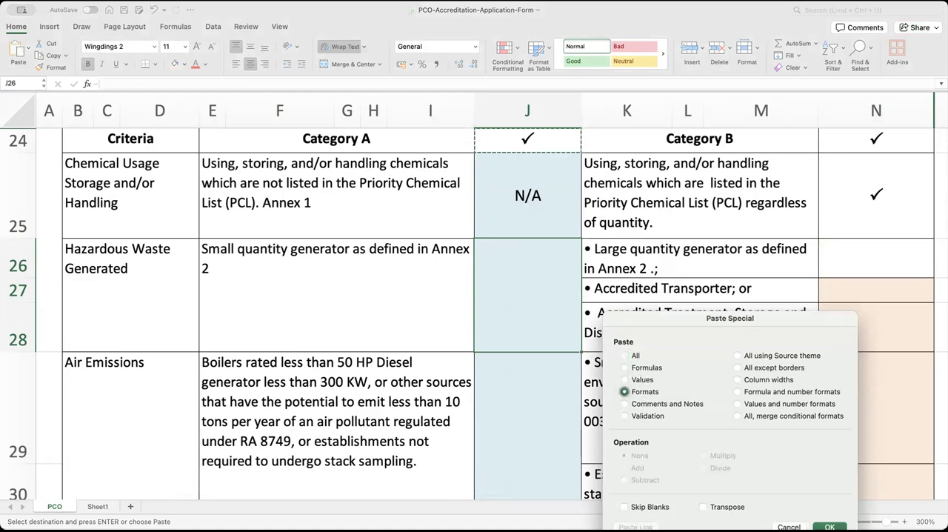
key(Return)
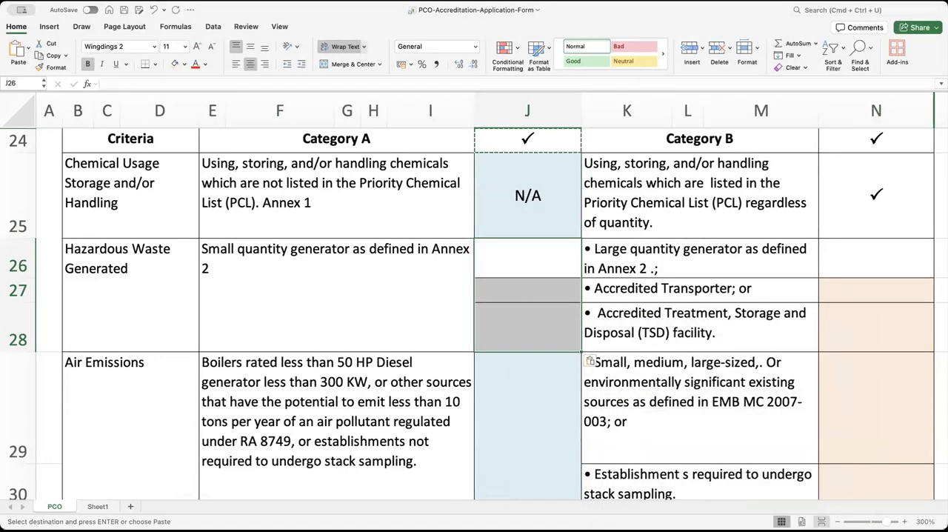
key(super+z)
text(P)
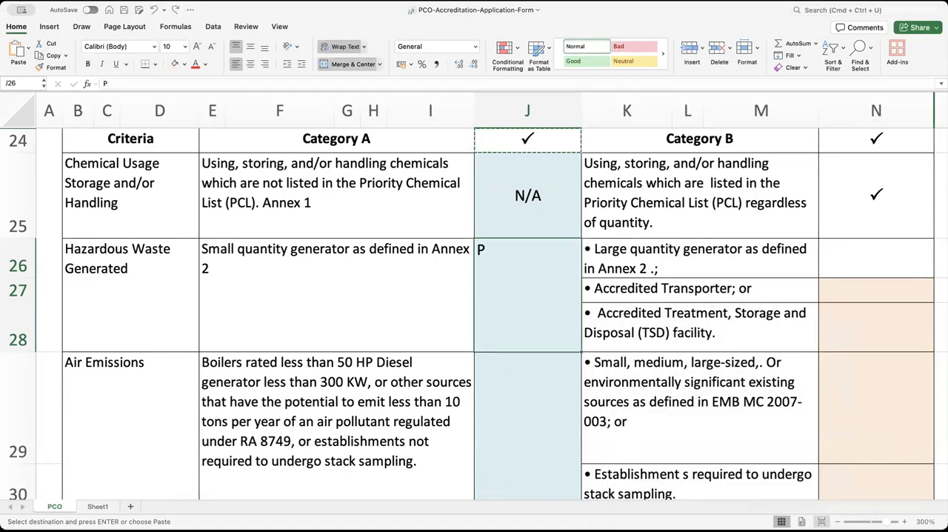
key(Escape)
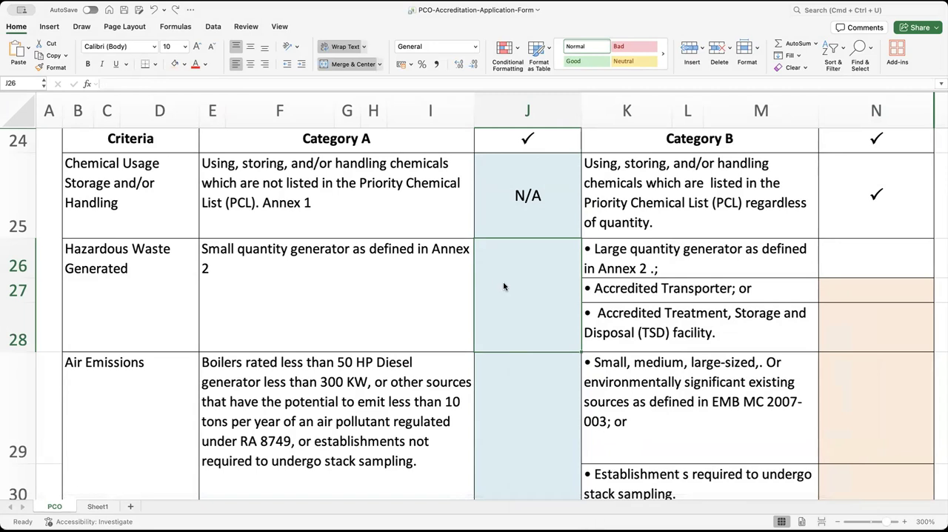
Draw a thin diagonal straight line about 0.26" high and 0.44" wide in J26 and center it within the cell
click(49, 27)
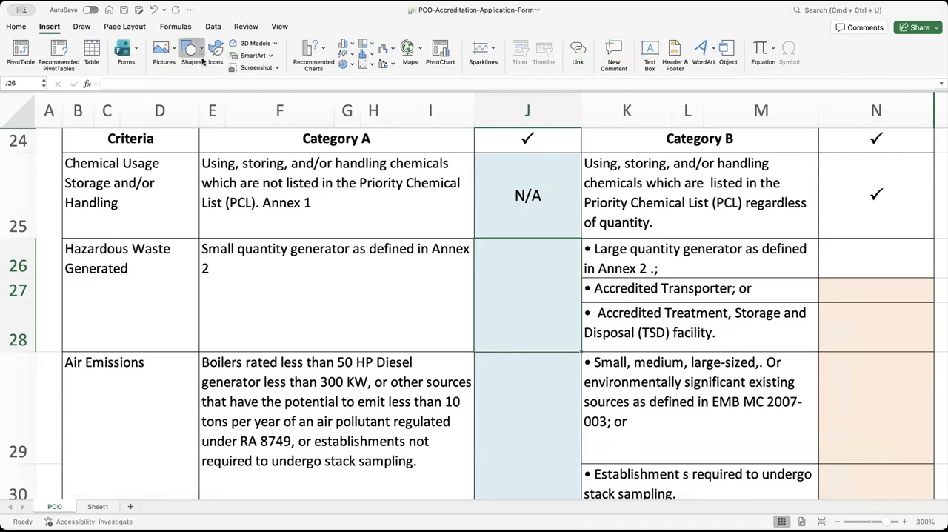
drag(490, 303, 542, 273)
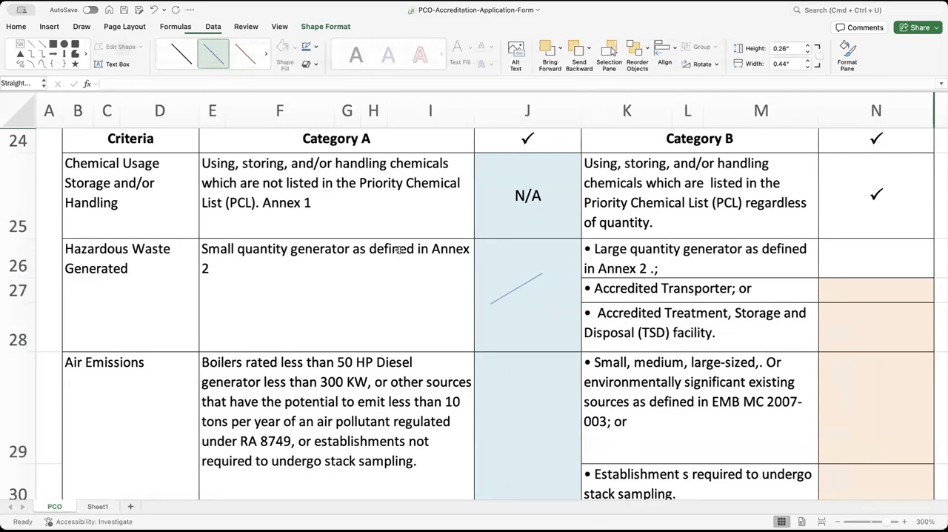
click(566, 285)
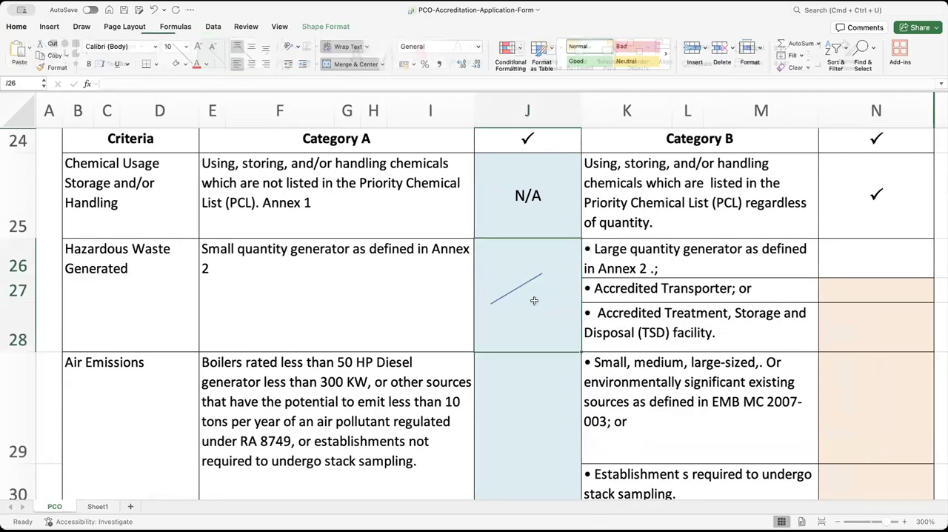
drag(517, 289, 523, 288)
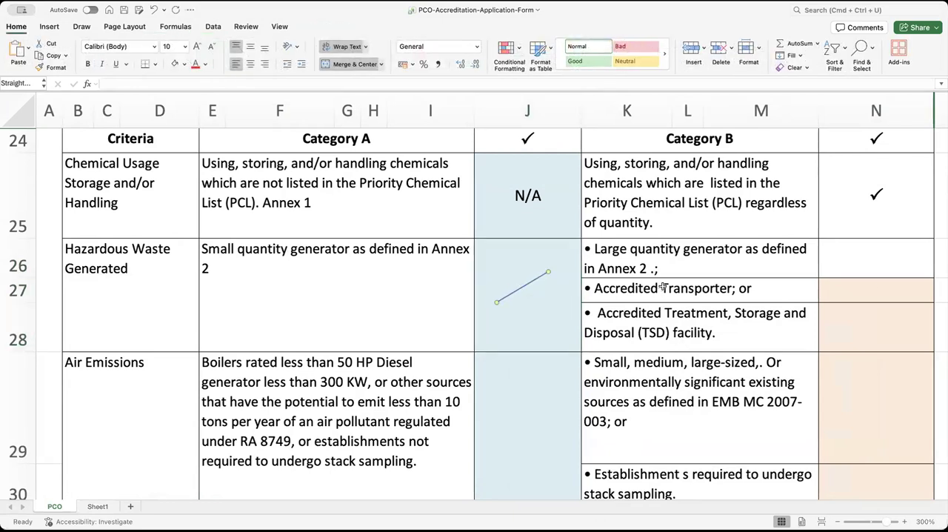
click(868, 260)
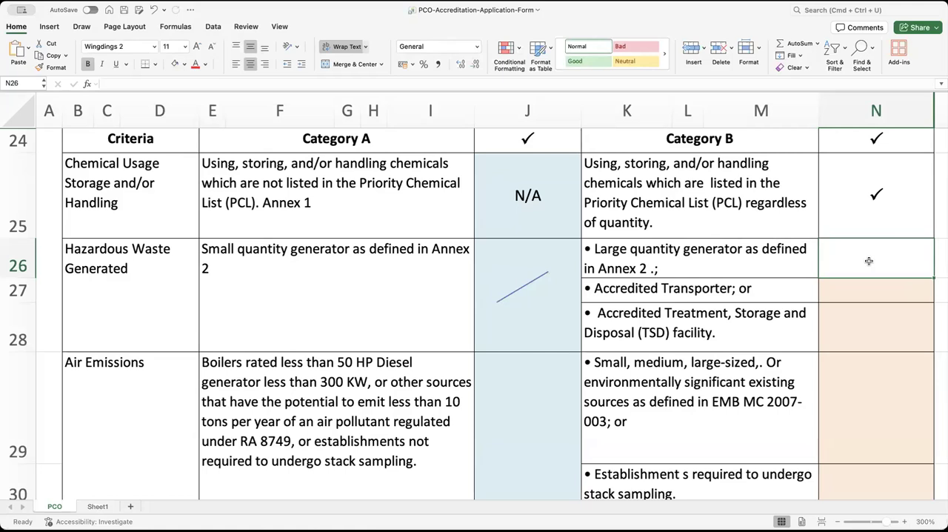
Enter N/A in N26 using the Times New Roman font
click(508, 295)
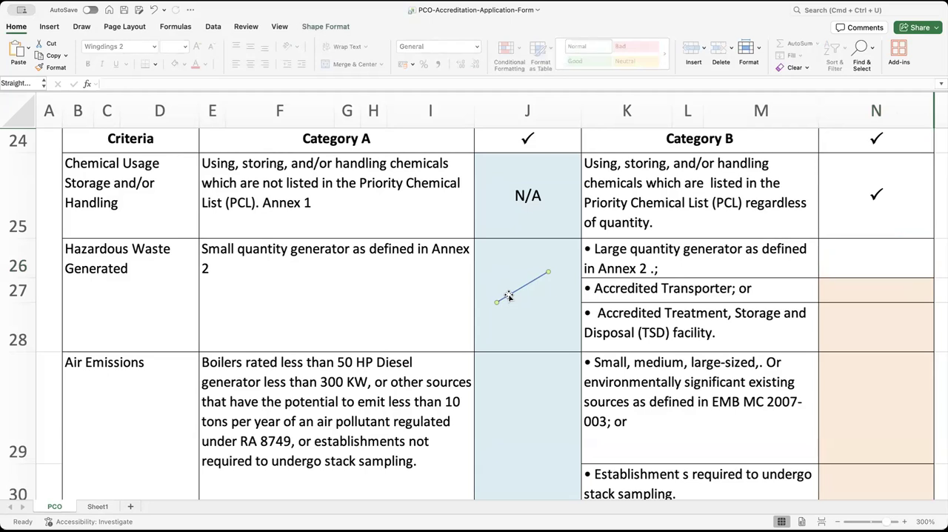
click(867, 261)
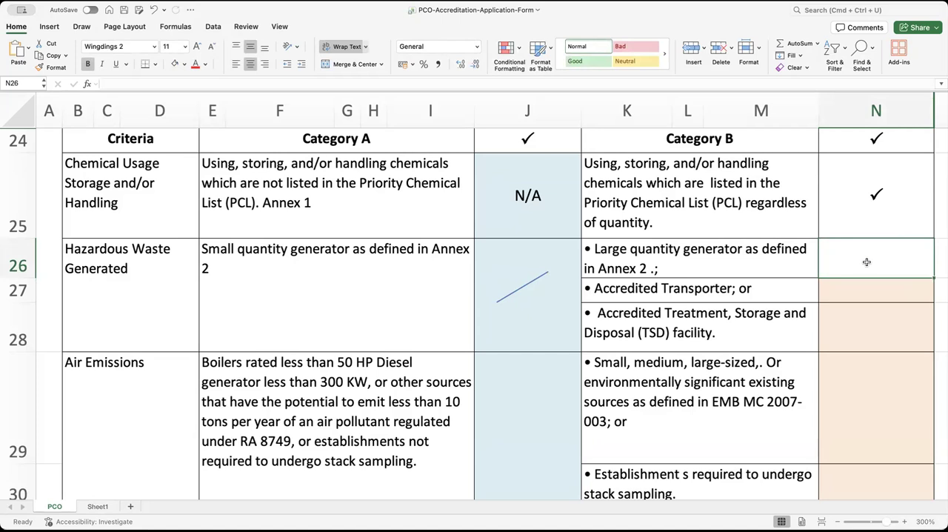
double_click(865, 262)
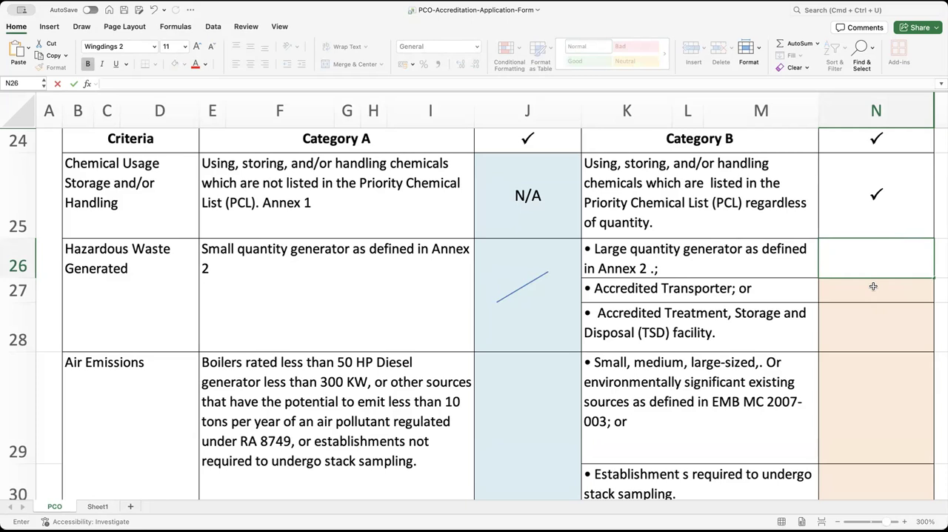
click(153, 47)
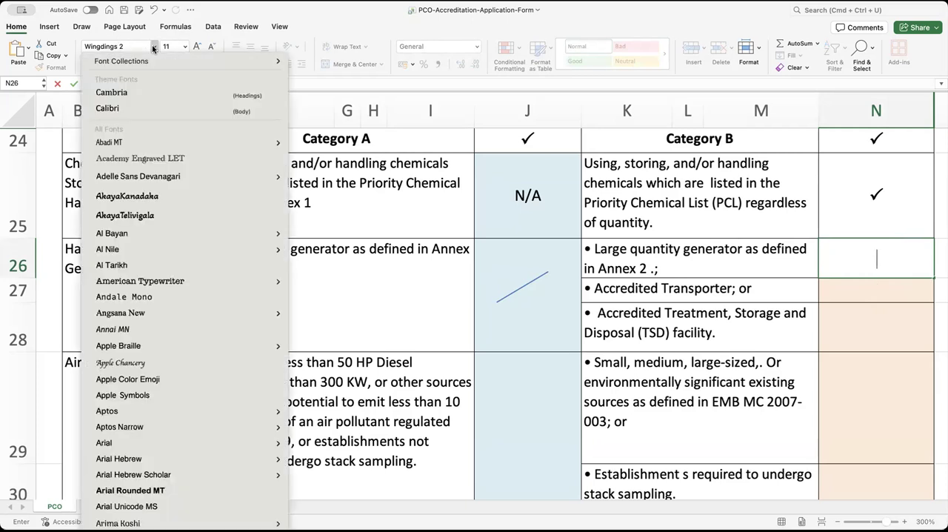
text(ti)
key(Return)
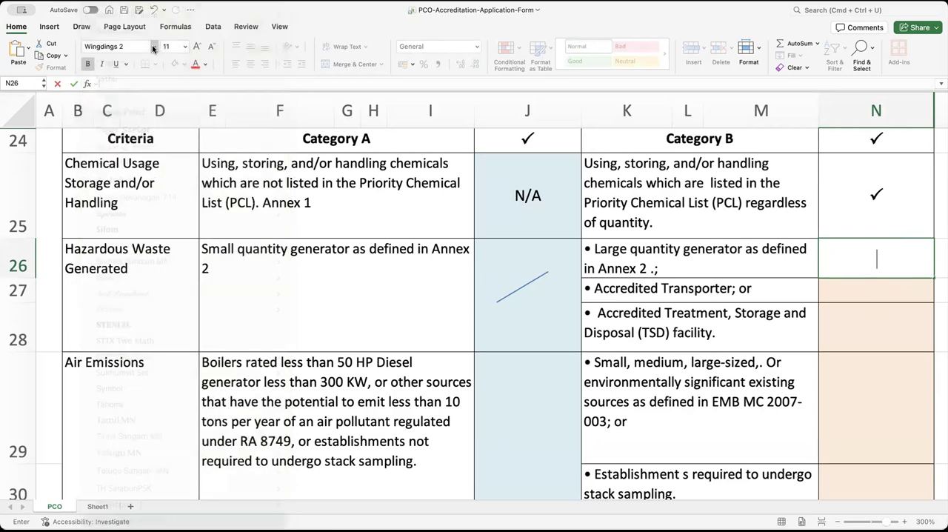
text(N/A)
key(Return)
Try pasting the check mark from N25 into J26, undo it, and cancel the copy selection
click(546, 263)
click(153, 47)
key(Down)
key(Escape)
click(871, 202)
key(cmd+c)
click(519, 304)
key(cmd+v)
key(cmd+z)
scroll(651, 296, right, 1)
click(784, 288)
scroll(815, 286, left, 1)
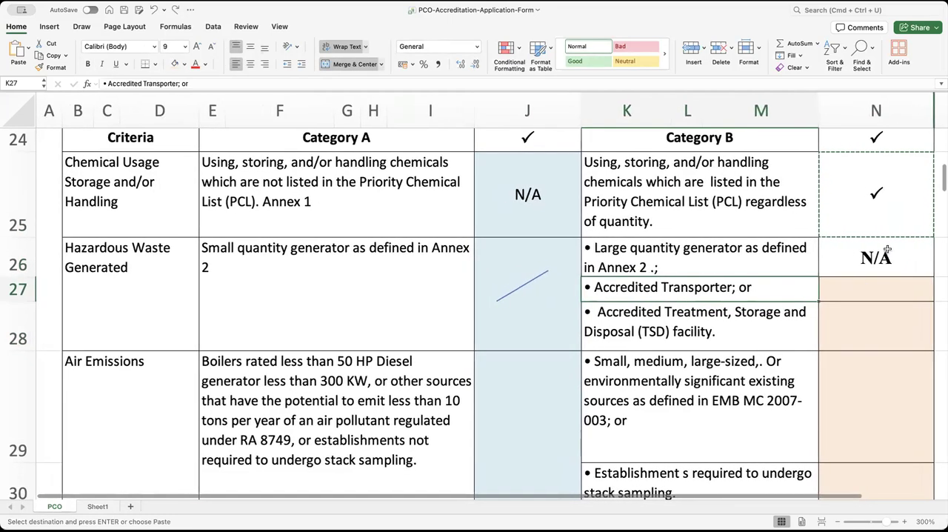
key(Escape)
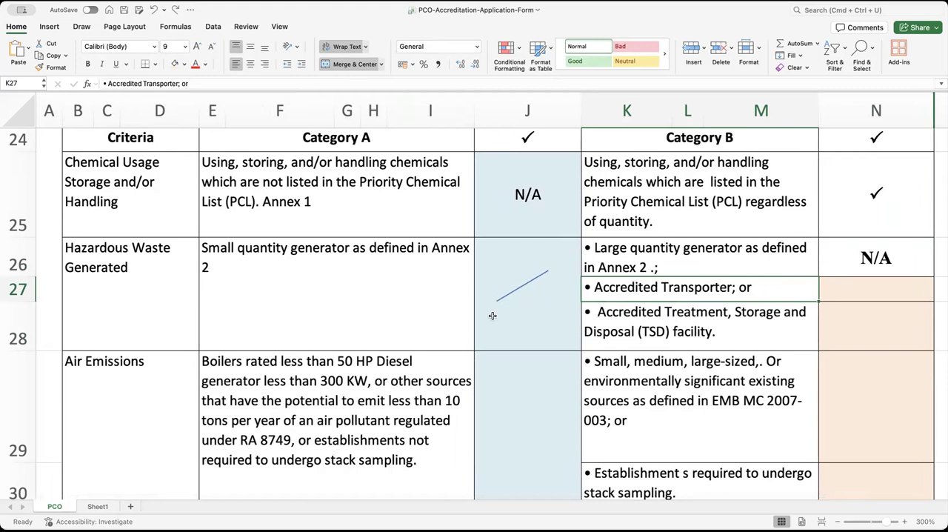
Copy the N/A from N26 into N27 and N28 for the remaining Category B hazardous waste criteria
scroll(494, 318, down, 3)
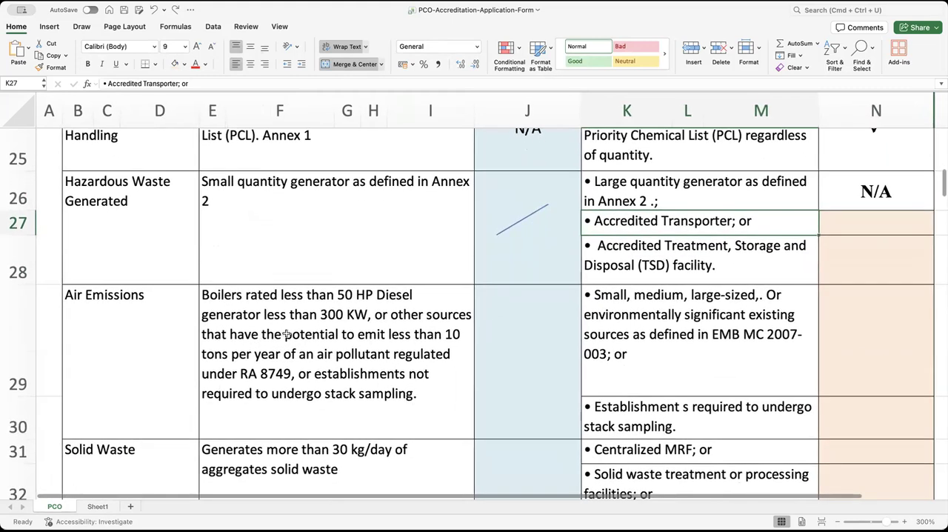
click(875, 197)
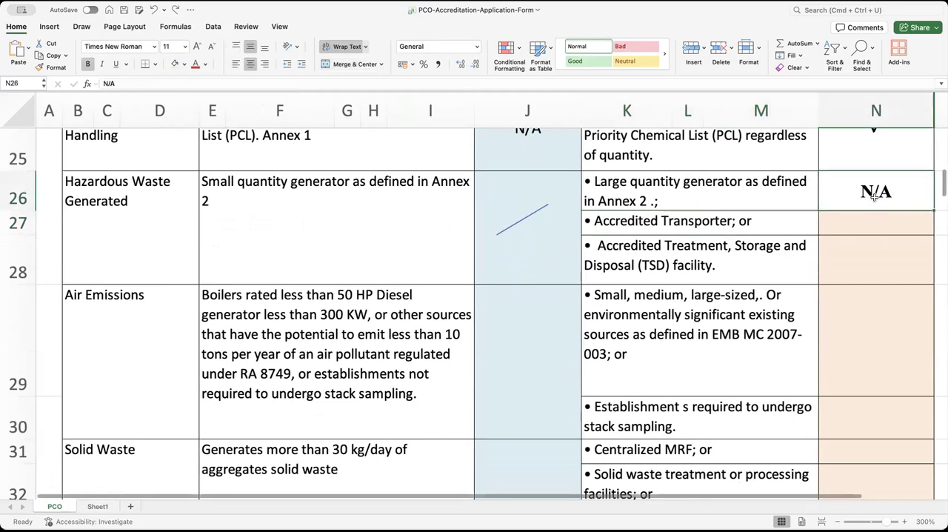
key(super+c)
click(866, 233)
key(super+v)
click(865, 256)
key(super+v)
key(Escape)
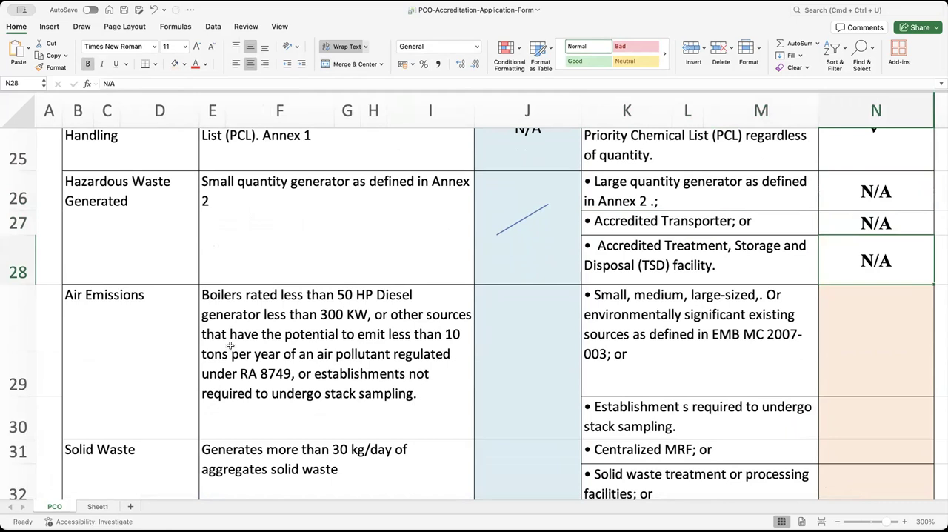
Make the words "generator less than 300 KW" bold in the Air Emissions Category A text in E29
click(338, 330)
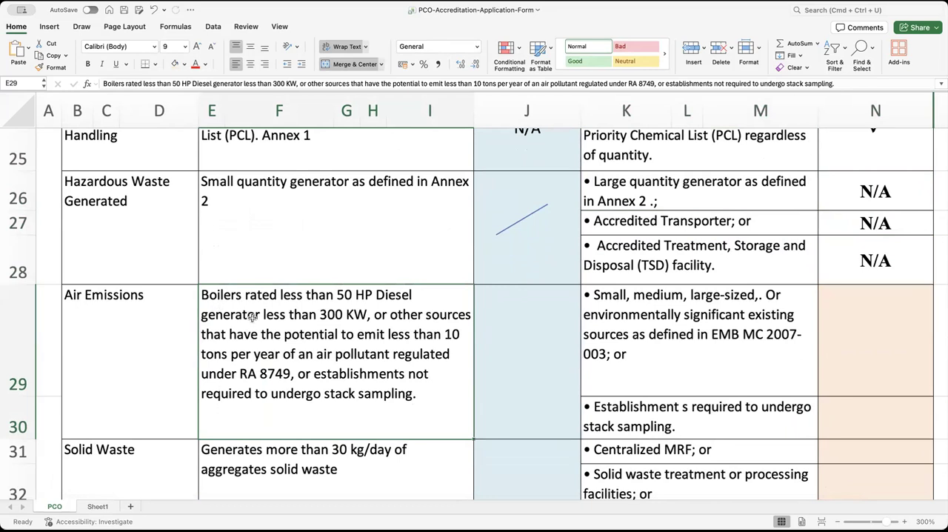
drag(543, 329, 342, 324)
click(342, 324)
drag(298, 82, 208, 83)
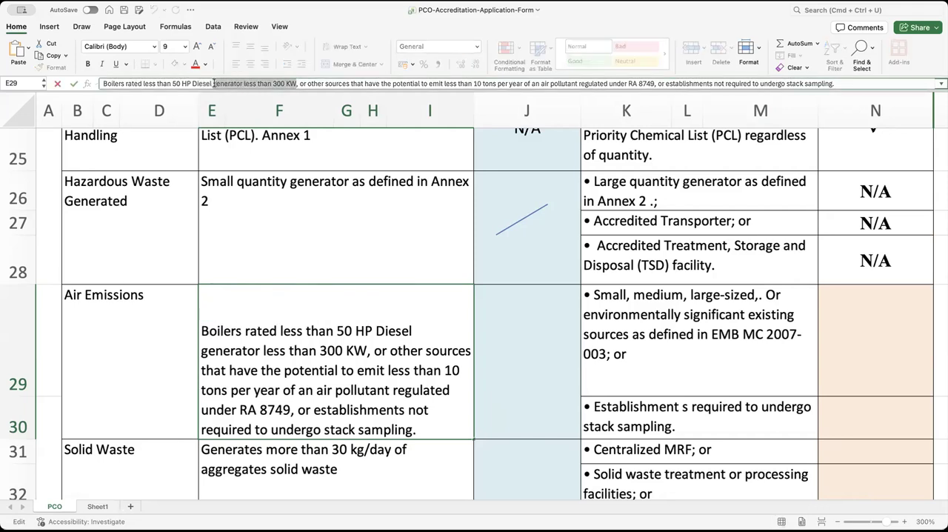
key(super+b)
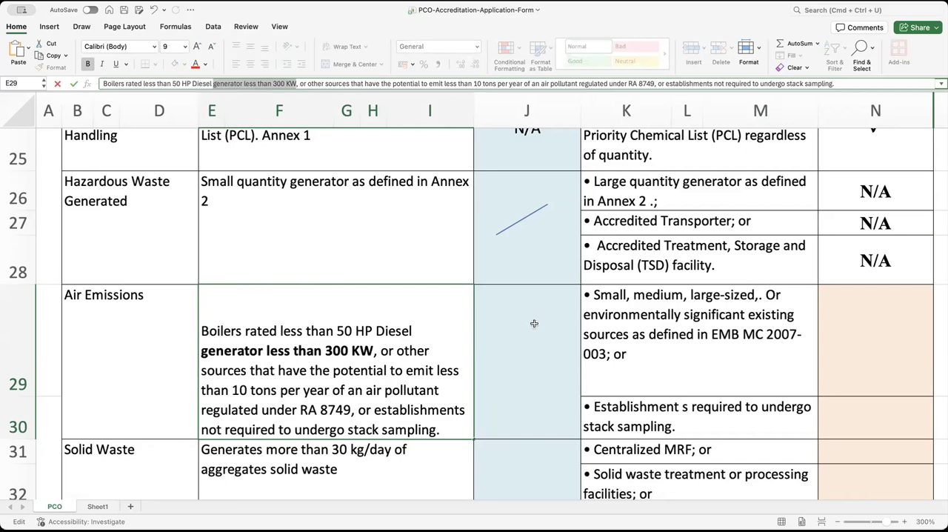
Duplicate the diagonal line from J26 into the Air Emissions Category A cell J29
click(534, 324)
click(525, 217)
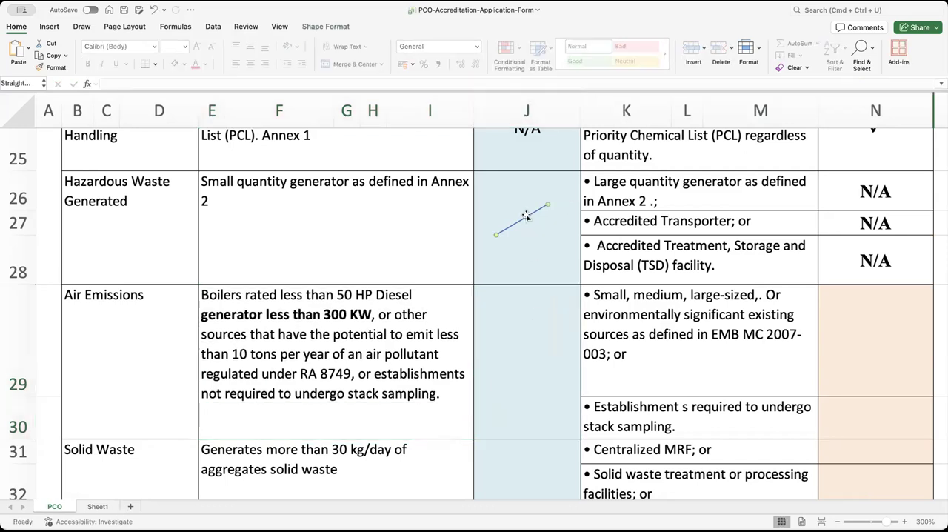
drag(526, 216, 534, 343)
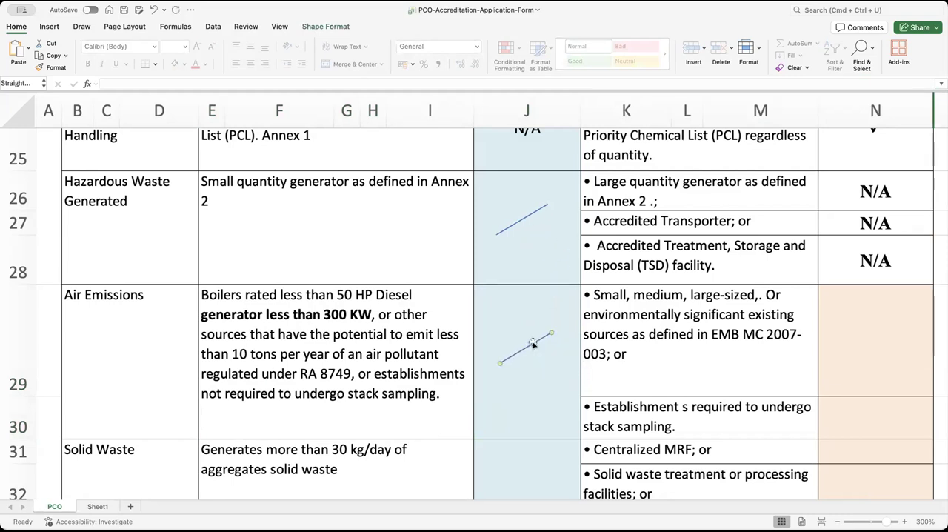
Fill the Air Emissions Category B cells N29 and N30 with the N/A copied from N28
click(858, 340)
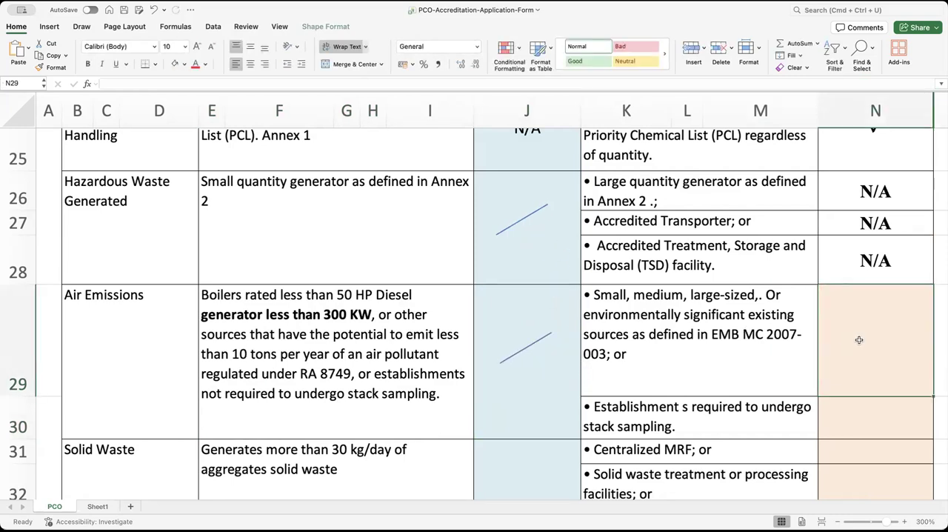
text(N)
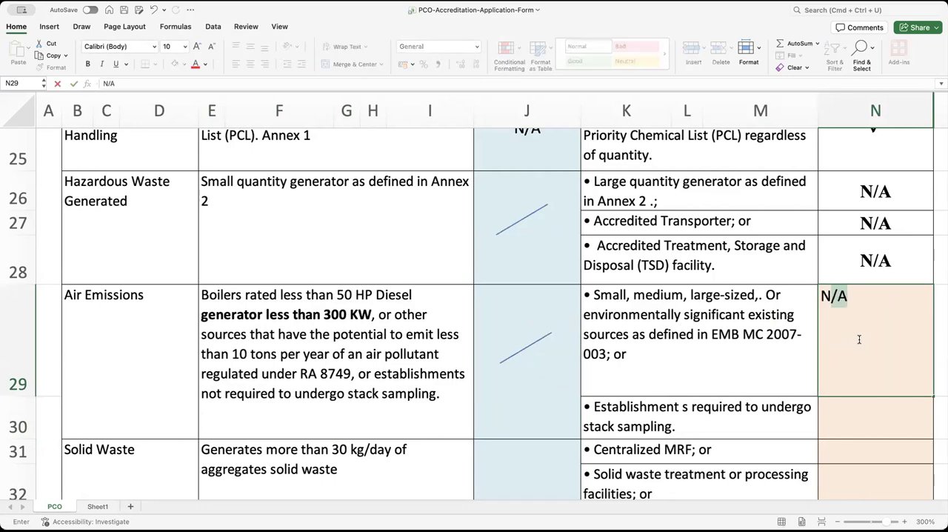
key(Up)
key(super+c)
click(852, 314)
key(super+v)
scroll(797, 297, down, 1)
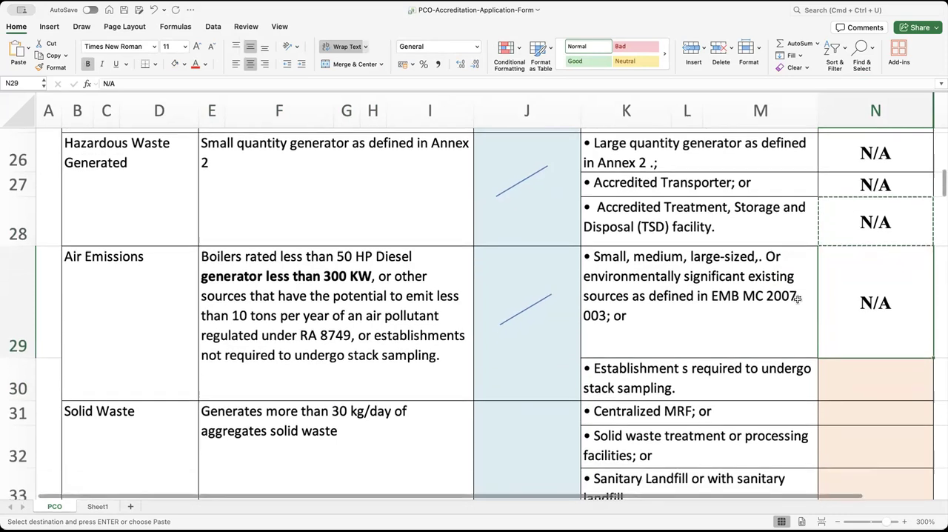
scroll(797, 297, down, 1)
click(873, 322)
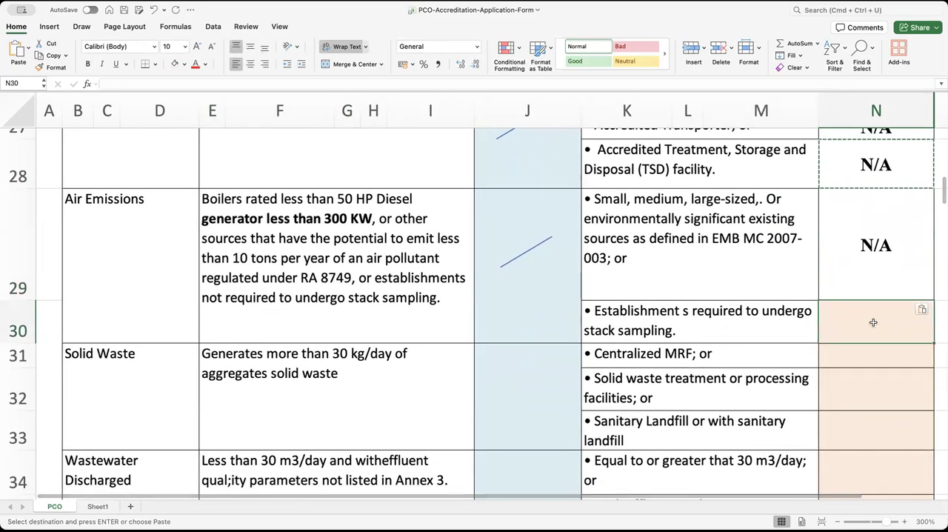
key(Return)
click(689, 325)
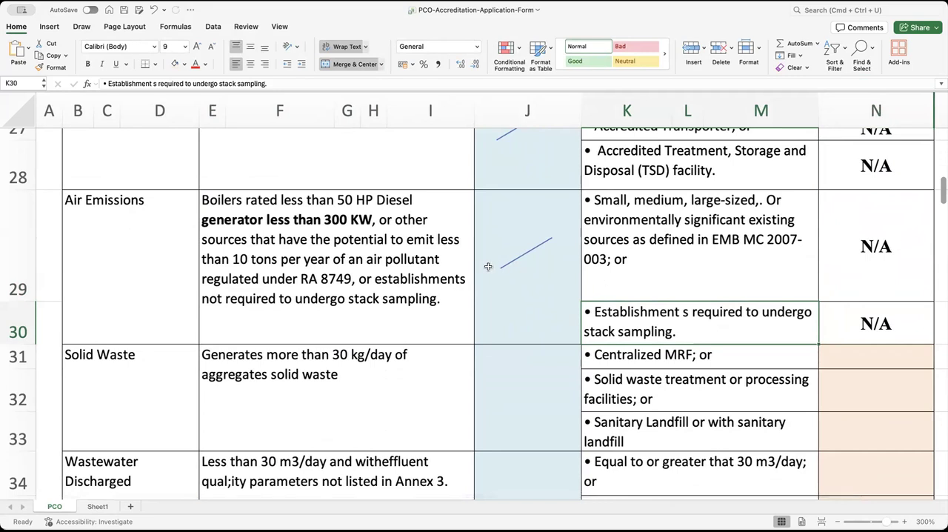
Undo the N/A entries in N30 and N29 and leave N29 empty
key(super+z)
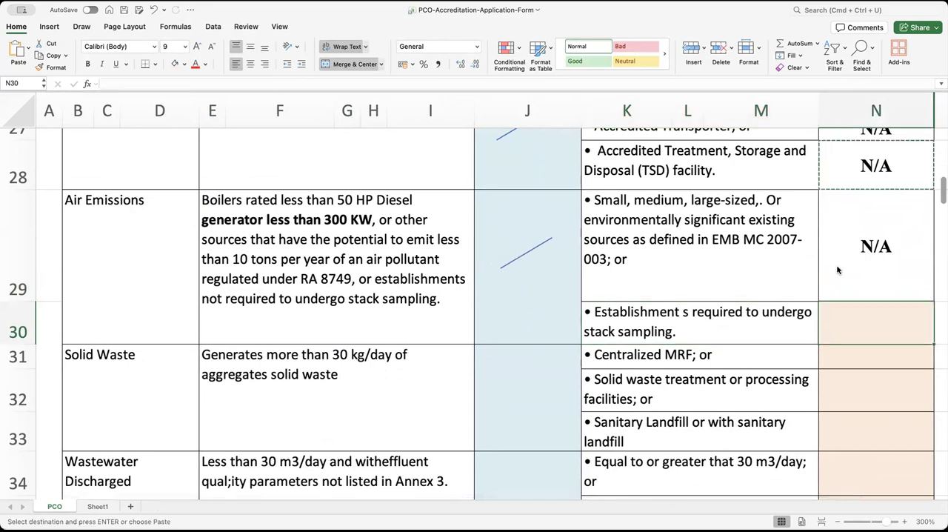
key(super+z)
key(Escape)
key(Delete)
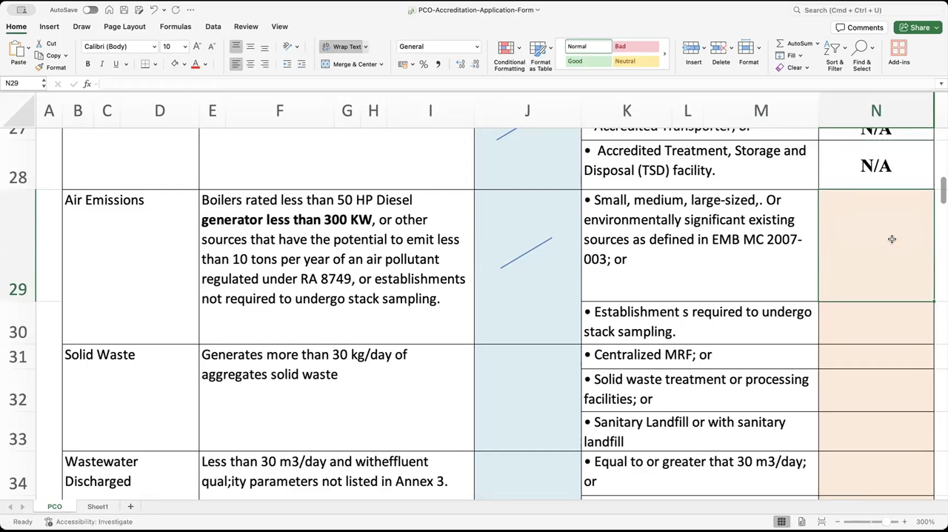
Move the diagonal line from J29 to N29 and enter N/A in J29
click(526, 253)
drag(526, 253, 870, 241)
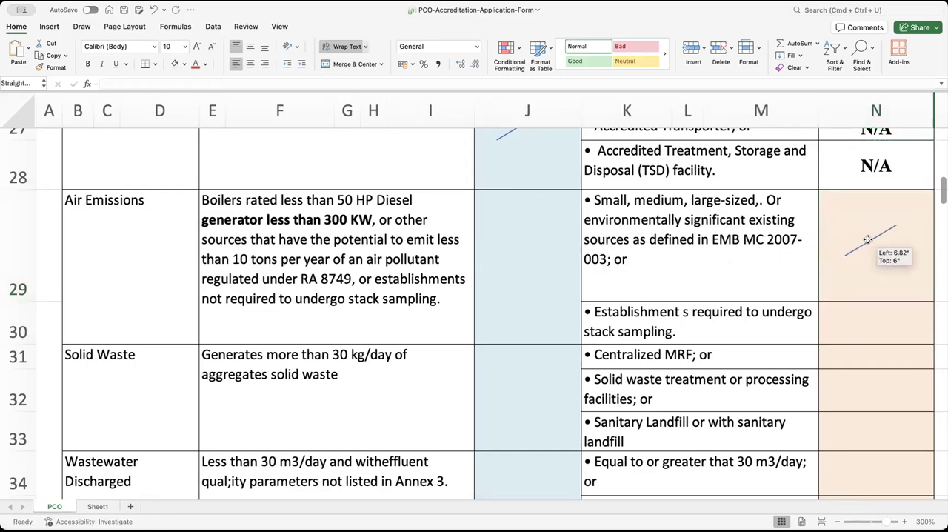
click(501, 261)
text(N/A)
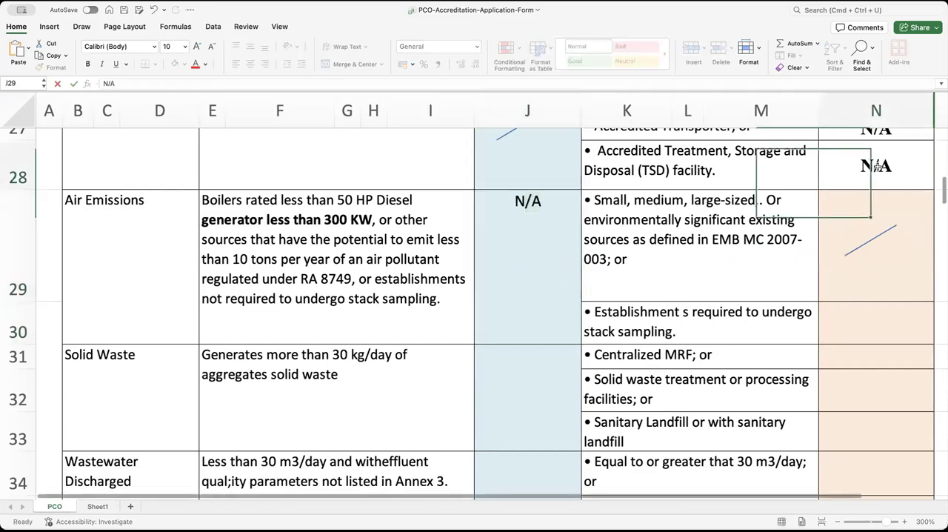
Try pasting the bold N/A from N28 over J29
click(875, 164)
key(ctrl+c)
click(524, 246)
key(super+v)
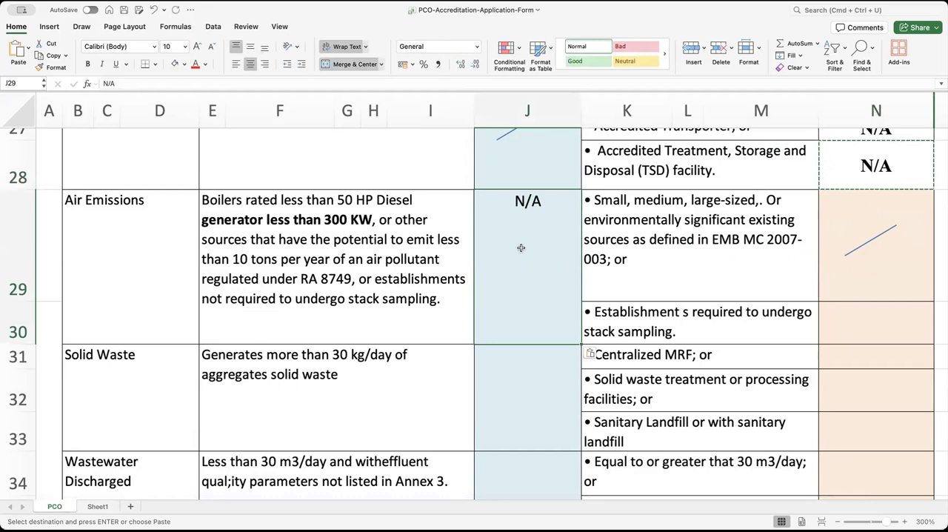
key(Escape)
Enter N/A in N30 for the stack sampling criterion
click(864, 320)
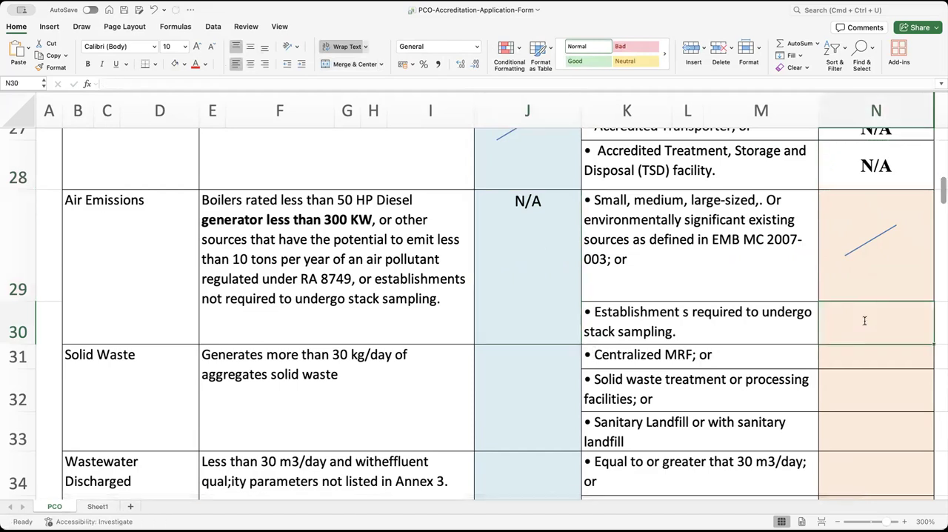
text(N/A)
key(BackSpace)
text(S)
key(BackSpace)
text(A)
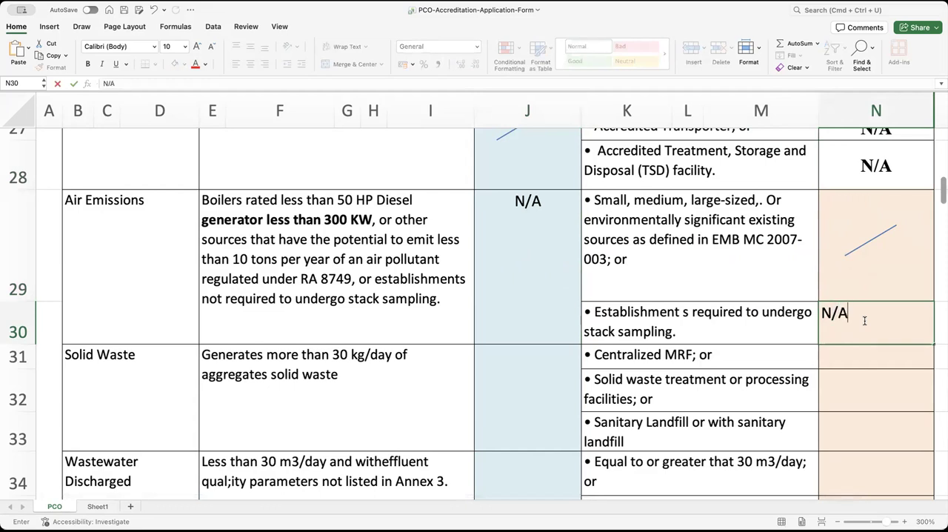
key(Return)
Center the N/A in N30 horizontally and middle-align the N/A in J29 vertically
click(851, 313)
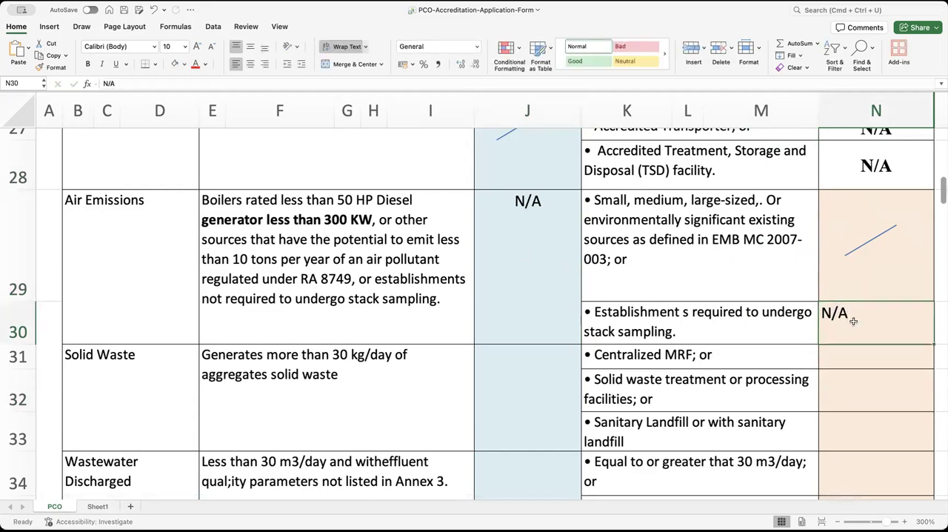
click(250, 63)
click(506, 253)
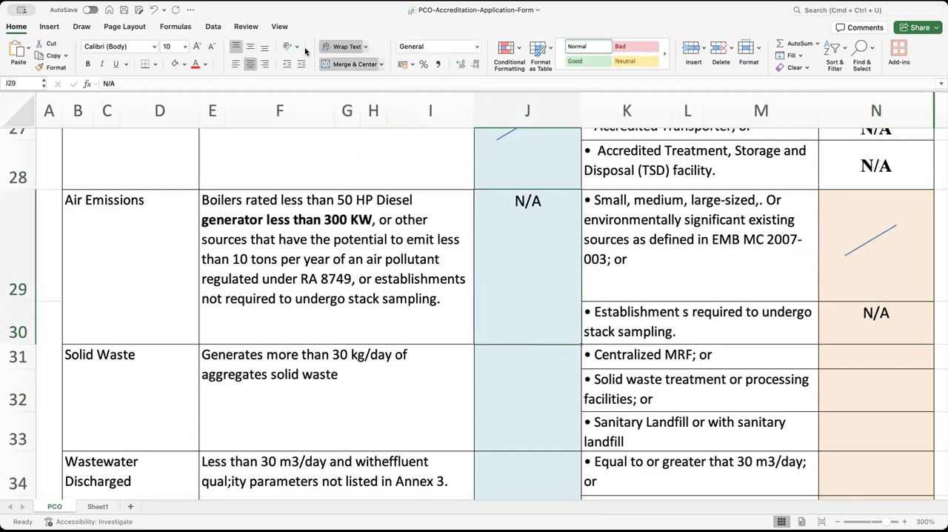
click(250, 46)
Duplicate the diagonal line from N29 into the Solid Waste Category A cell J31
scroll(345, 307, down, 5)
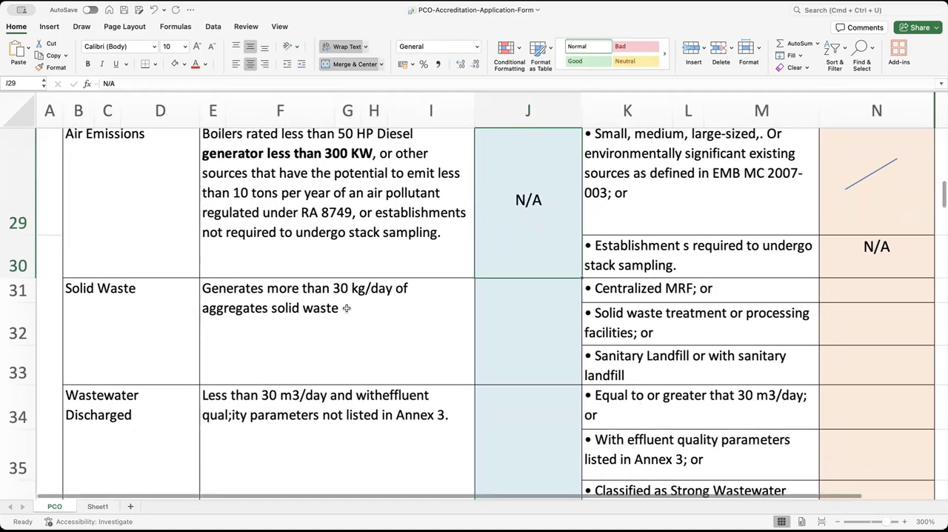
click(112, 310)
click(382, 304)
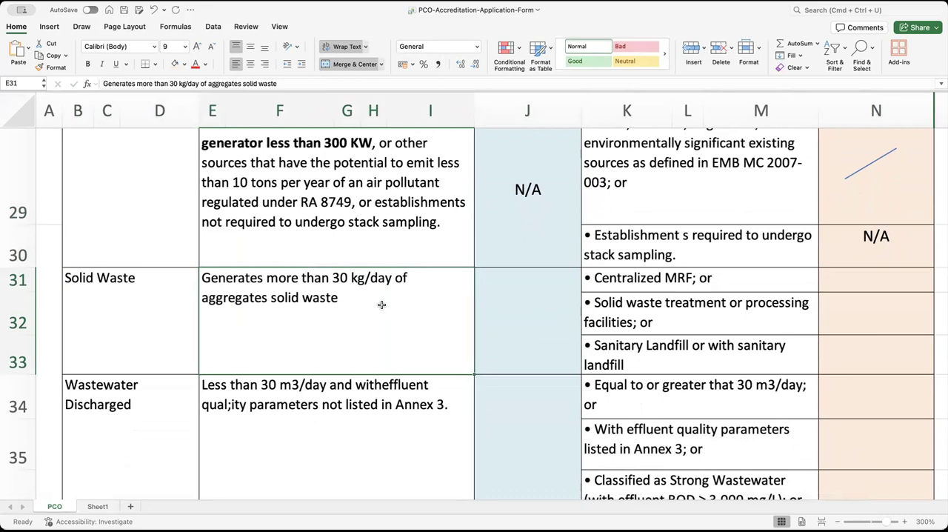
click(515, 309)
click(880, 157)
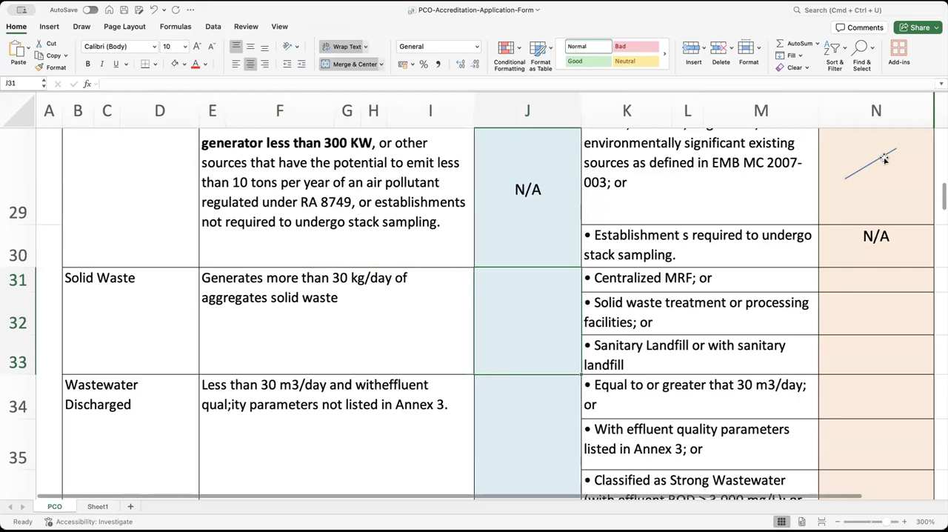
drag(877, 159, 540, 309)
Move the diagonal line from J31 to the Centralized MRF cell N31
click(863, 287)
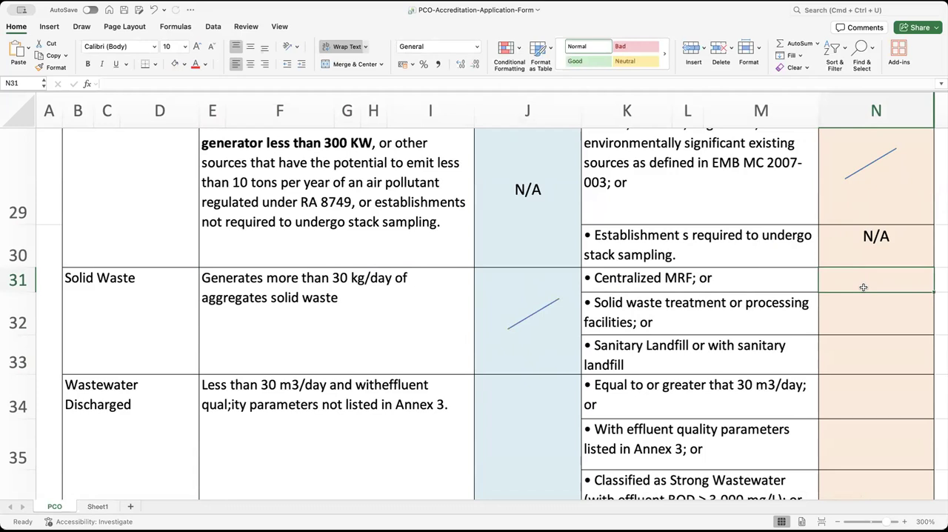
click(867, 238)
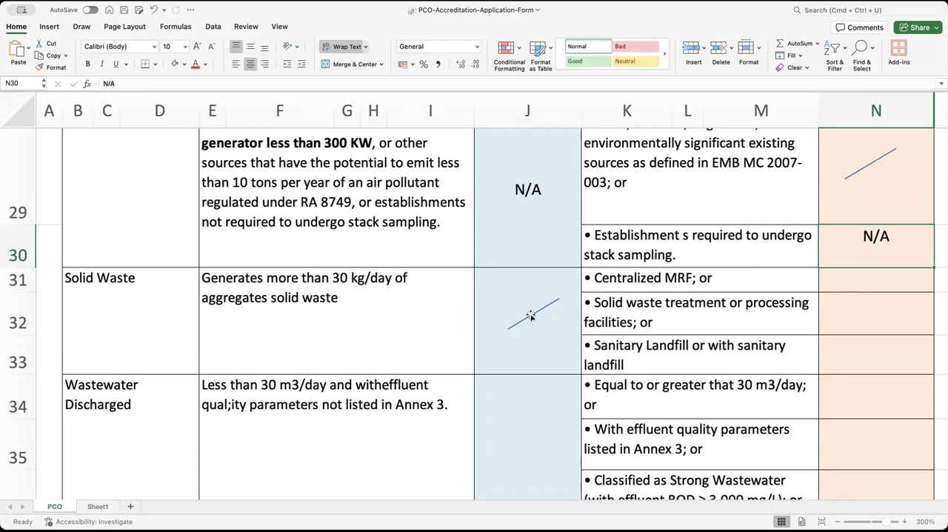
drag(532, 315, 867, 285)
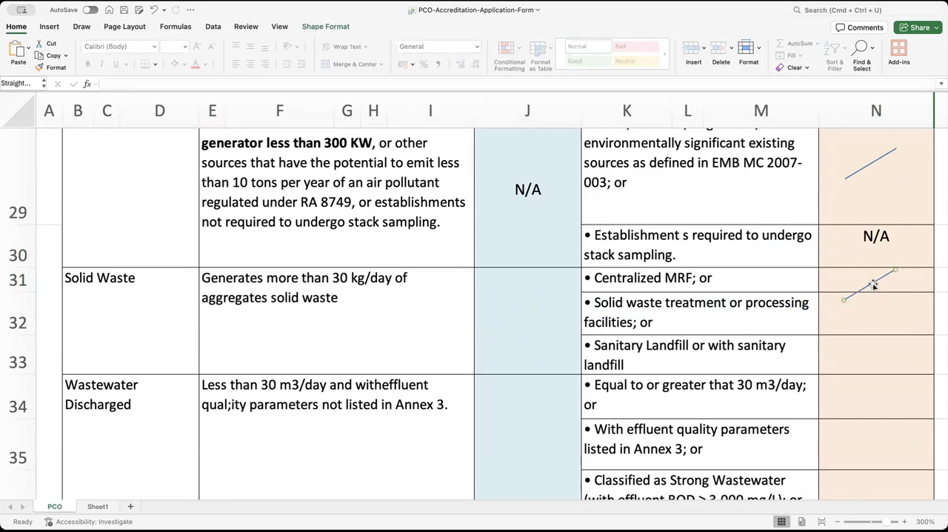
Move the diagonal line to the Sanitary Landfill cell N33 and enter N/A in the other Solid Waste cells J31, N32 and N31
drag(872, 287, 876, 352)
click(525, 318)
text(N/A)
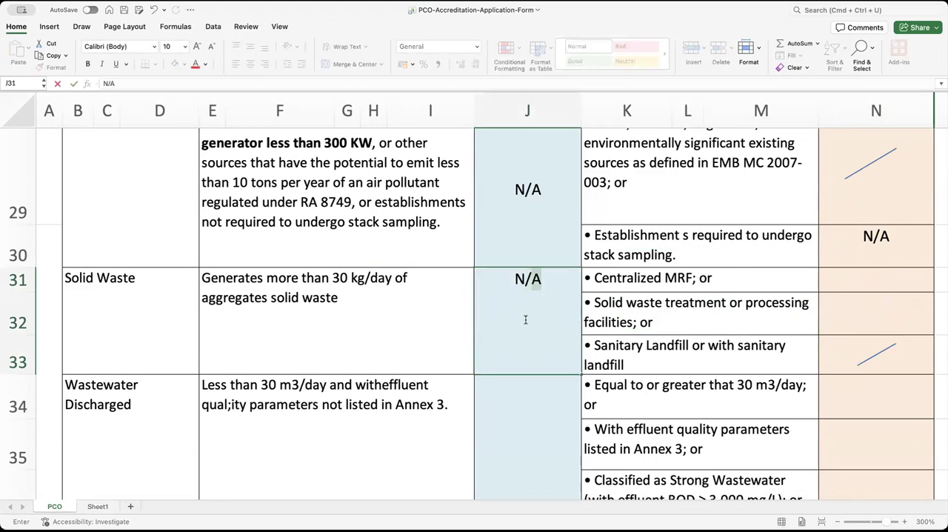
text(N/A)
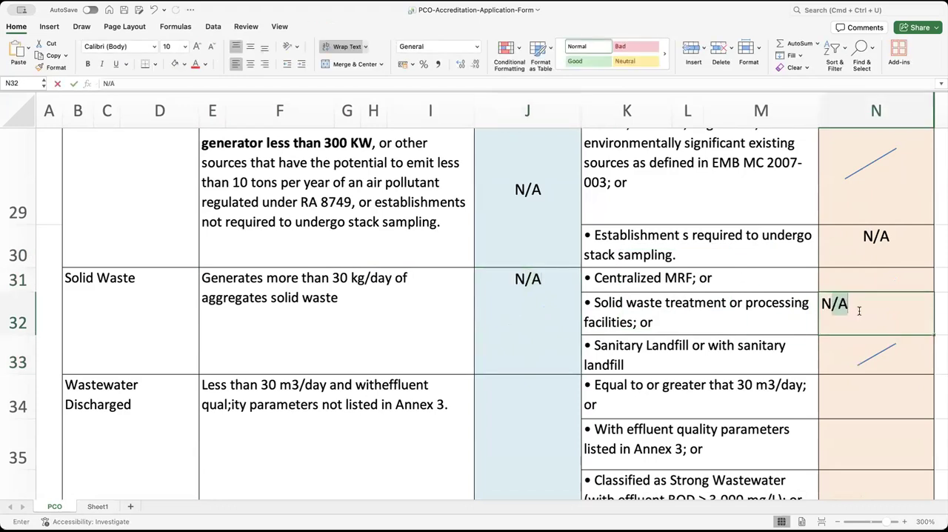
click(865, 277)
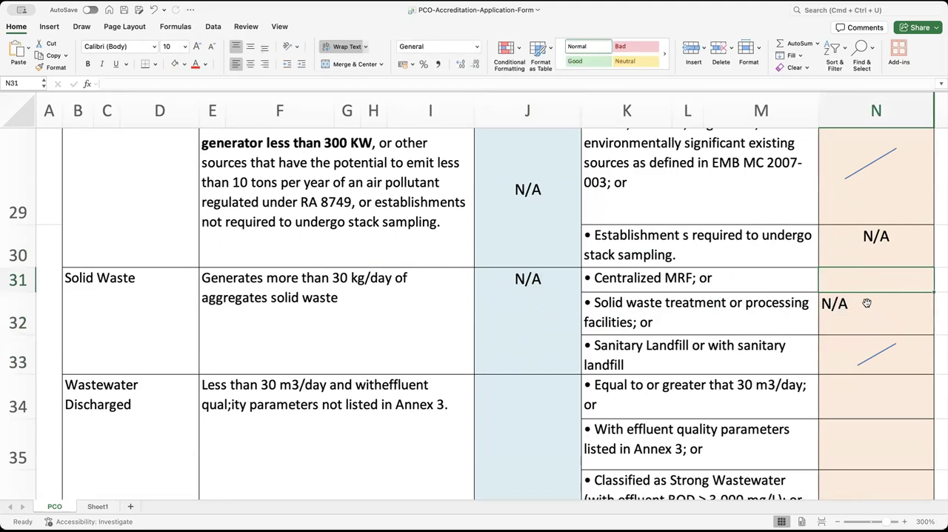
text(N/A)
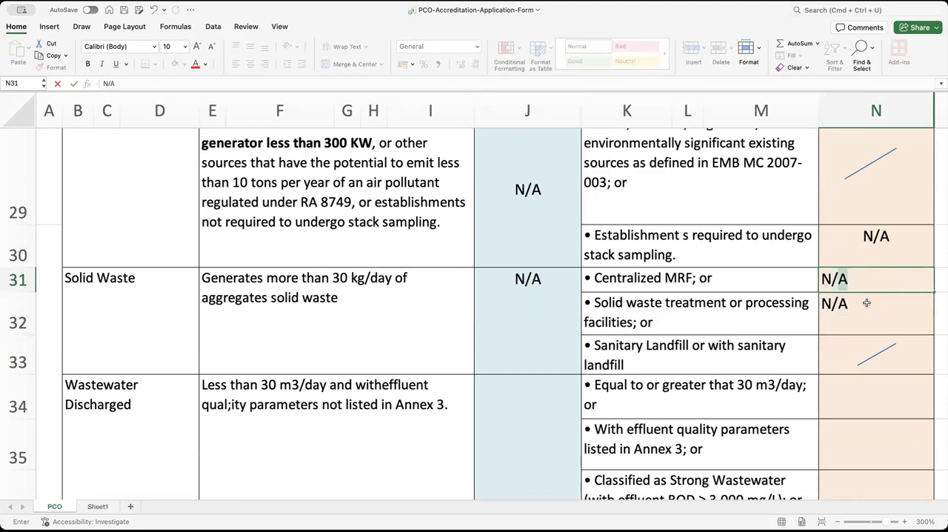
Center the N/A entries in N30:N32 horizontally
scroll(870, 307, right, 2)
click(819, 315)
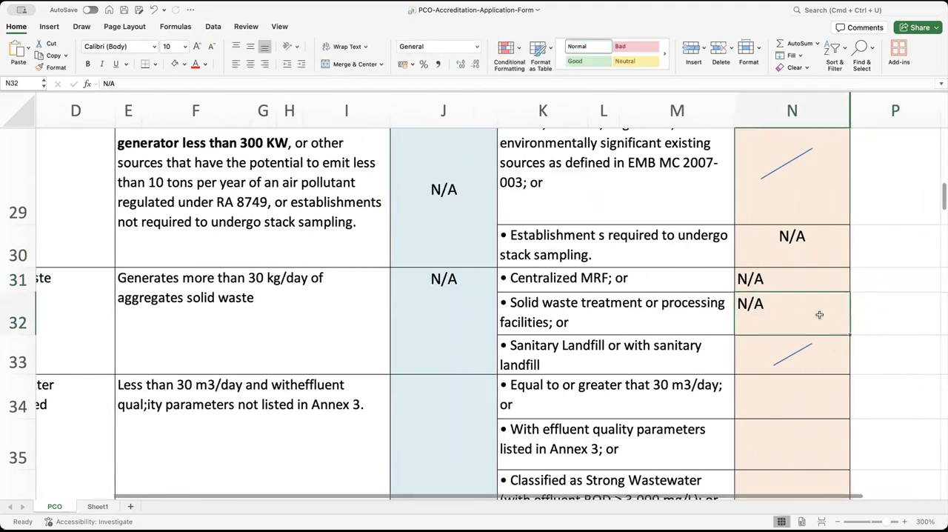
drag(788, 311, 790, 243)
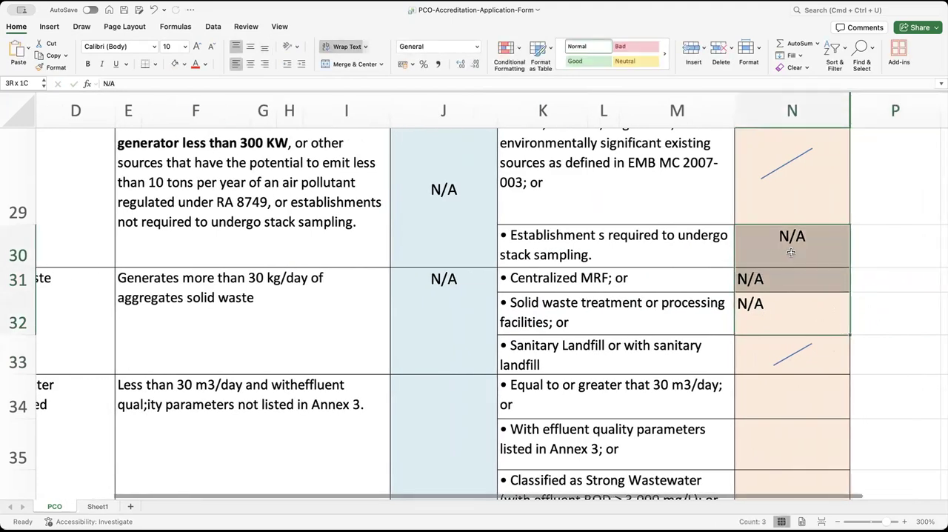
click(250, 64)
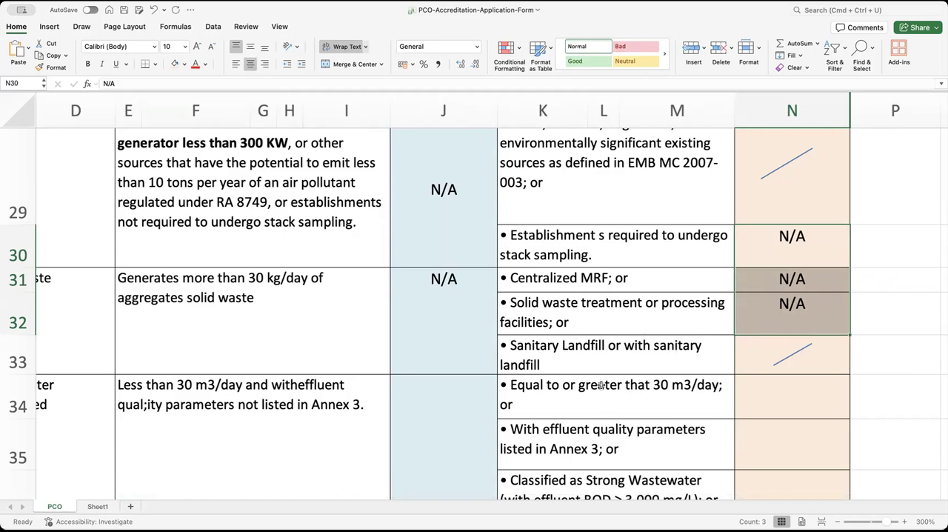
Duplicate the diagonal line from N33 into the Wastewater Discharged Category A cell J34
scroll(426, 343, left, 3)
scroll(426, 343, down, 3)
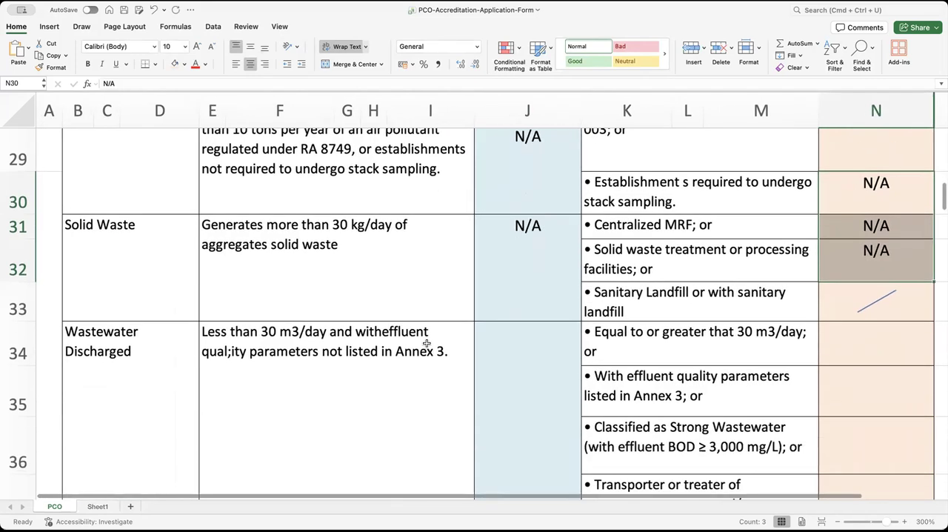
click(111, 349)
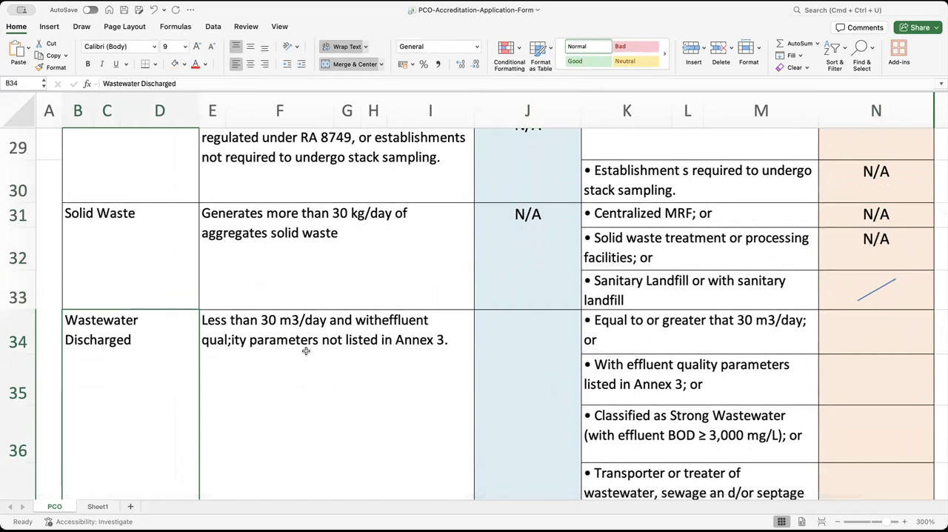
scroll(307, 352, right, 3)
scroll(306, 352, down, 1)
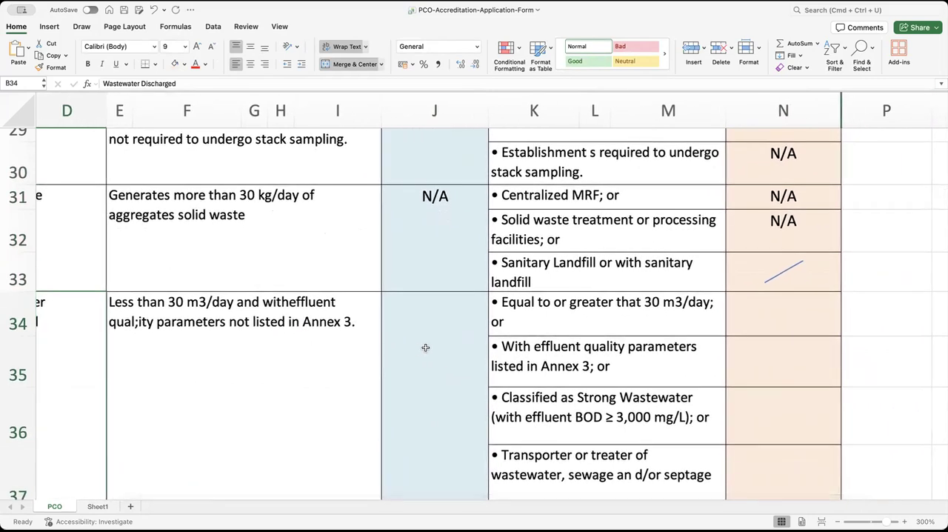
scroll(425, 347, left, 2)
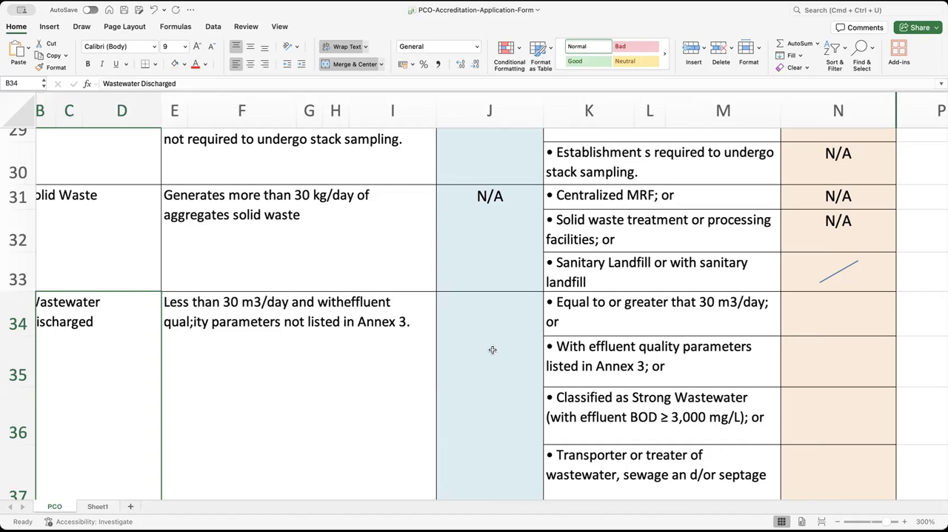
click(492, 350)
scroll(506, 343, down, 3)
scroll(505, 343, left, 1)
click(843, 220)
key(super+c)
key(super+v)
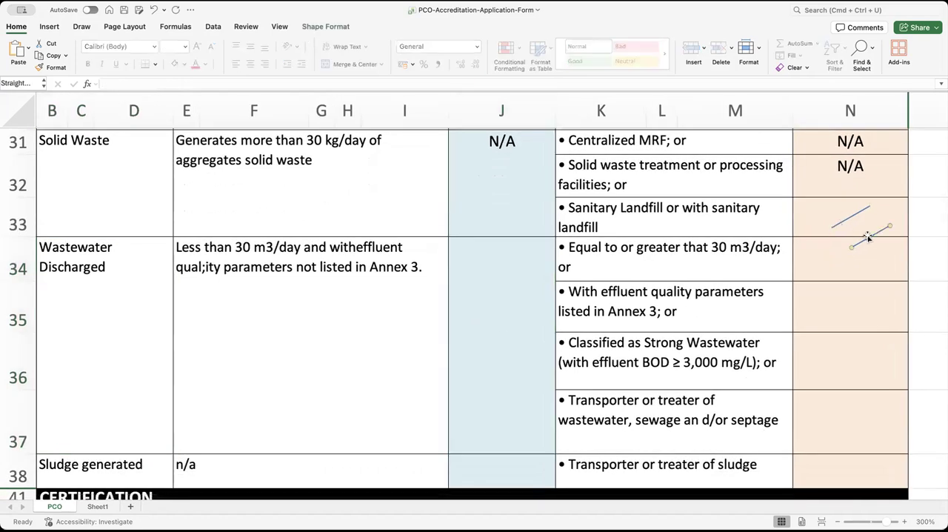
drag(869, 236, 499, 317)
Copy the N/A from N32 into the Wastewater Discharged Category B cells N34, N35, N36 and N37
click(851, 261)
click(853, 181)
key(super+c)
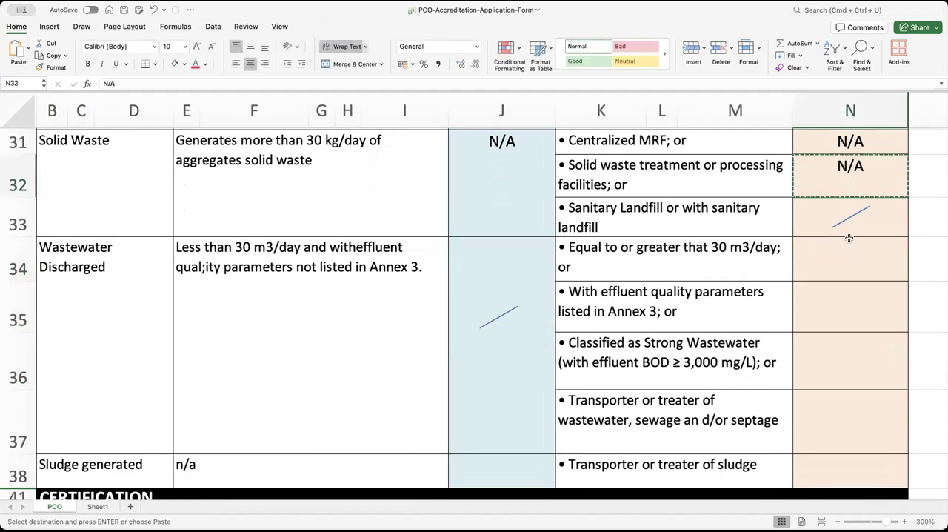
click(849, 248)
key(super+v)
key(Down)
key(super+v)
key(Down)
key(super+v)
key(Down)
key(super+v)
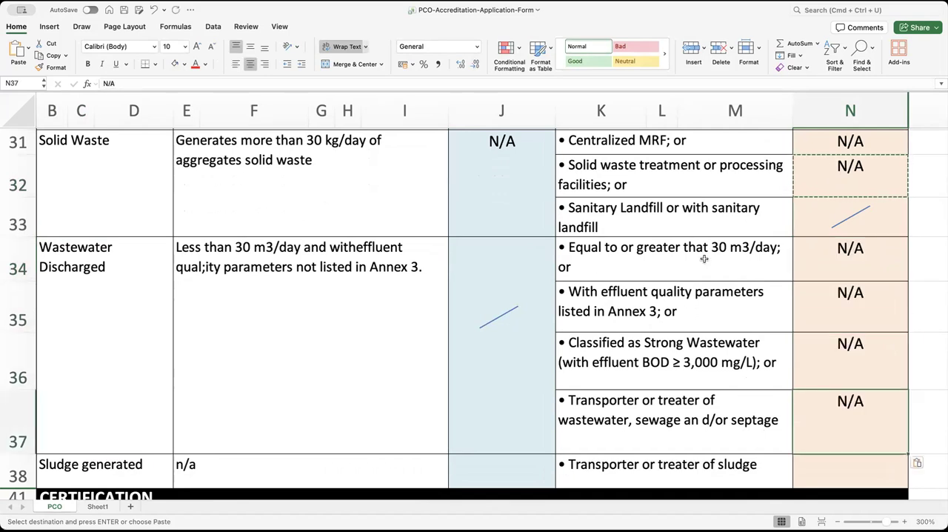
Paste the copied N/A into the Sludge generated cells J38 and N38
scroll(597, 279, down, 3)
click(151, 388)
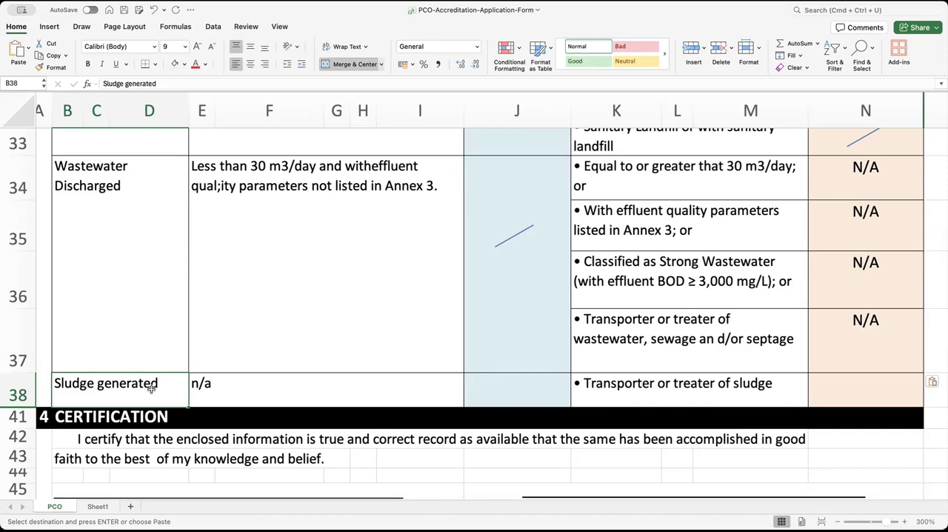
click(517, 392)
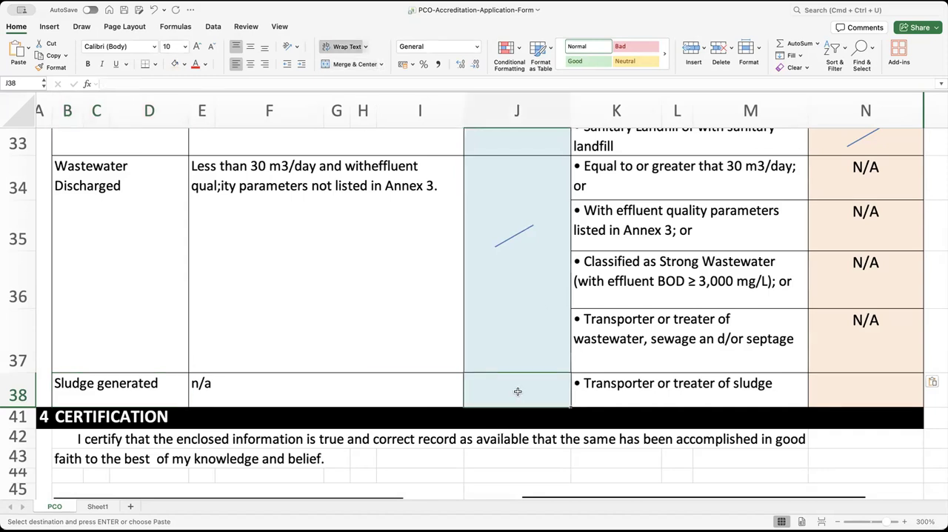
key(super+v)
click(862, 384)
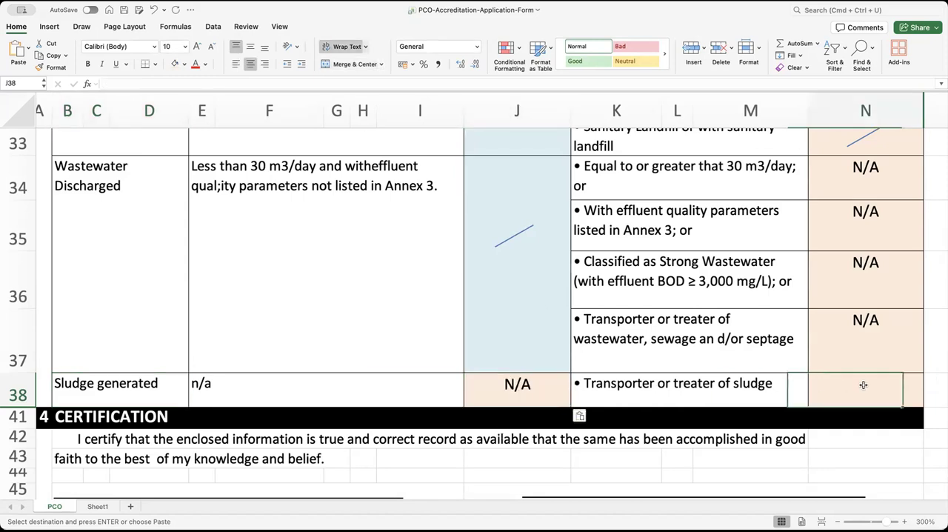
key(super+v)
key(Escape)
Change the fill of J38 to the light blue used in the rest of the Category A column
click(530, 361)
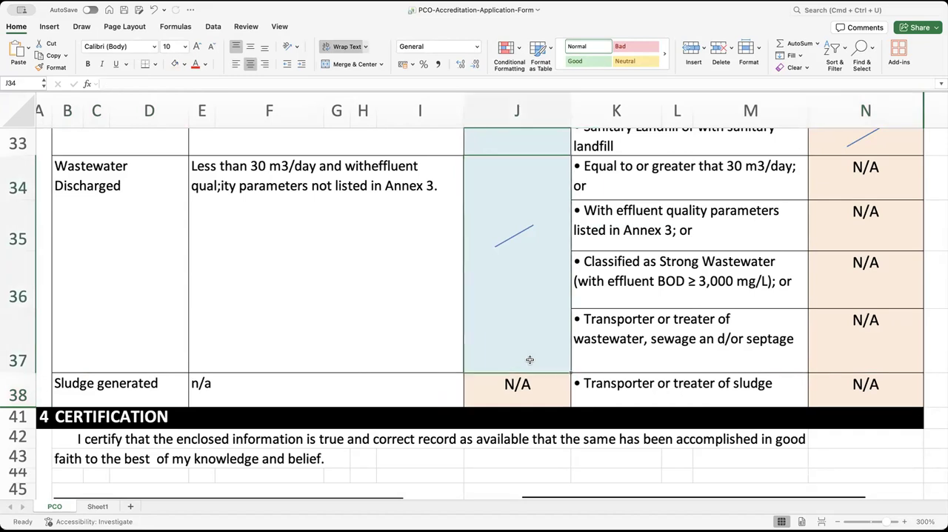
click(524, 386)
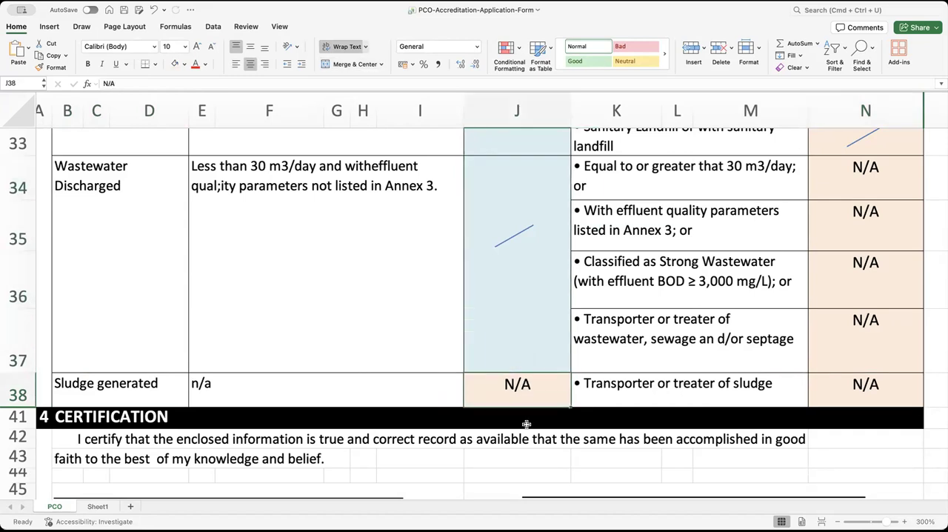
click(185, 65)
click(500, 292)
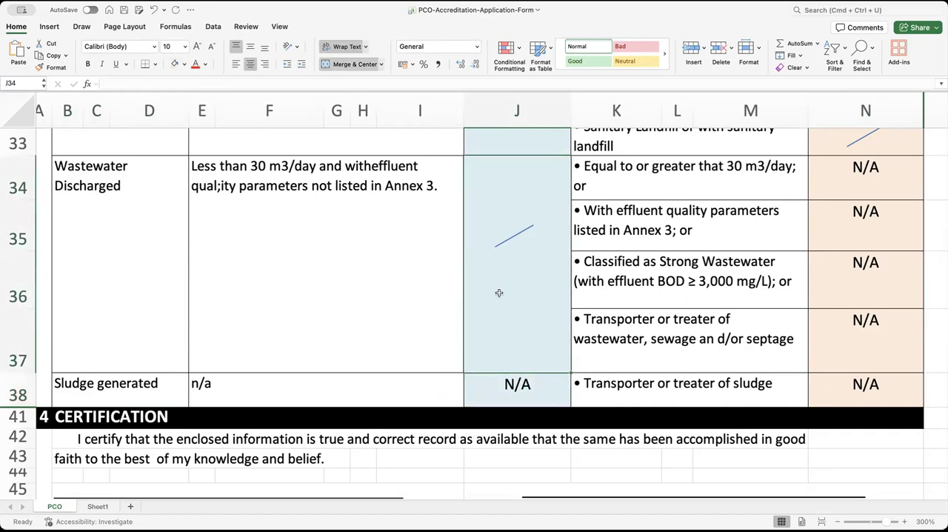
Replace the check mark in the Chemical Usage Category B cell N25 with a copy of the diagonal line from J26
scroll(499, 292, down, 2)
scroll(500, 291, down, 6)
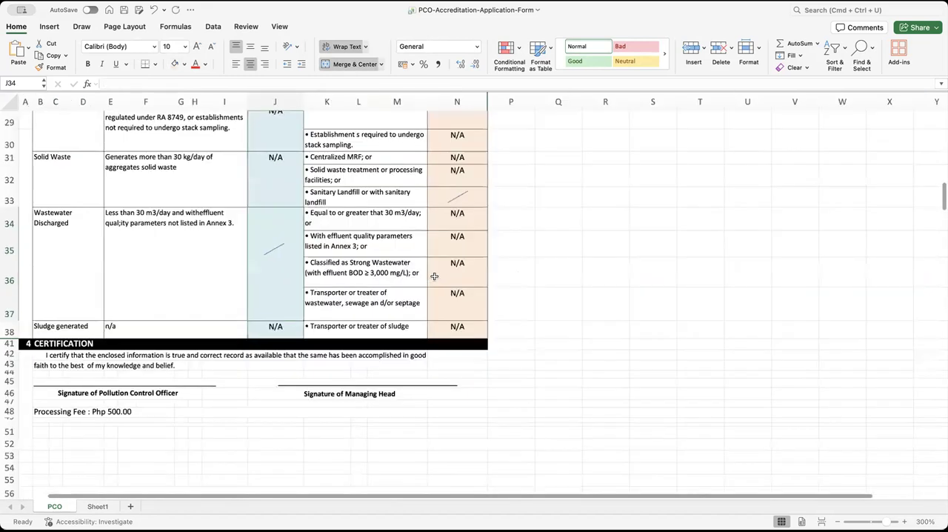
scroll(472, 309, left, 1)
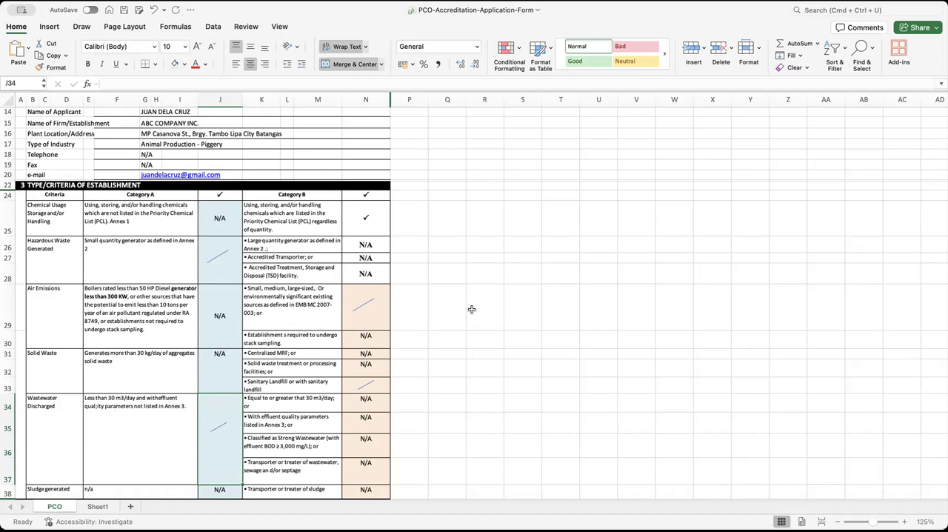
scroll(288, 277, down, 2)
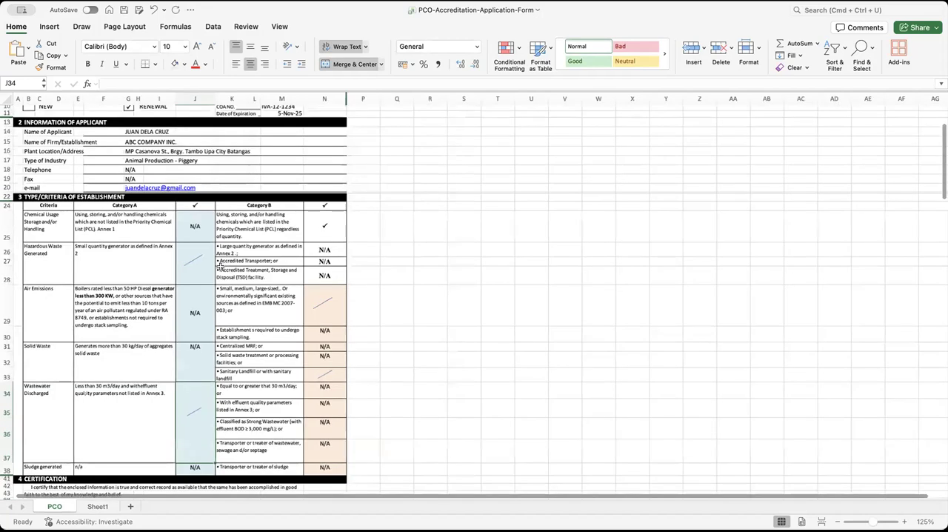
scroll(231, 264, up, 5)
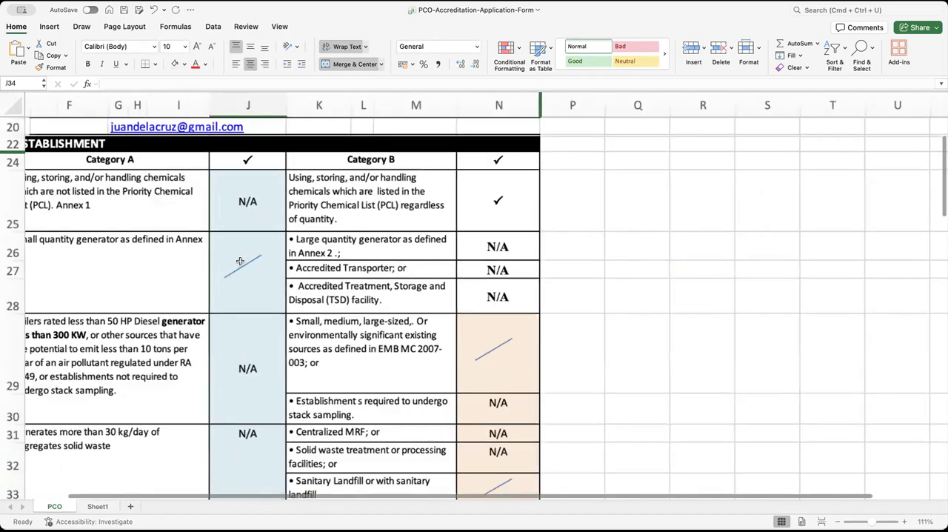
scroll(238, 264, left, 3)
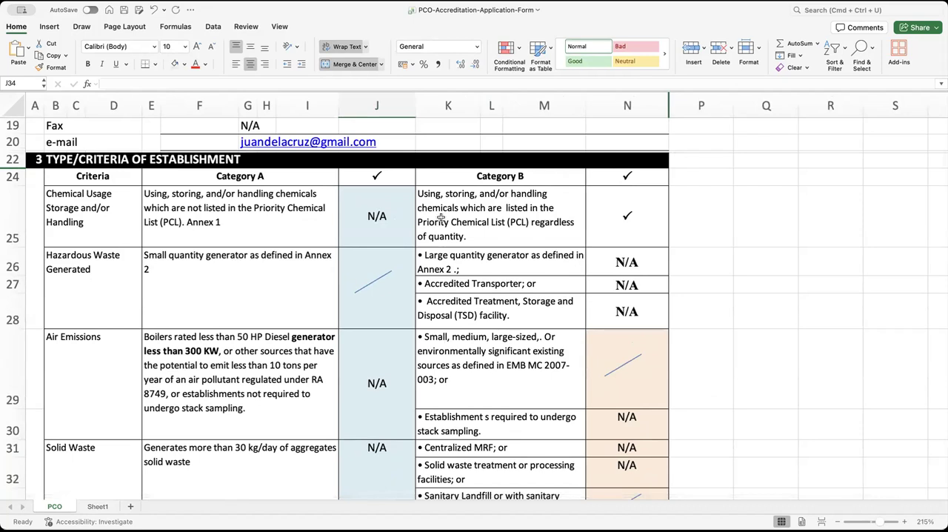
click(600, 217)
key(Delete)
click(378, 280)
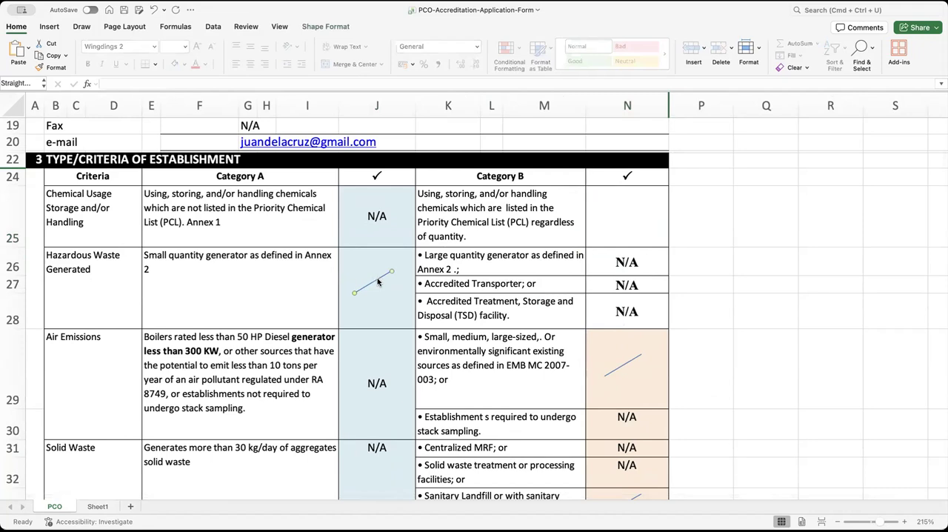
drag(380, 283, 626, 208)
Clear the N/A entries from the Chemical Usage cell J25 and the Hazardous Waste cells N26:N28
scroll(722, 236, down, 2)
scroll(471, 267, down, 5)
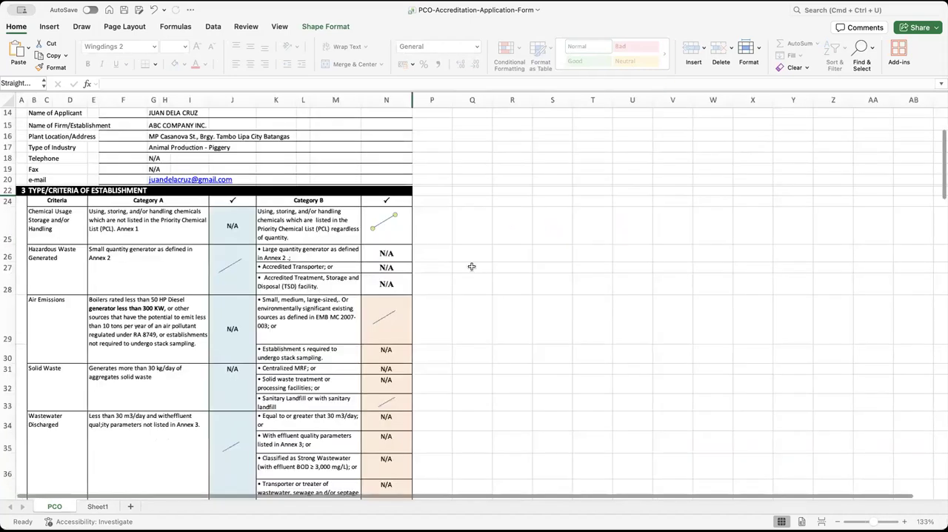
scroll(445, 263, down, 3)
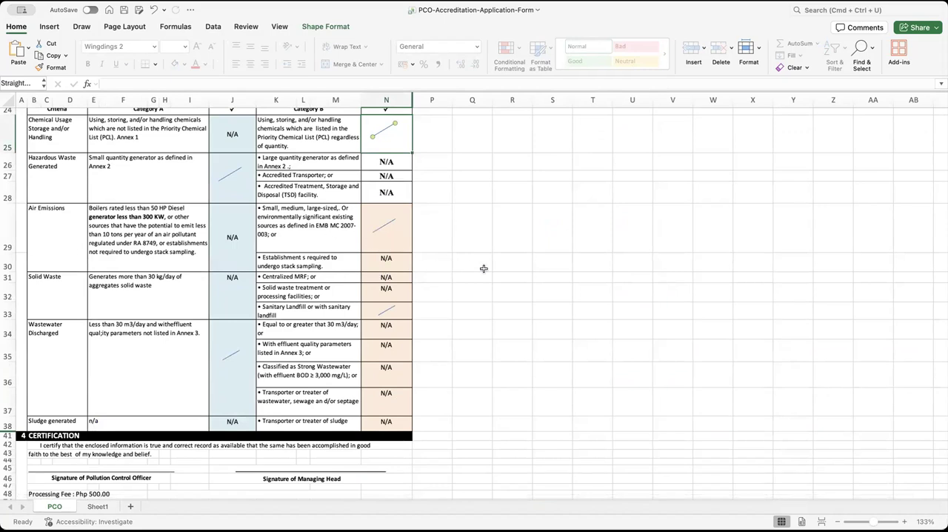
scroll(483, 268, down, 3)
click(398, 268)
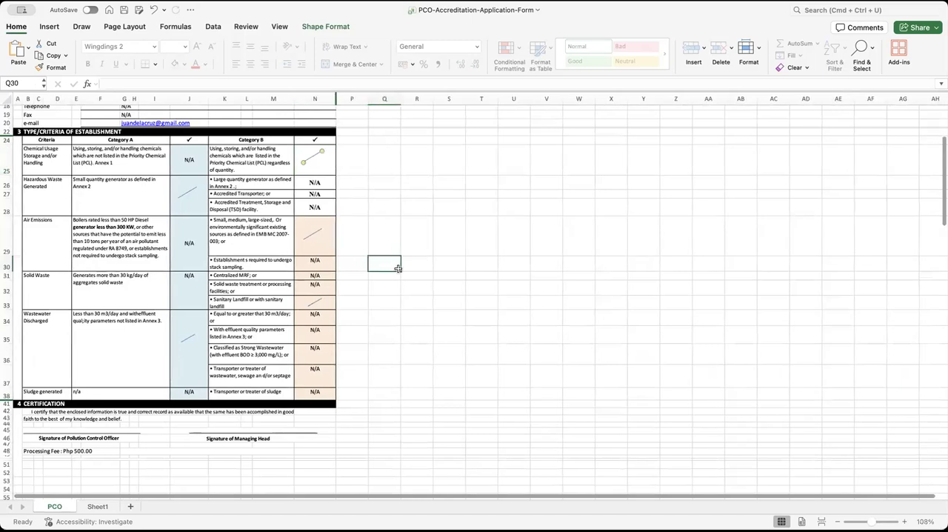
click(194, 162)
key(Delete)
drag(314, 185, 308, 208)
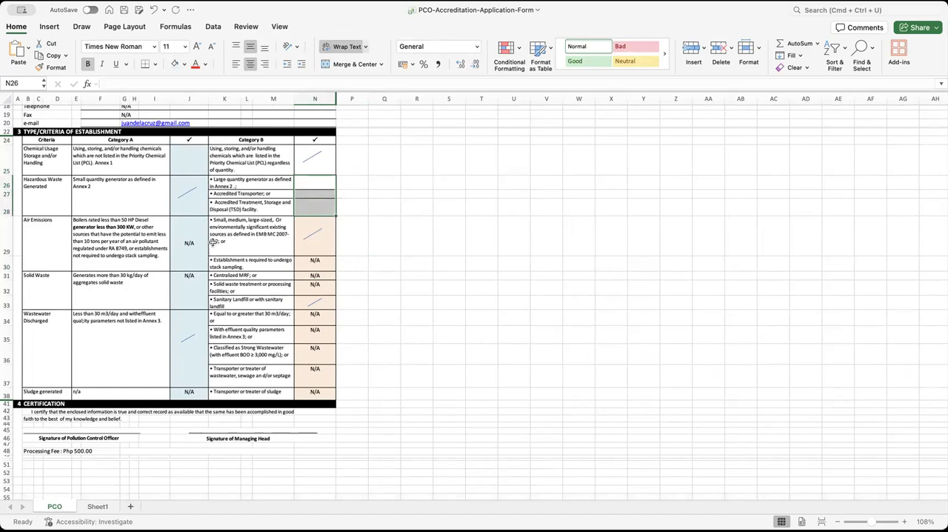
key(Delete)
Clear the N/A entries from the Air Emissions and Solid Waste cells J29, J31 and N30:N32
click(191, 243)
key(Delete)
click(189, 277)
key(Delete)
drag(315, 275, 315, 283)
Clear the N/A entries from the Wastewater Discharged and Sludge generated Category B cells N34:N38
key(Delete)
drag(314, 318, 314, 394)
key(Delete)
click(415, 375)
click(315, 391)
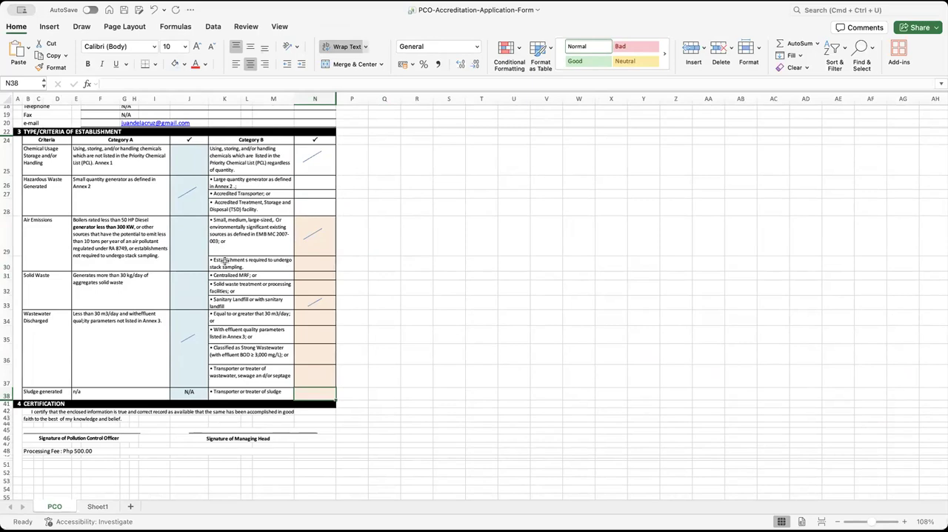
Examine the section 3 Category B marks from Chemical Usage down to Wastewater Discharged
scroll(224, 234, up, 2)
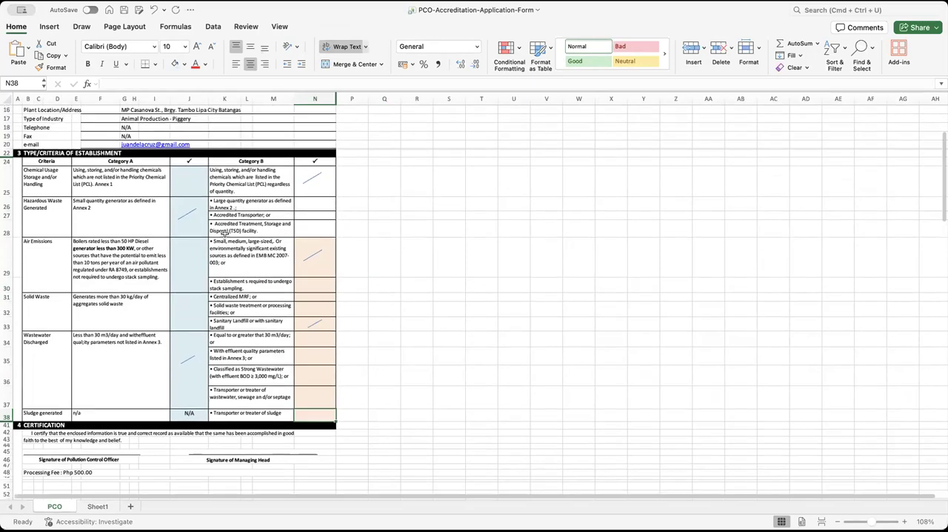
scroll(223, 234, down, 2)
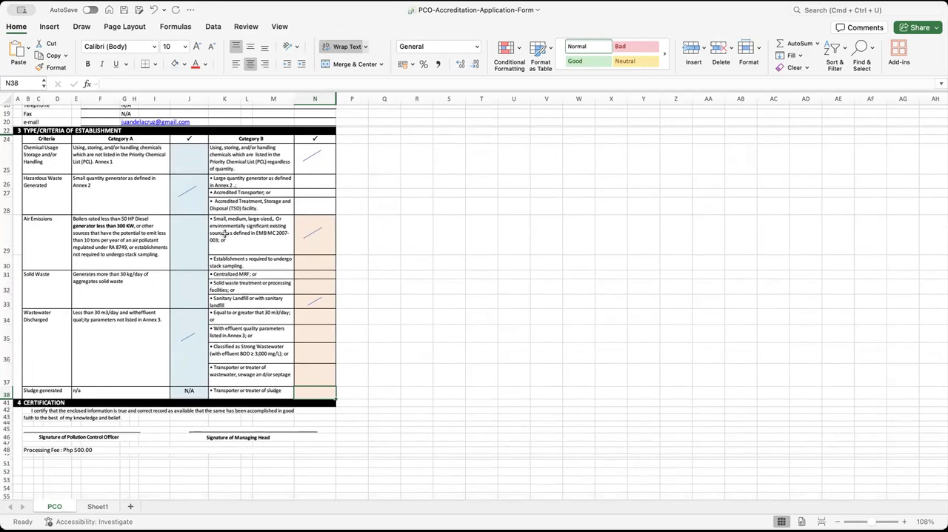
click(331, 231)
click(387, 228)
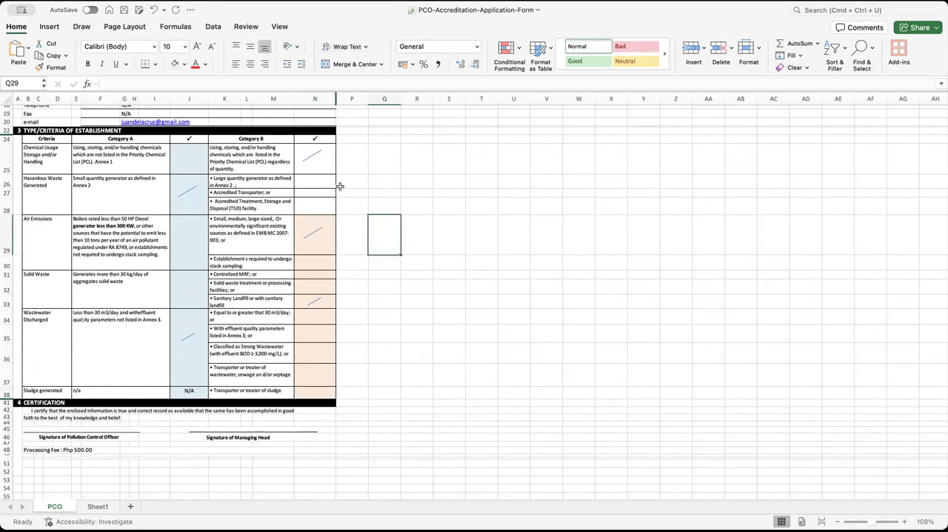
scroll(326, 222, up, 2)
drag(318, 252, 306, 394)
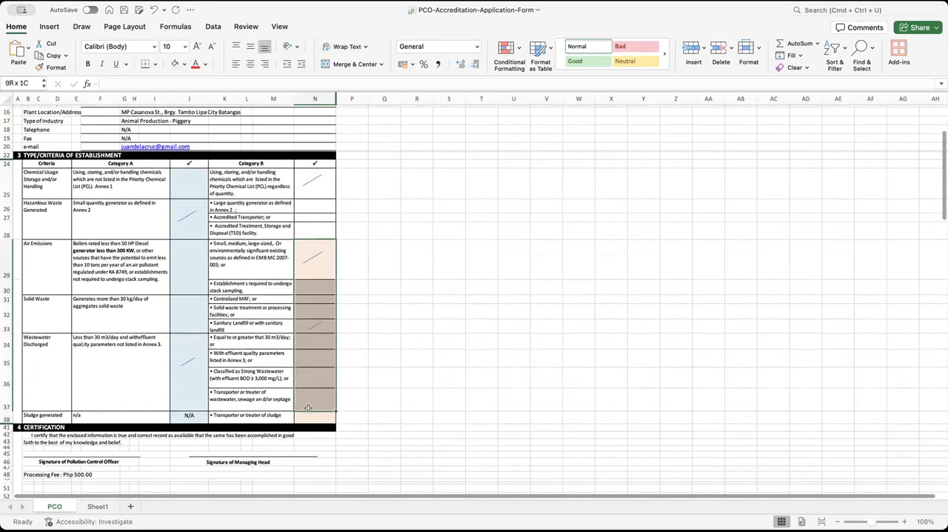
click(440, 338)
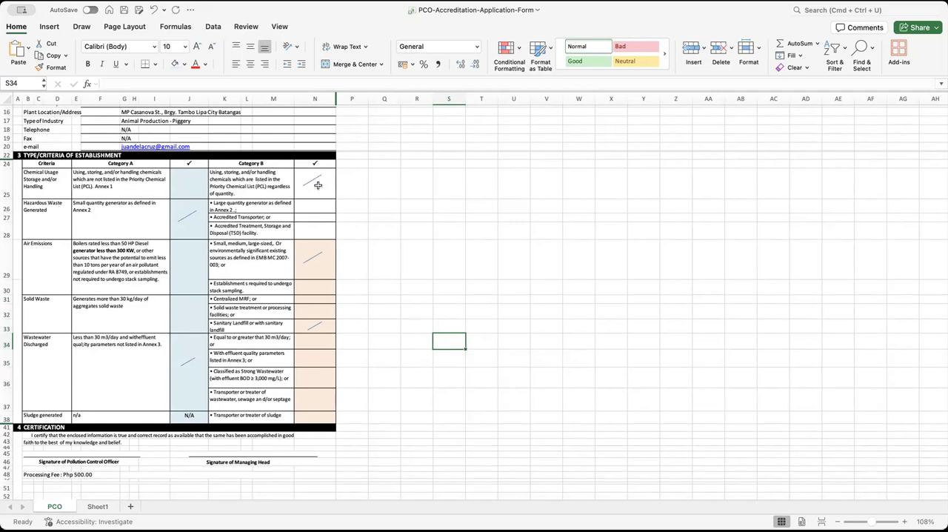
click(405, 204)
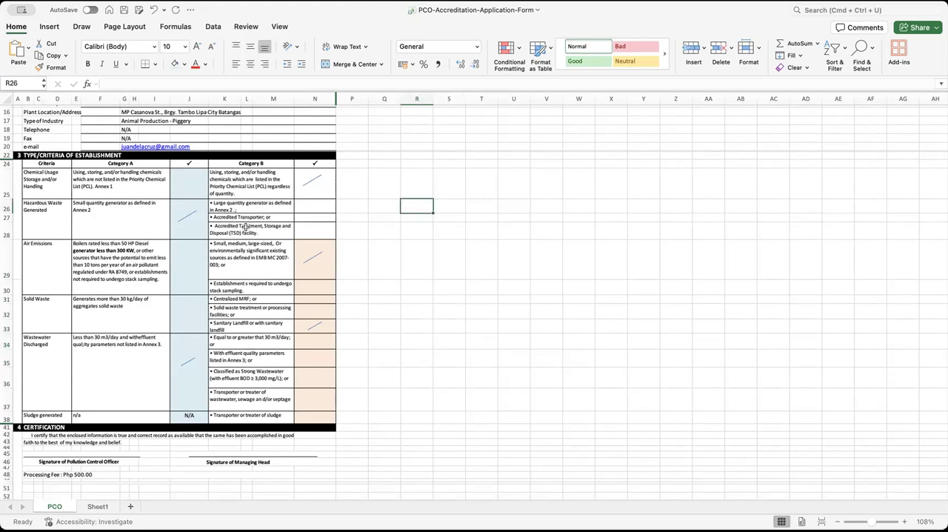
Move the diagonal lines in the Air Emissions and Solid Waste rows from Category B cells N29 and N33 to the Category A check column
scroll(209, 226, up, 5)
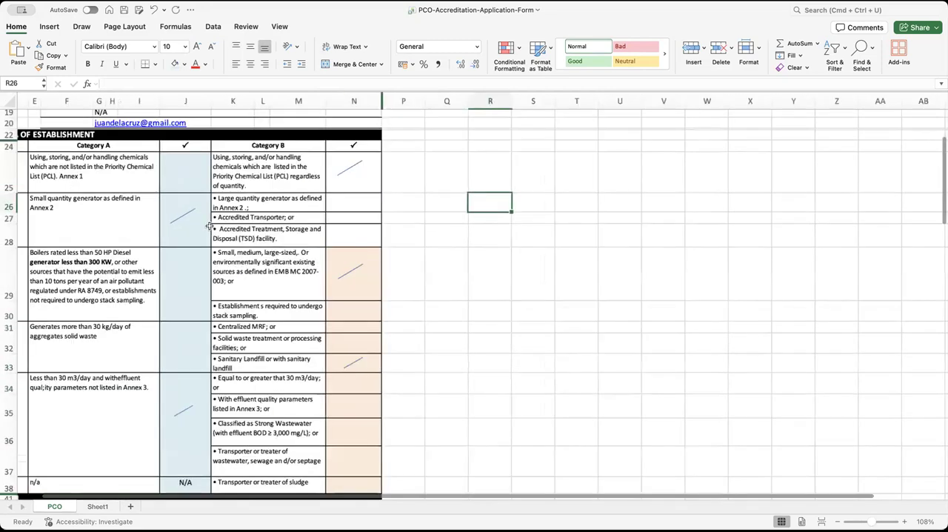
scroll(415, 172, left, 1)
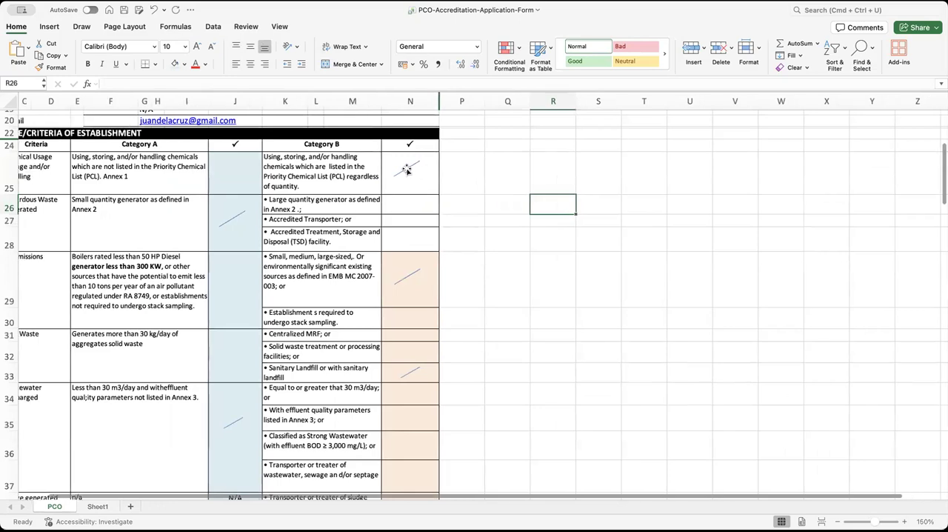
click(409, 276)
scroll(409, 275, left, 2)
scroll(409, 276, left, 1)
drag(441, 273, 274, 282)
drag(447, 375, 262, 353)
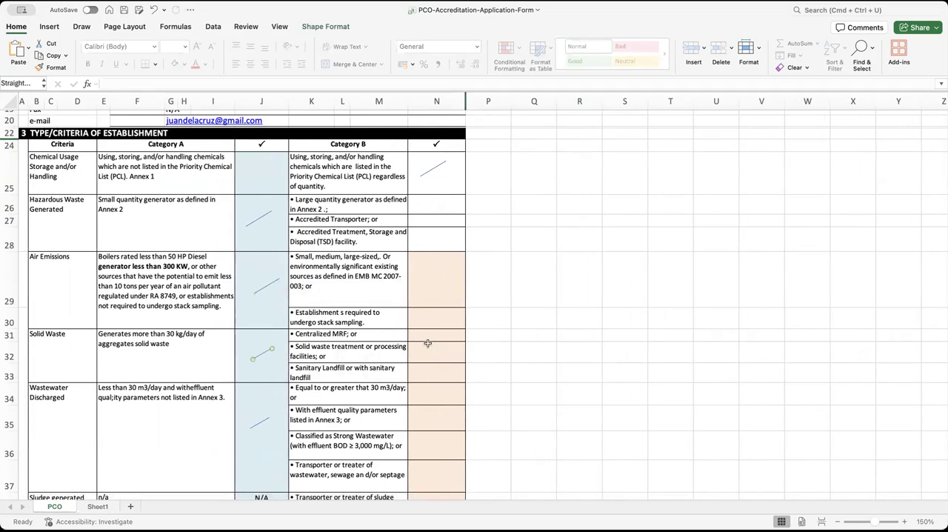
click(581, 312)
Move the diagonal line in the Chemical Usage row from Category B cell N25 to Category A cell J25
scroll(415, 190, up, 3)
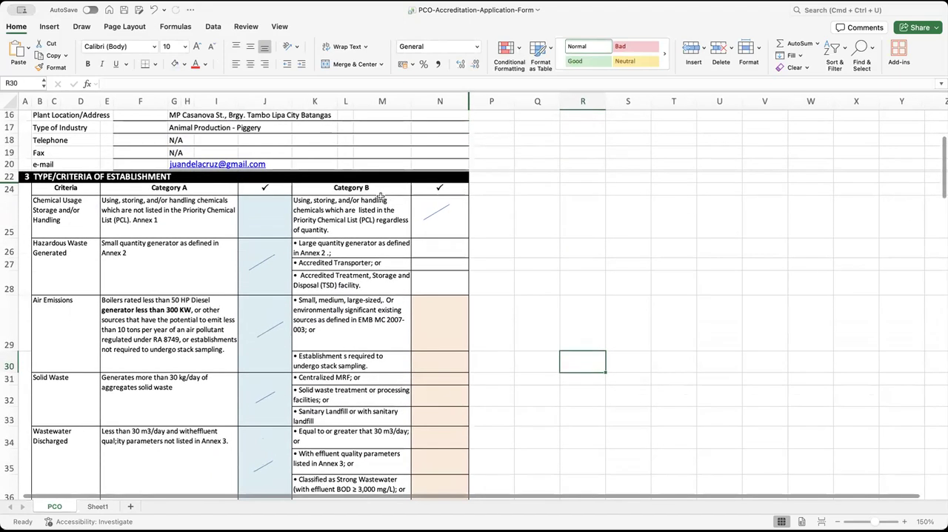
drag(376, 191, 437, 188)
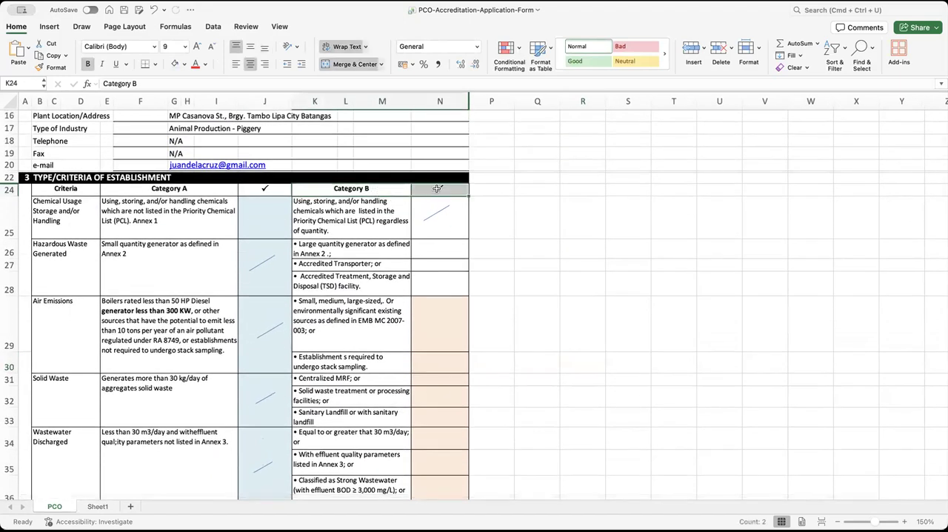
click(533, 227)
click(69, 214)
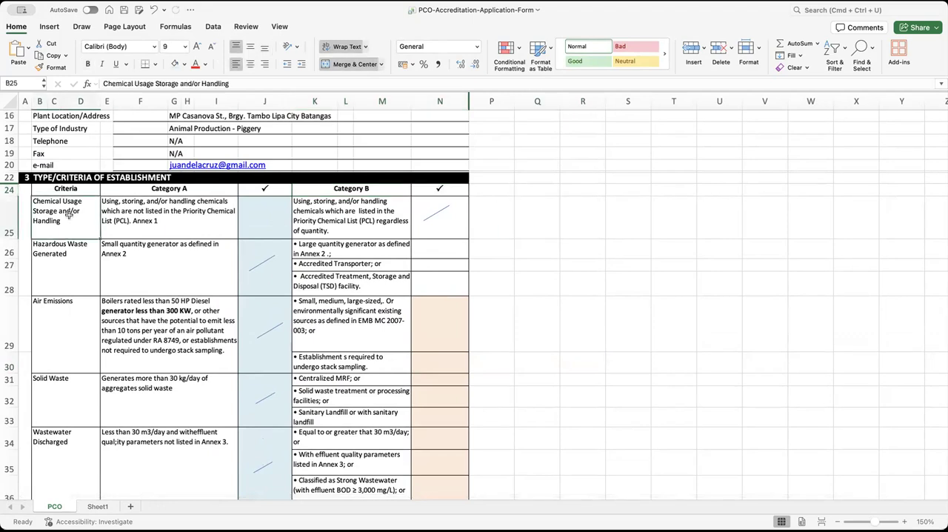
click(436, 214)
drag(430, 211, 254, 214)
Review the section 3 Category A marks and the two signature lines in the Certification section
scroll(493, 225, down, 2)
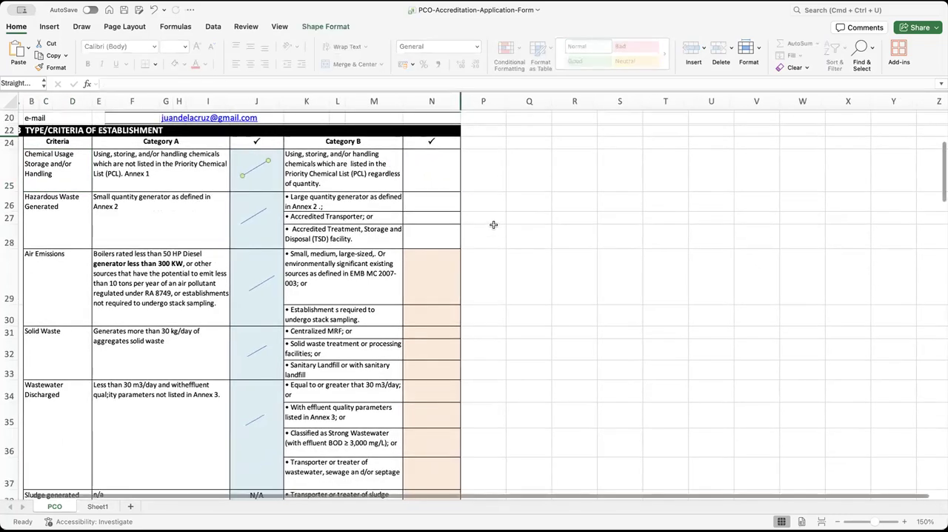
scroll(493, 225, down, 3)
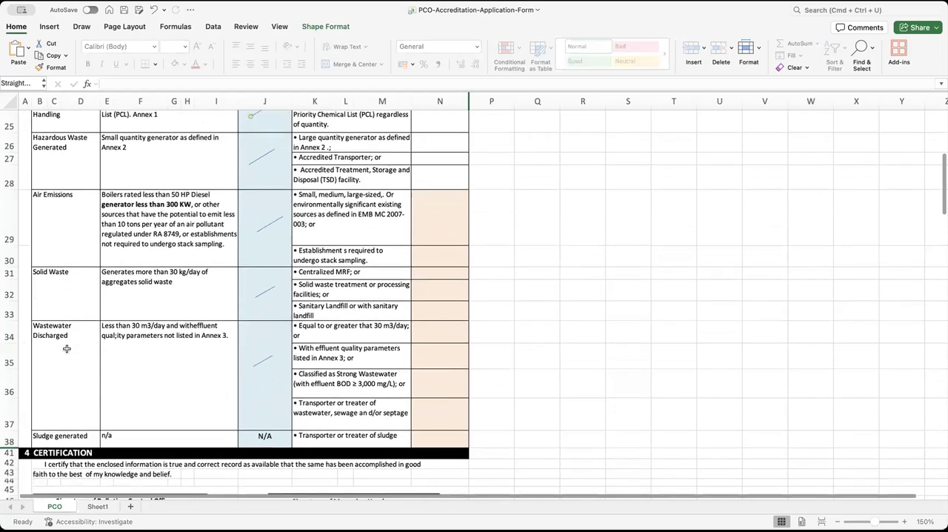
click(67, 348)
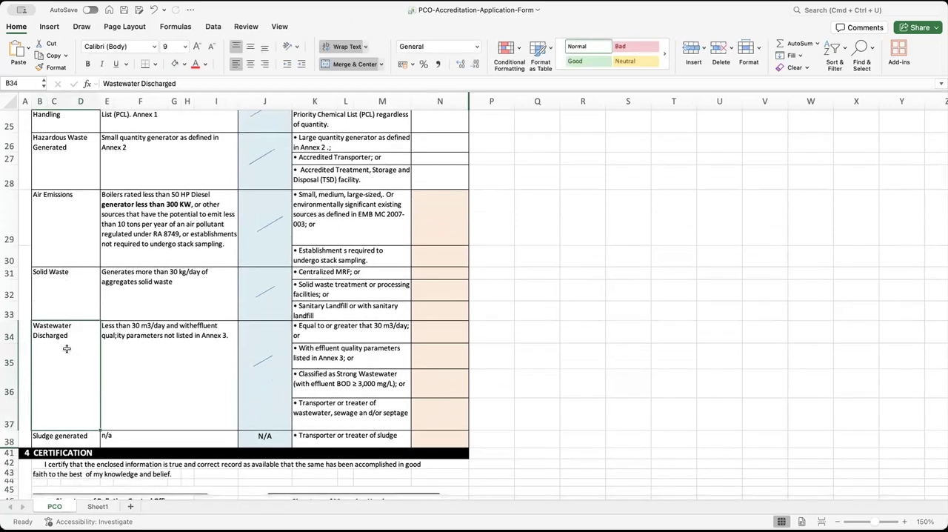
scroll(471, 246, up, 5)
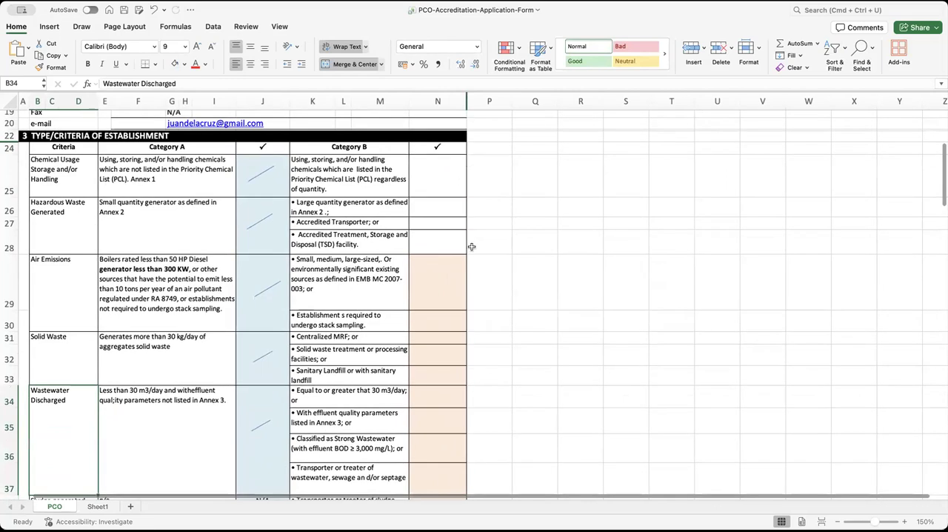
scroll(471, 247, up, 1)
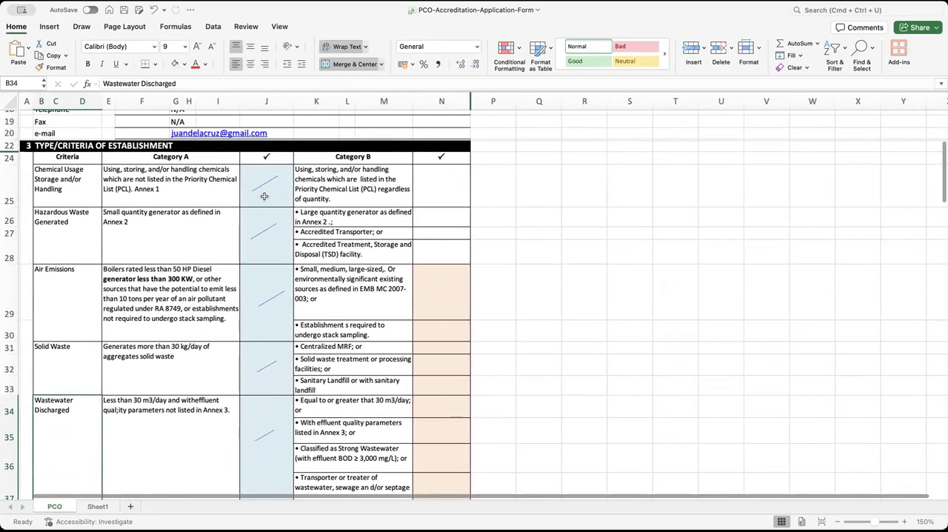
scroll(461, 220, down, 1)
scroll(463, 223, up, 1)
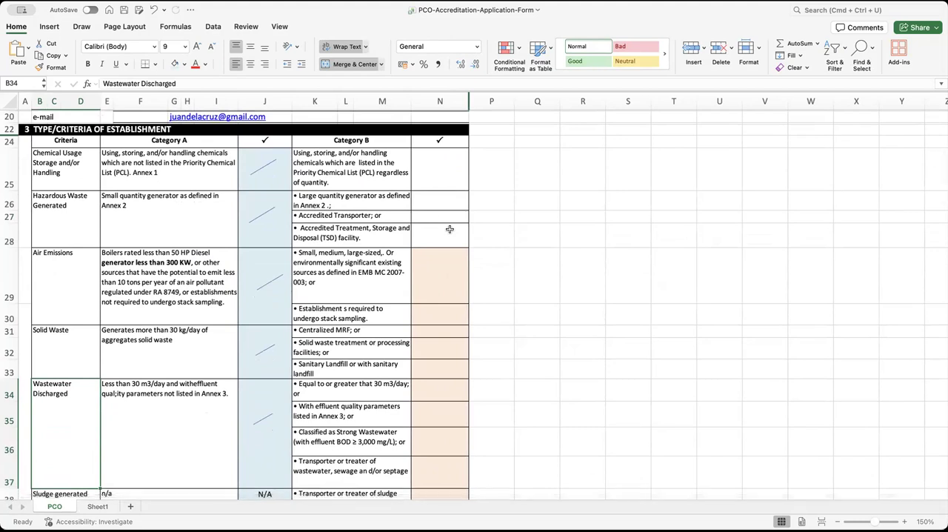
scroll(436, 233, down, 3)
scroll(217, 268, down, 9)
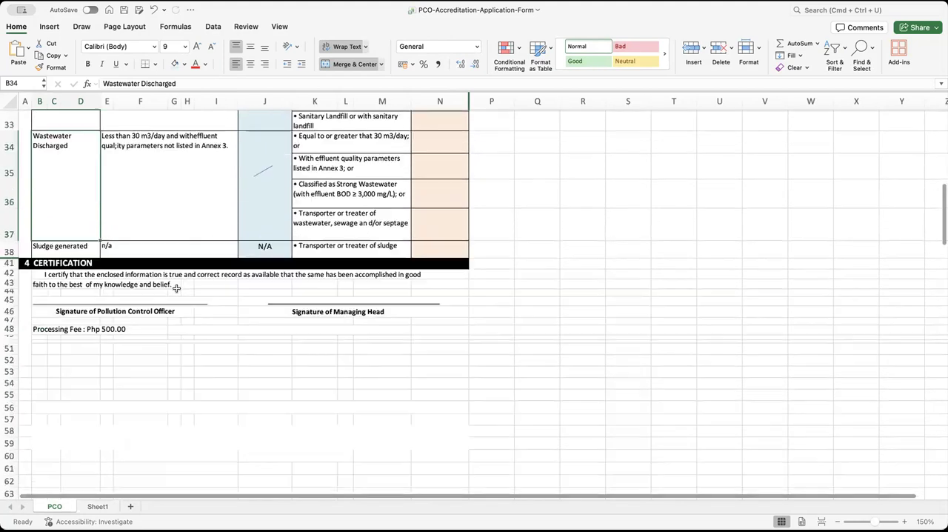
click(109, 300)
click(327, 295)
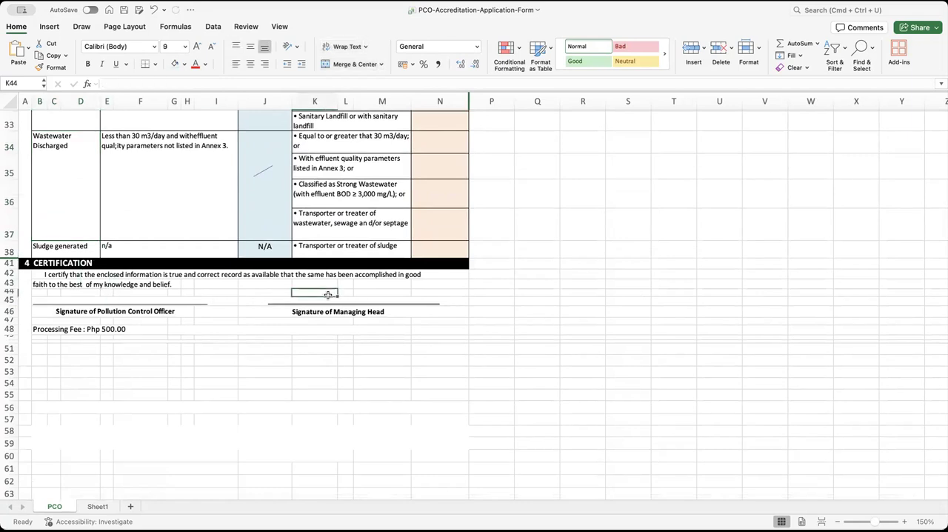
Review the whole form again, covering the application type, applicant information and establishment criteria sections
scroll(377, 307, up, 5)
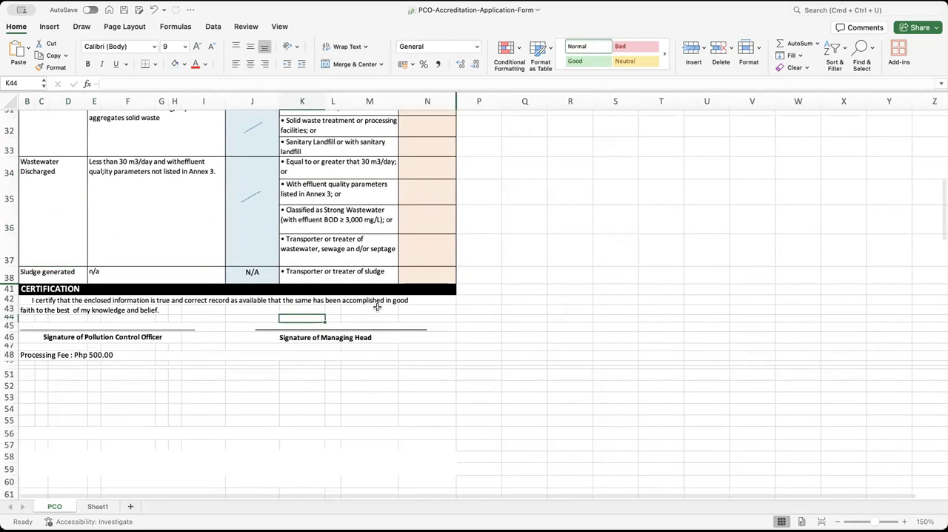
scroll(377, 307, up, 3)
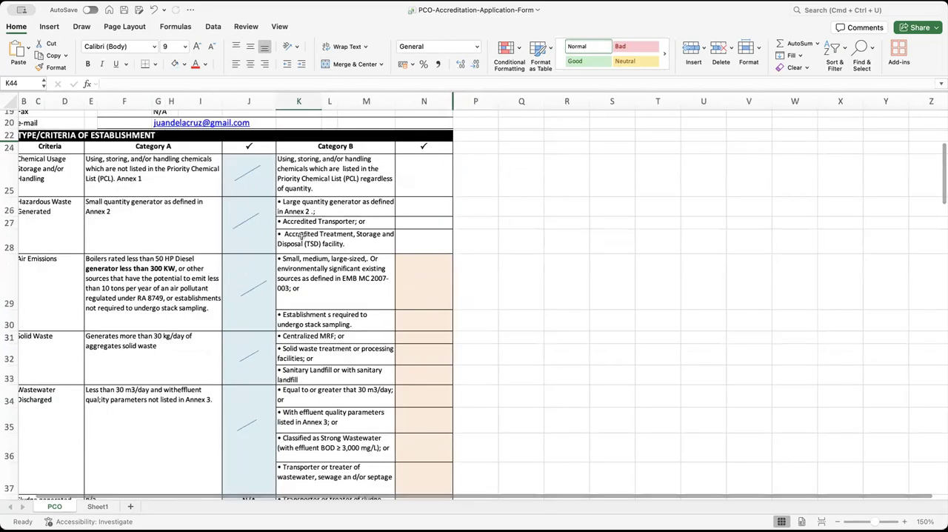
scroll(267, 233, left, 1)
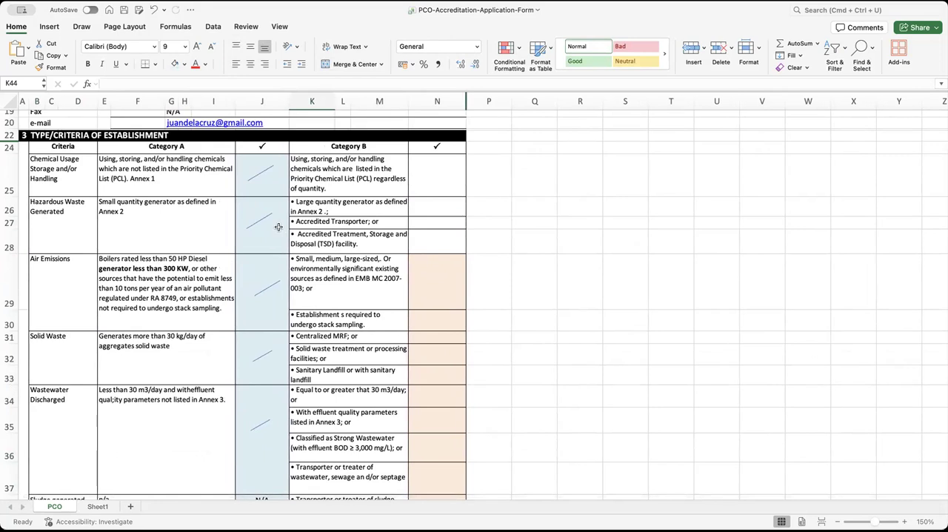
scroll(452, 462, down, 1)
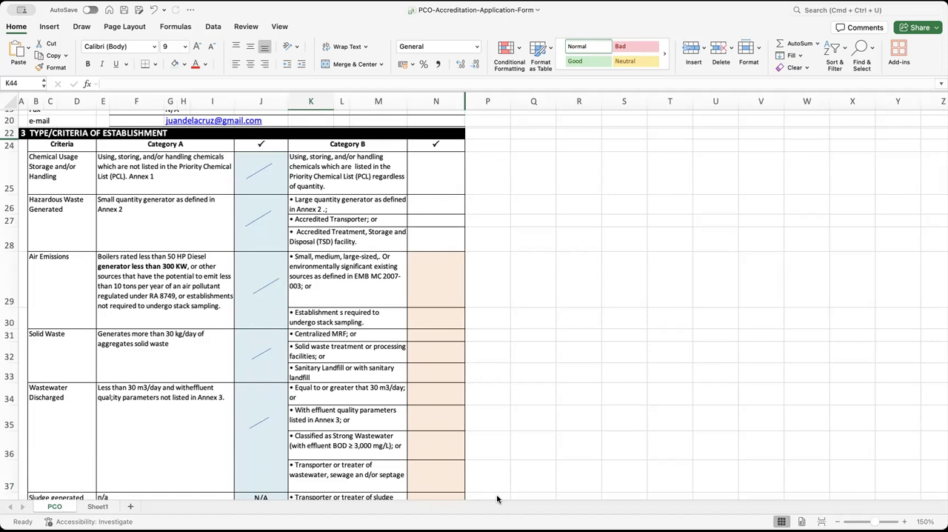
scroll(497, 499, right, 1)
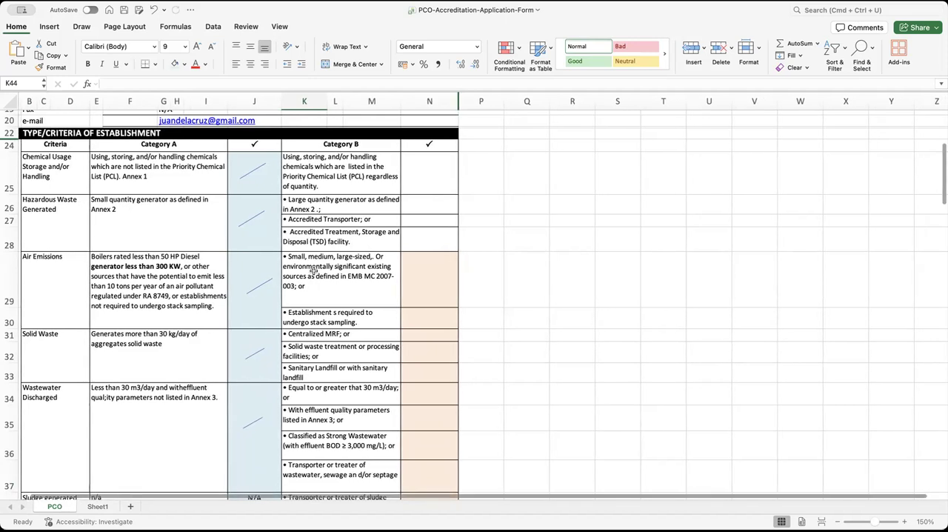
scroll(353, 273, up, 10)
scroll(352, 272, left, 1)
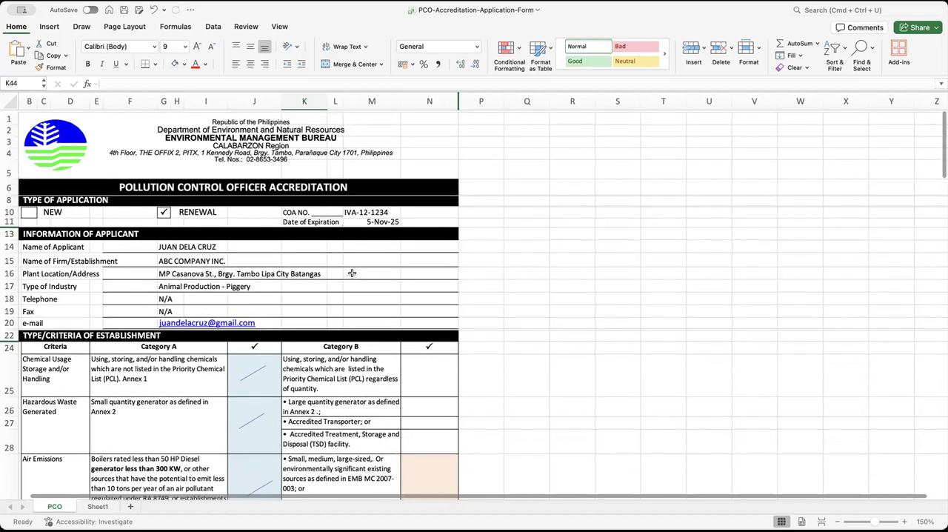
scroll(524, 359, down, 1)
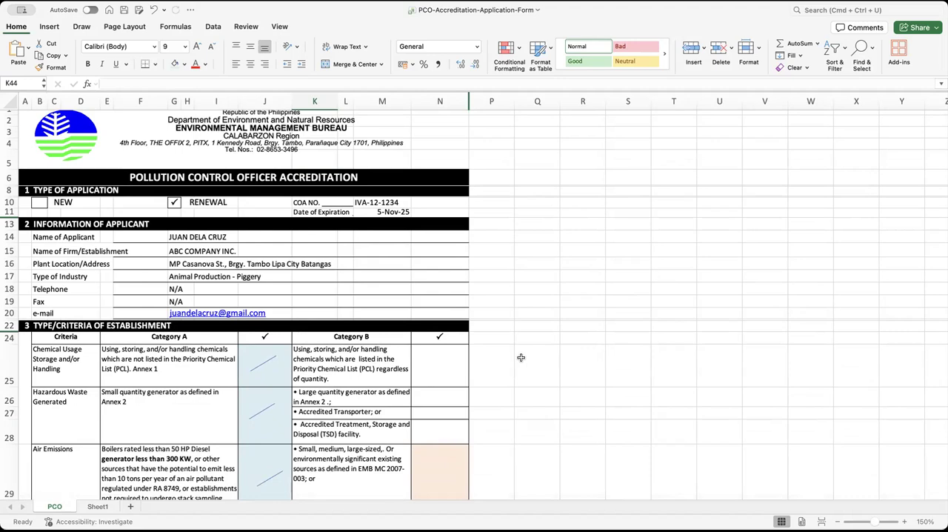
scroll(336, 320, down, 3)
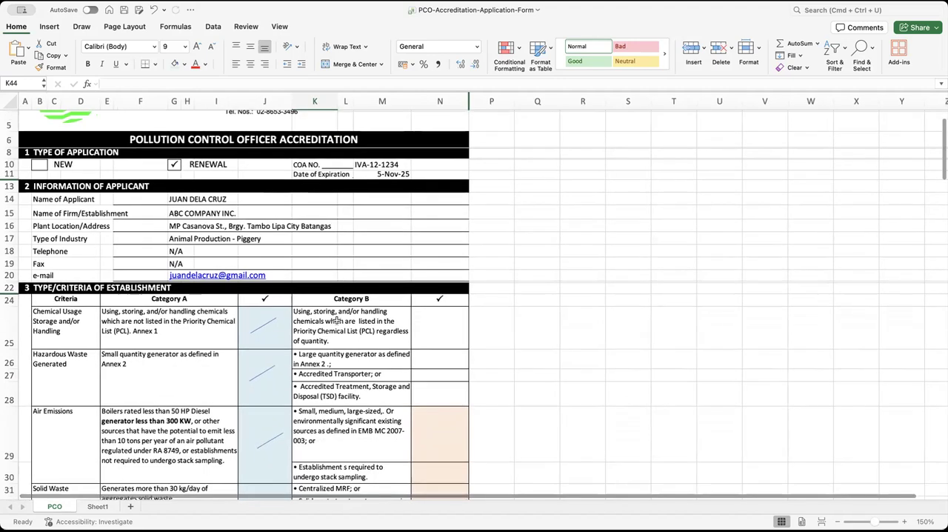
scroll(336, 320, up, 4)
scroll(336, 320, right, 1)
scroll(336, 320, down, 1)
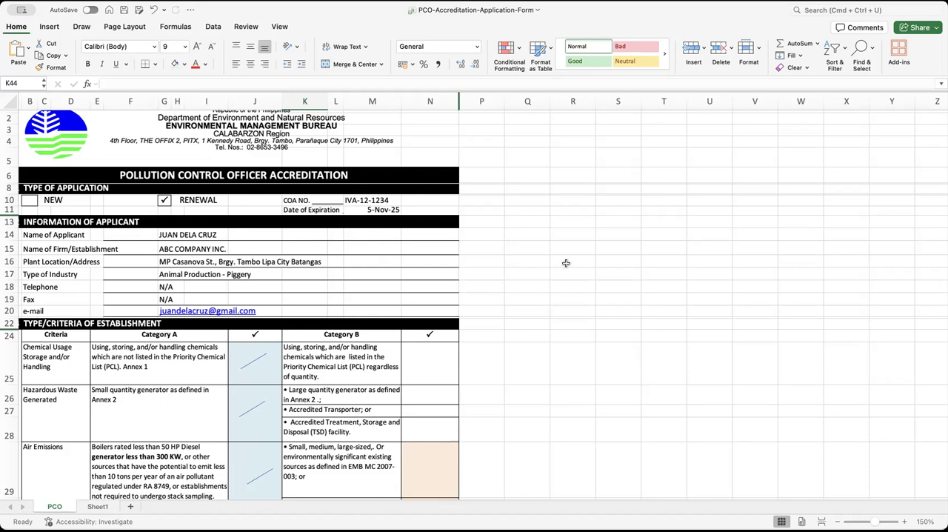
scroll(532, 294, down, 3)
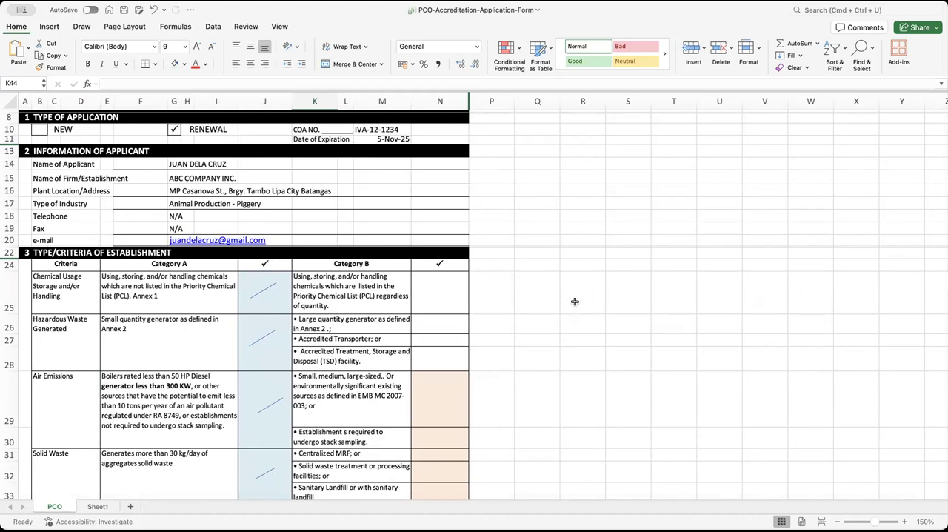
scroll(532, 343, down, 1)
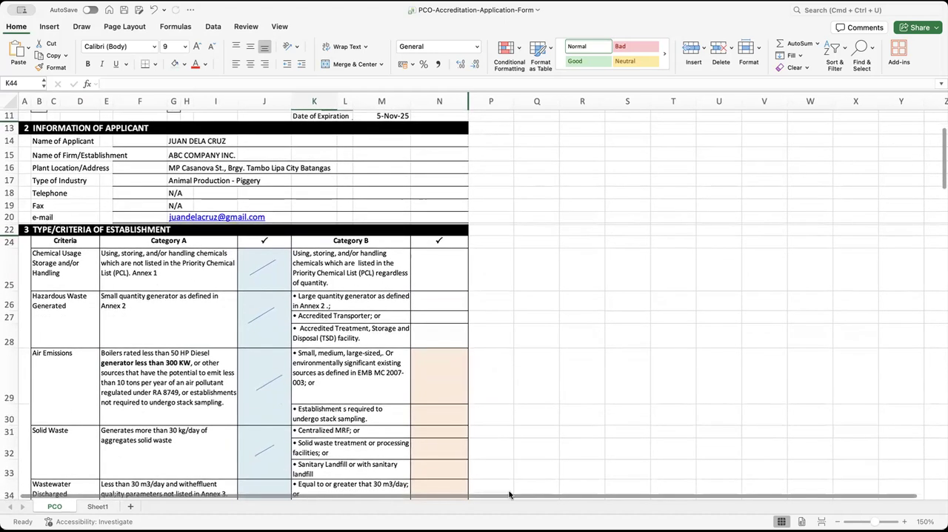